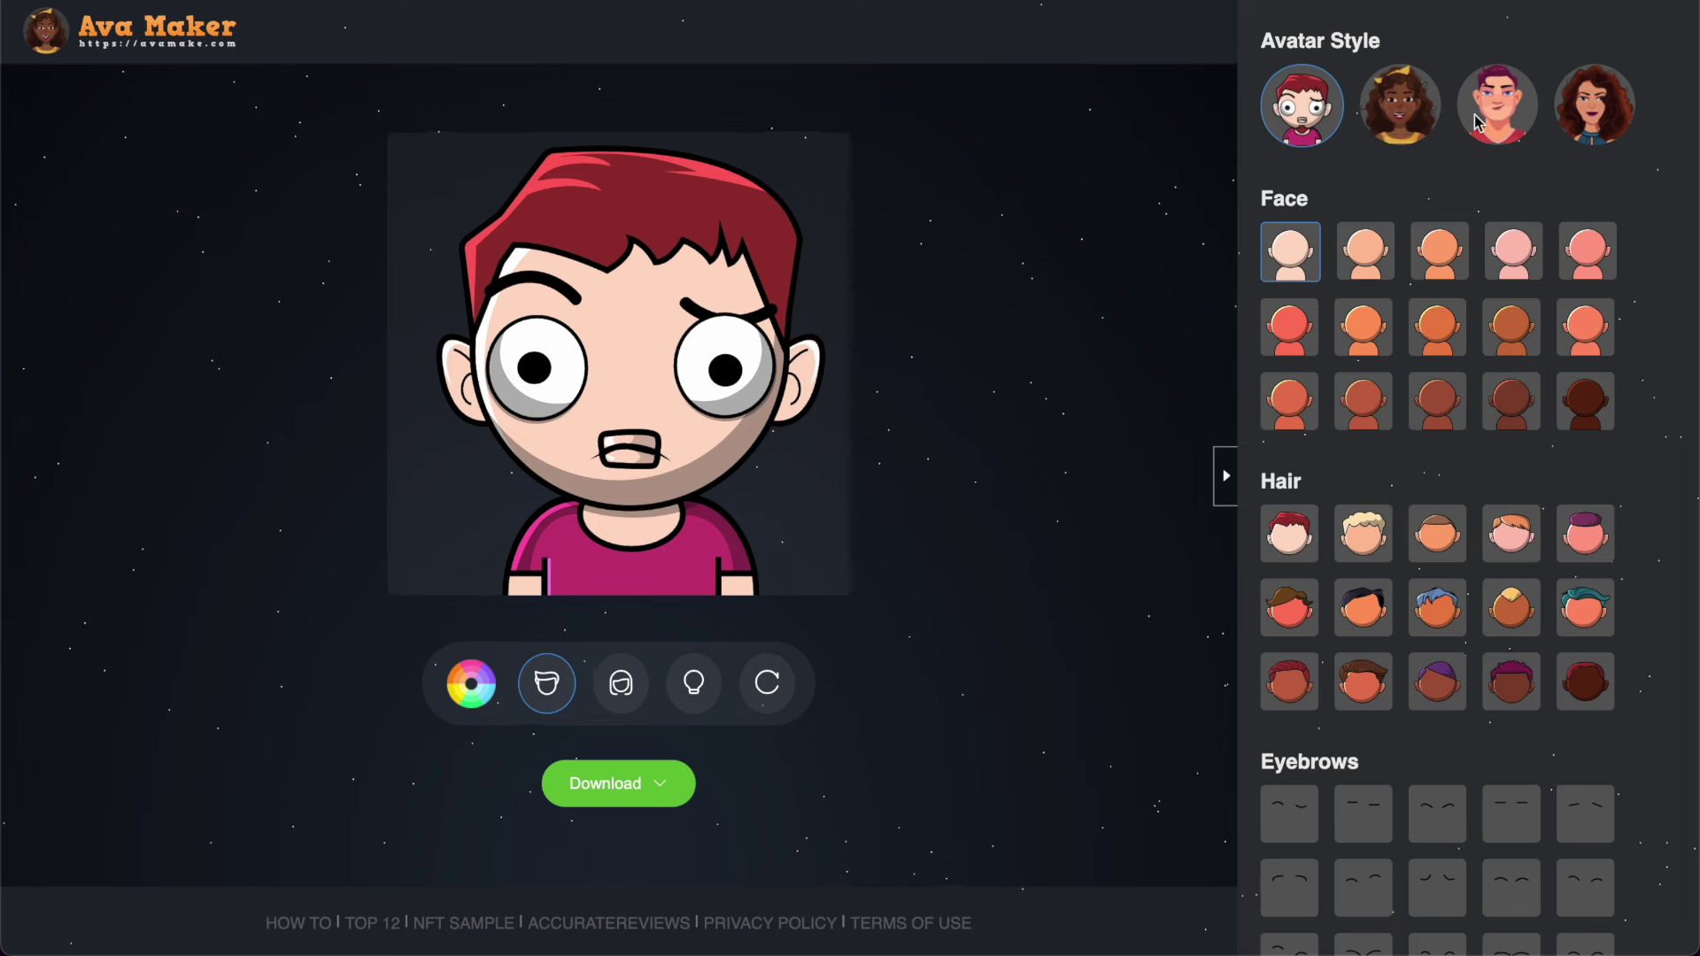
Preview the girl version and the other avatar styles, then return to the first cartoon boy.
left_click(621, 688)
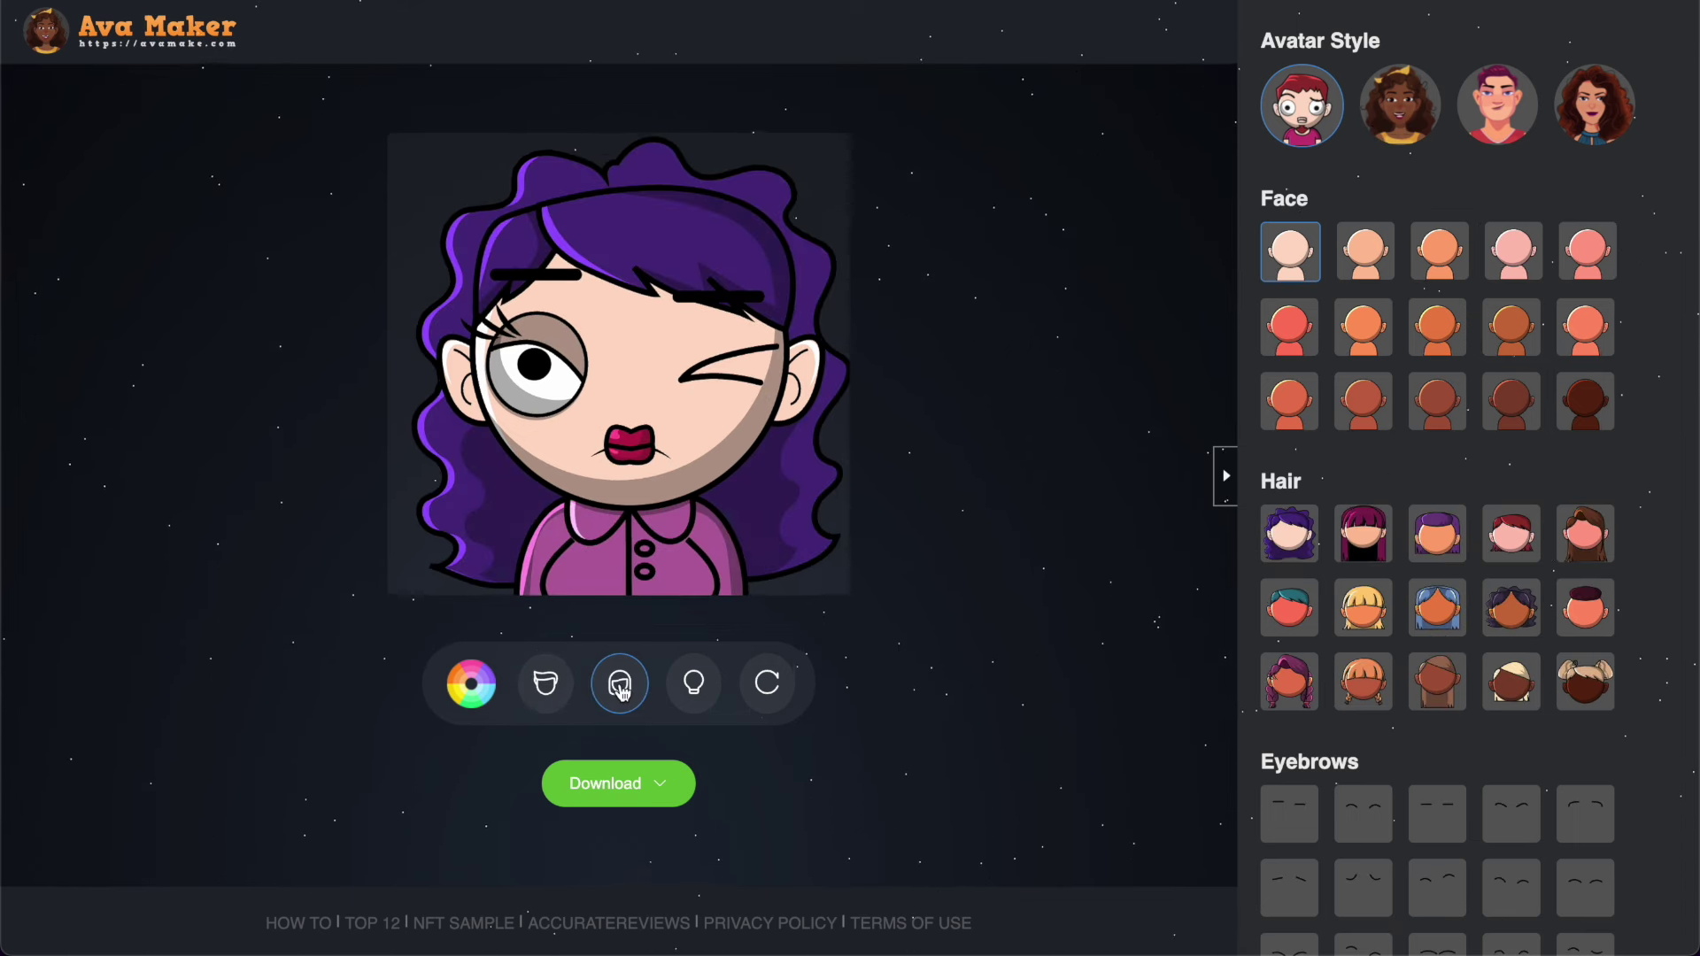
left_click(542, 691)
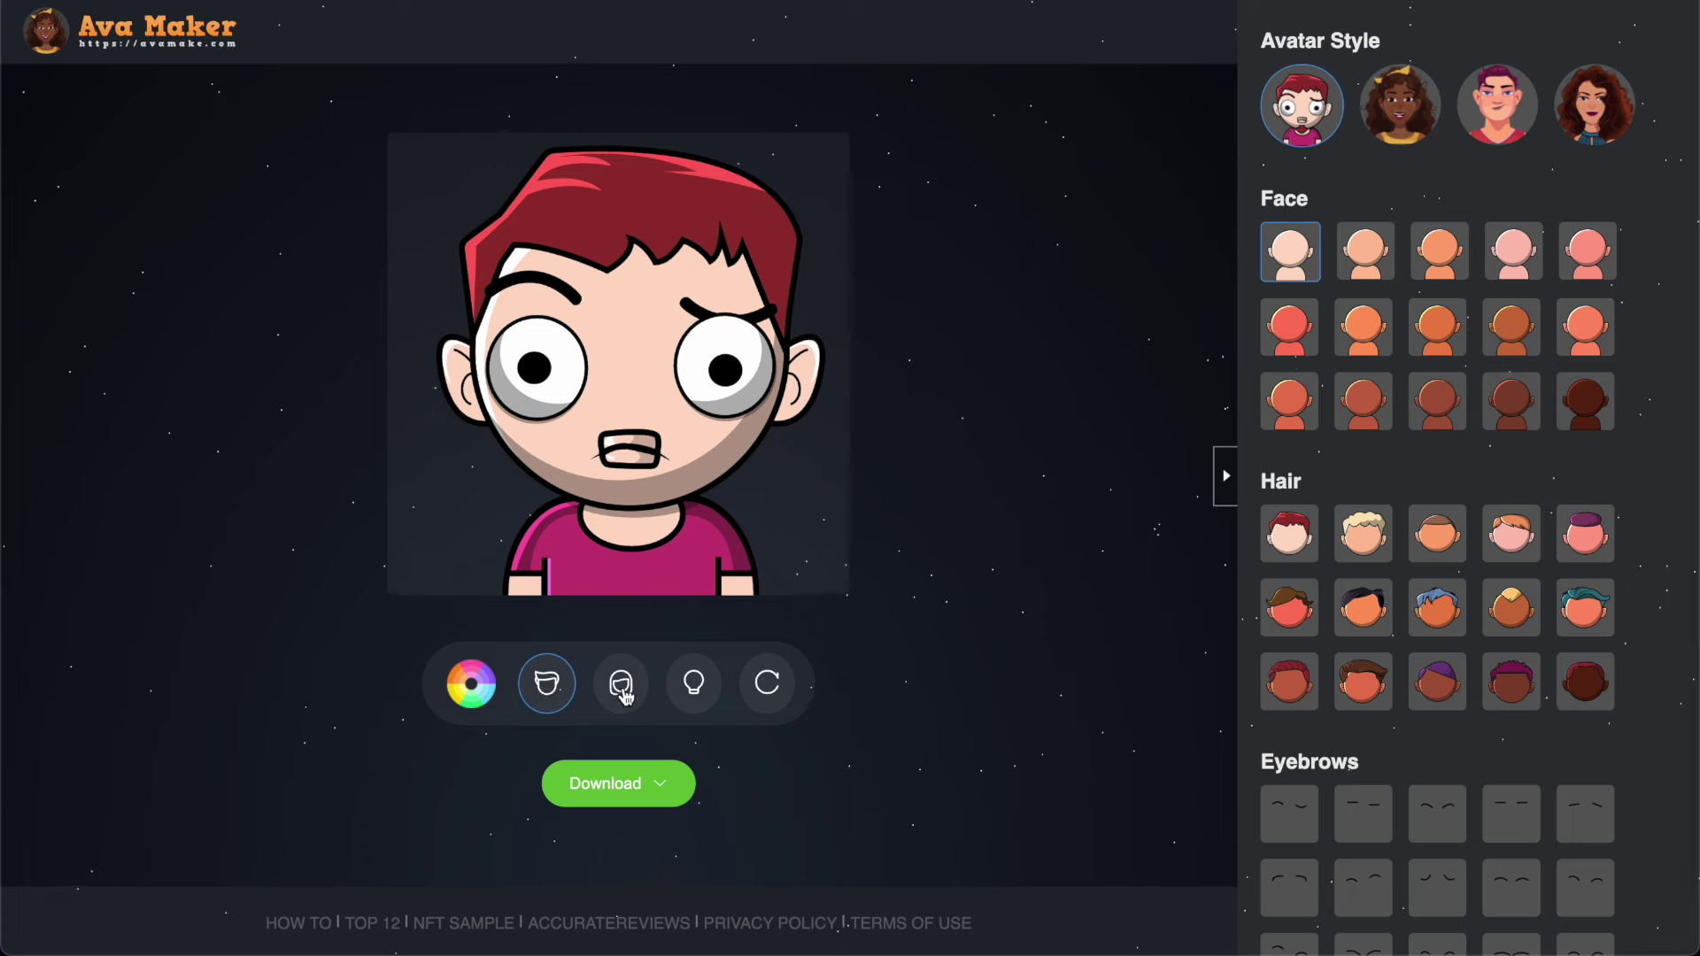
left_click(1406, 125)
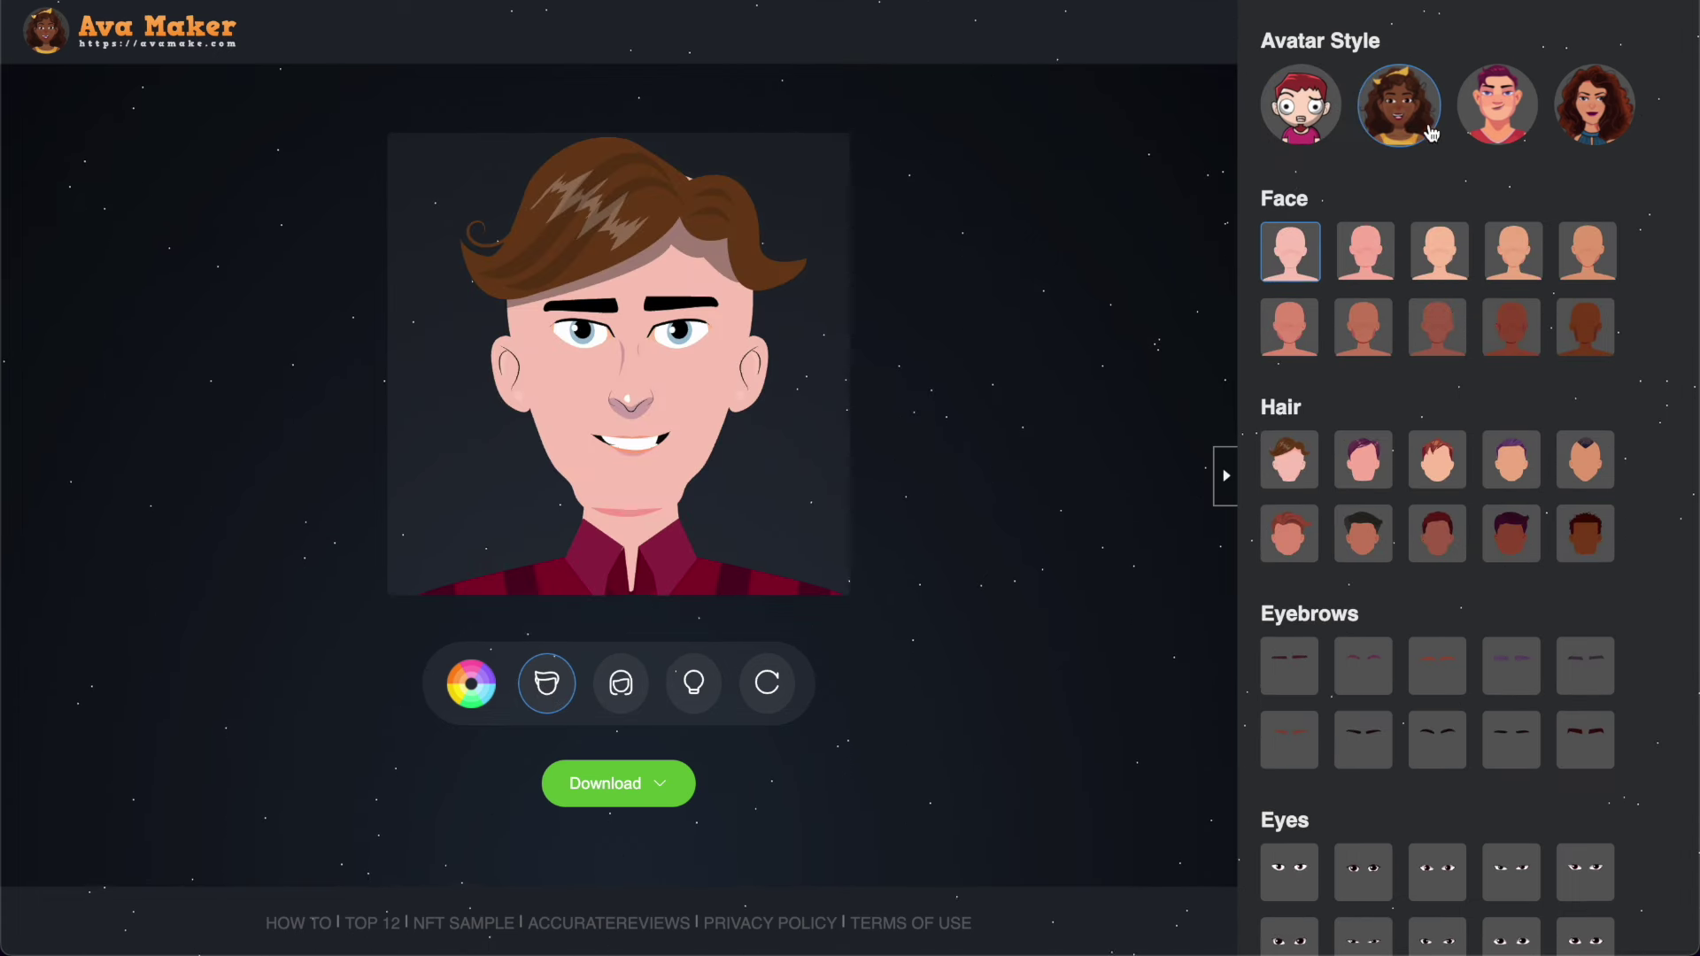
left_click(1514, 123)
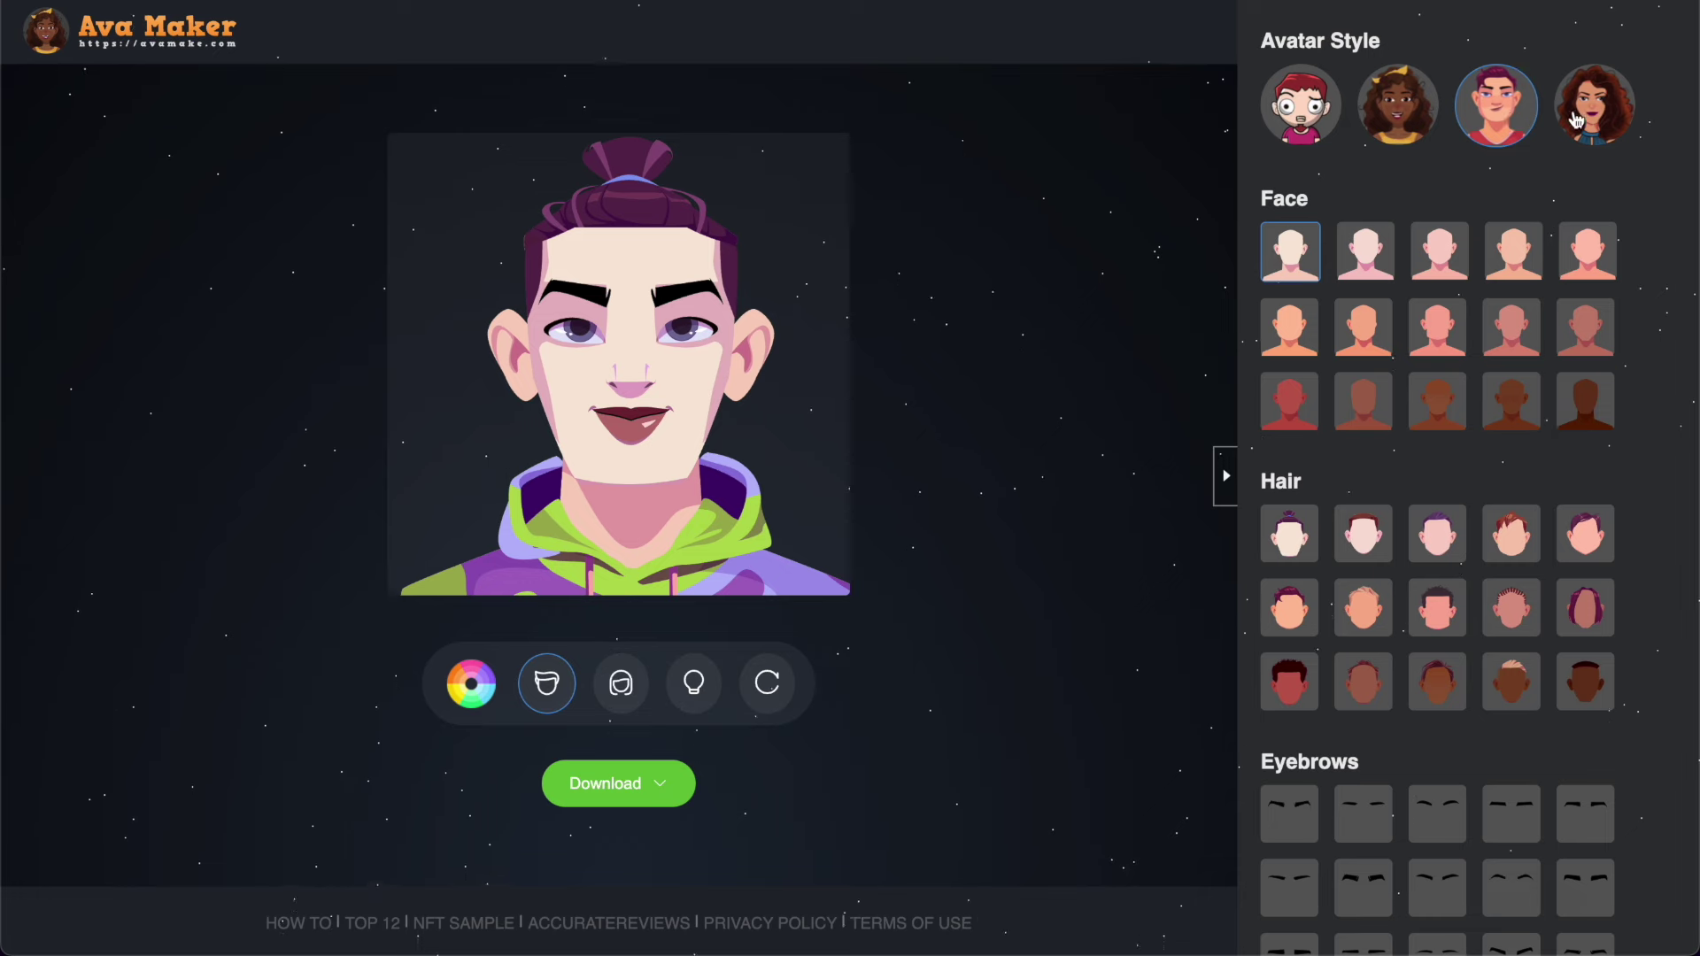
left_click(1615, 126)
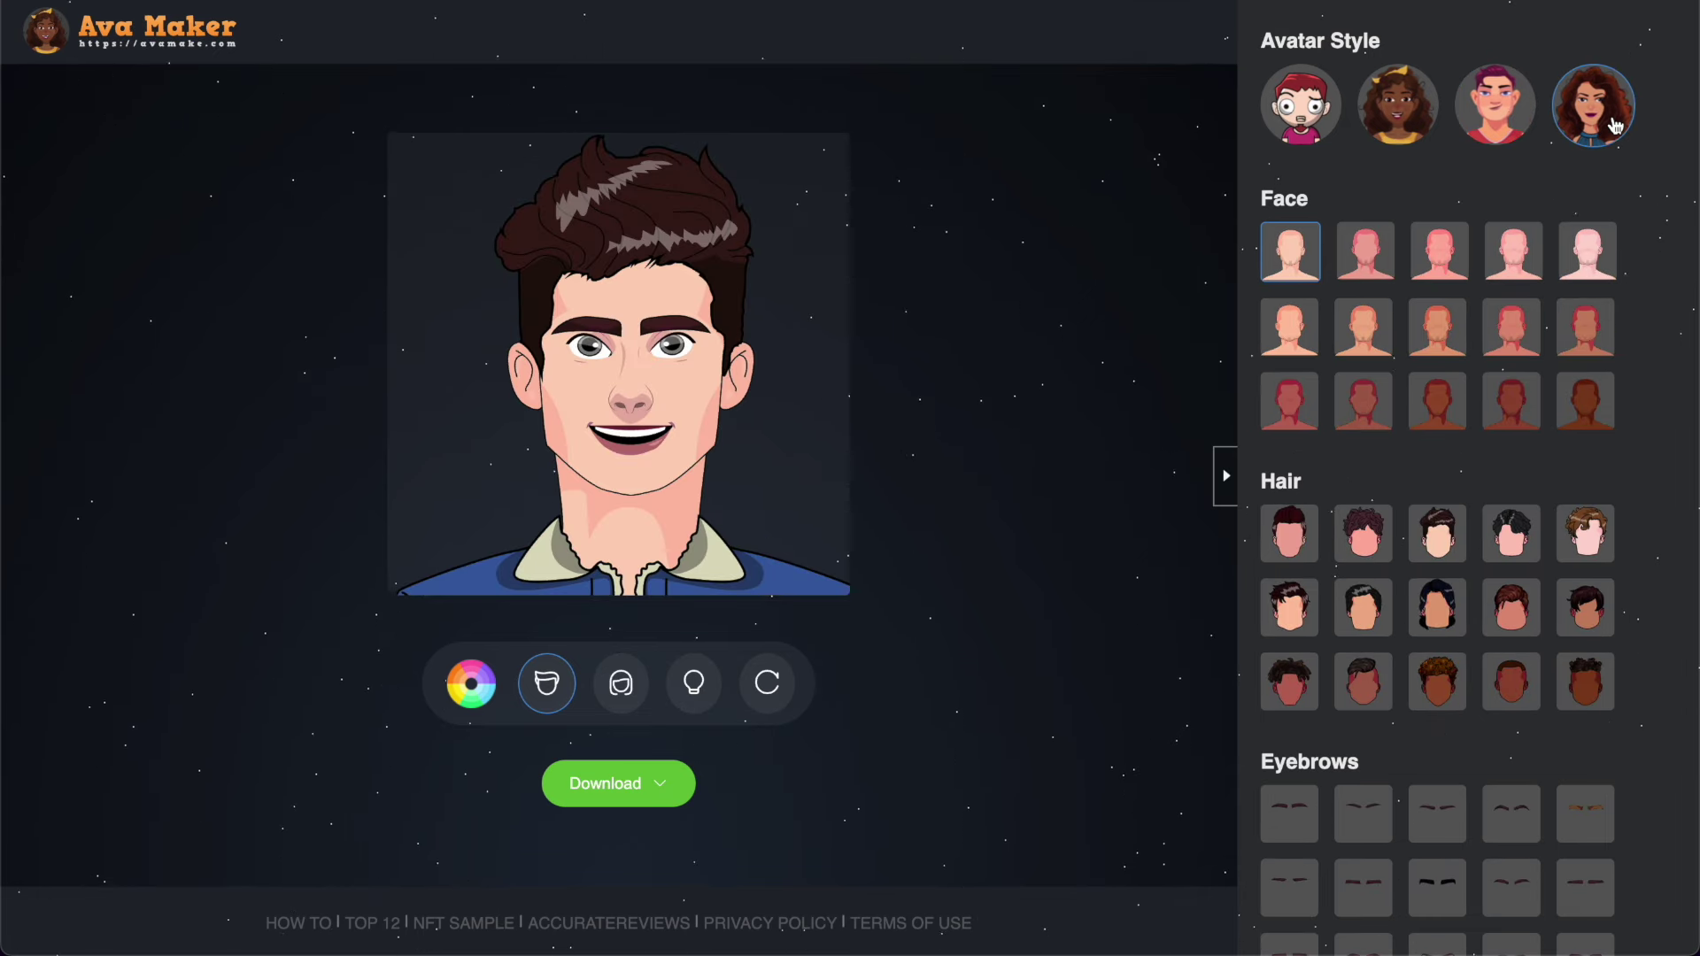
left_click(1300, 122)
scroll(1305, 200, "down", 1)
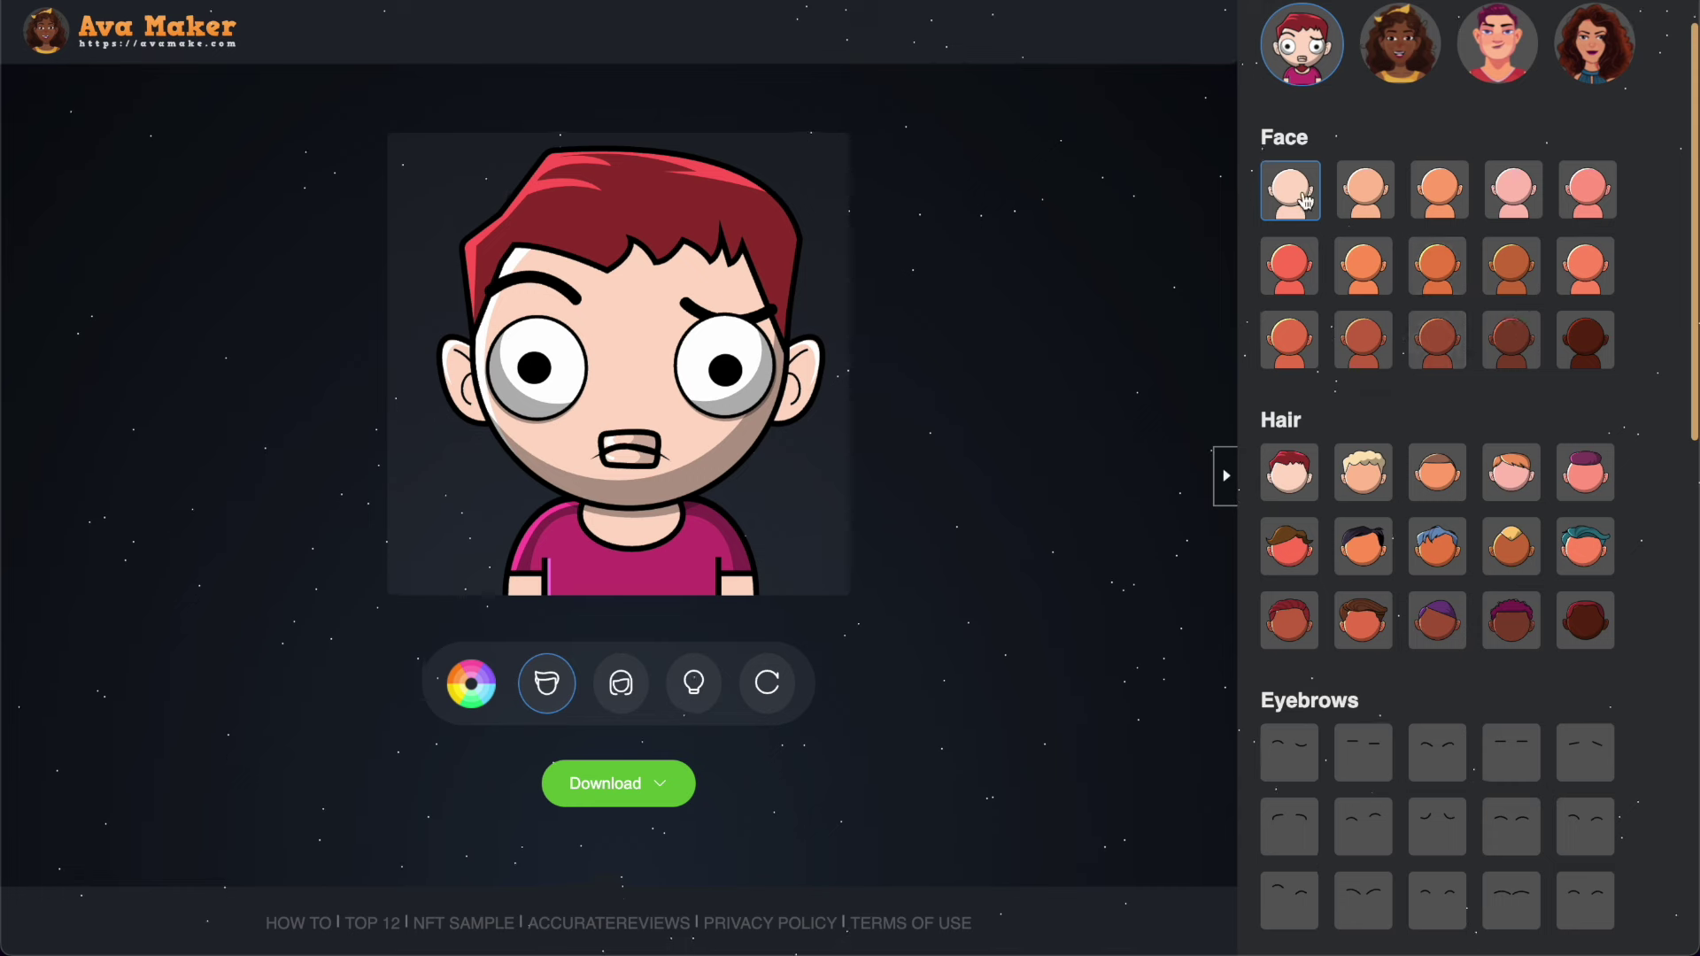
scroll(1482, 431, "down", 5)
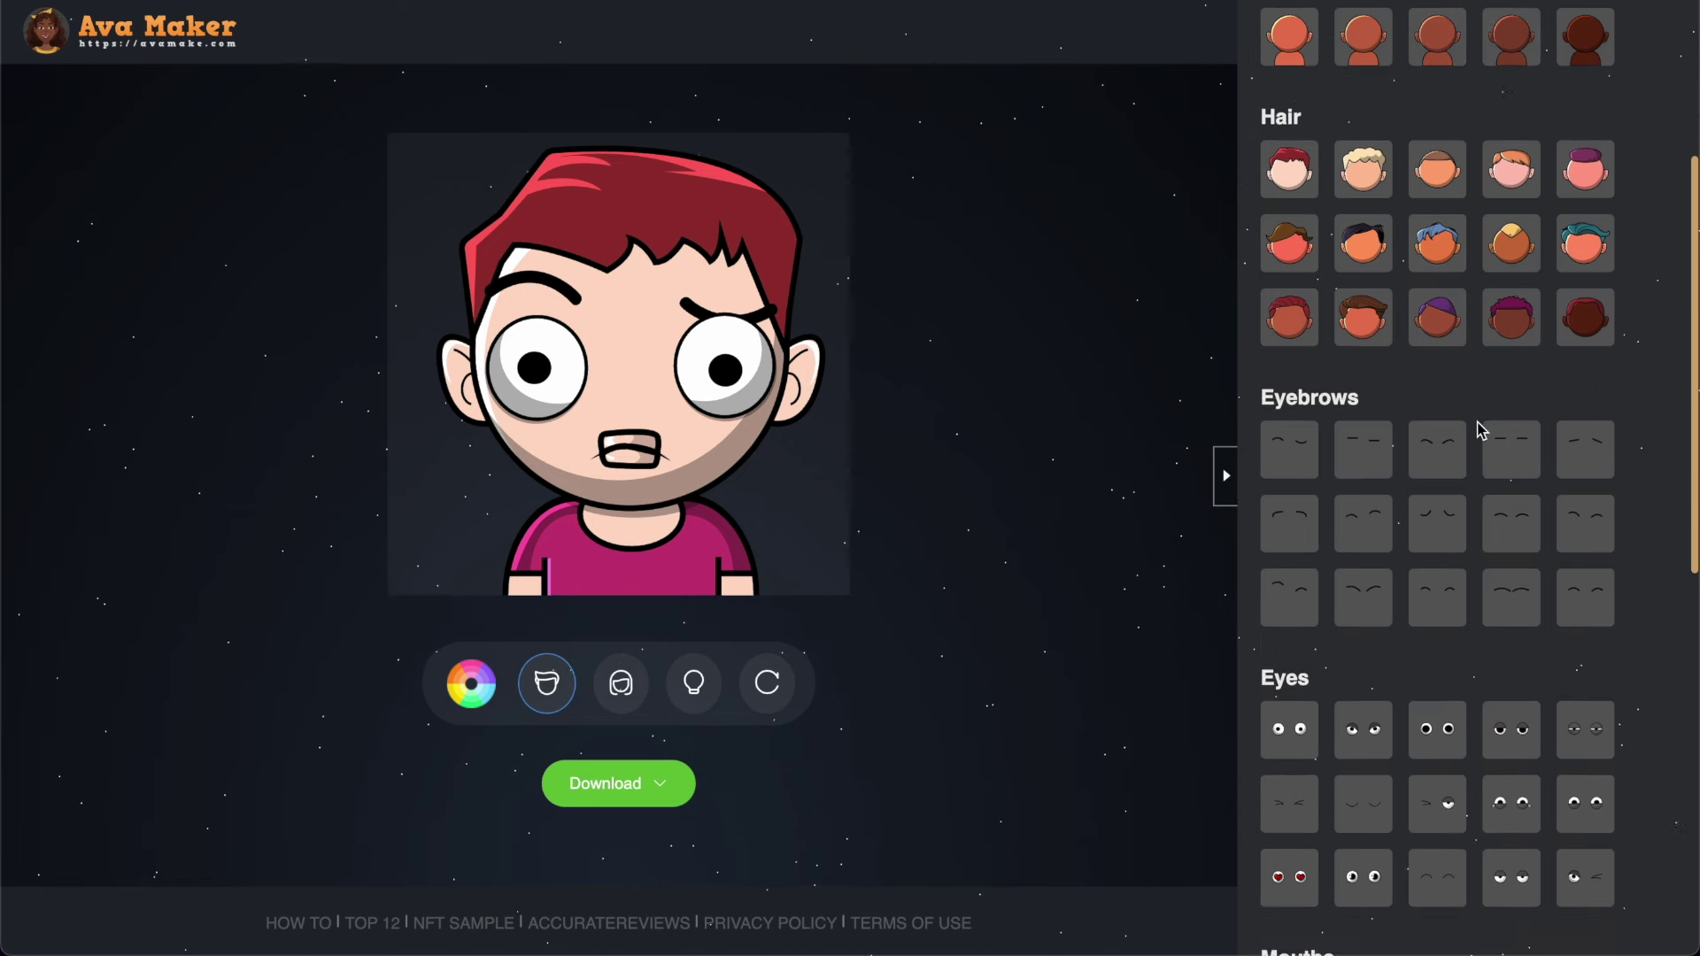
scroll(1481, 430, "down", 8)
scroll(1457, 568, "down", 6)
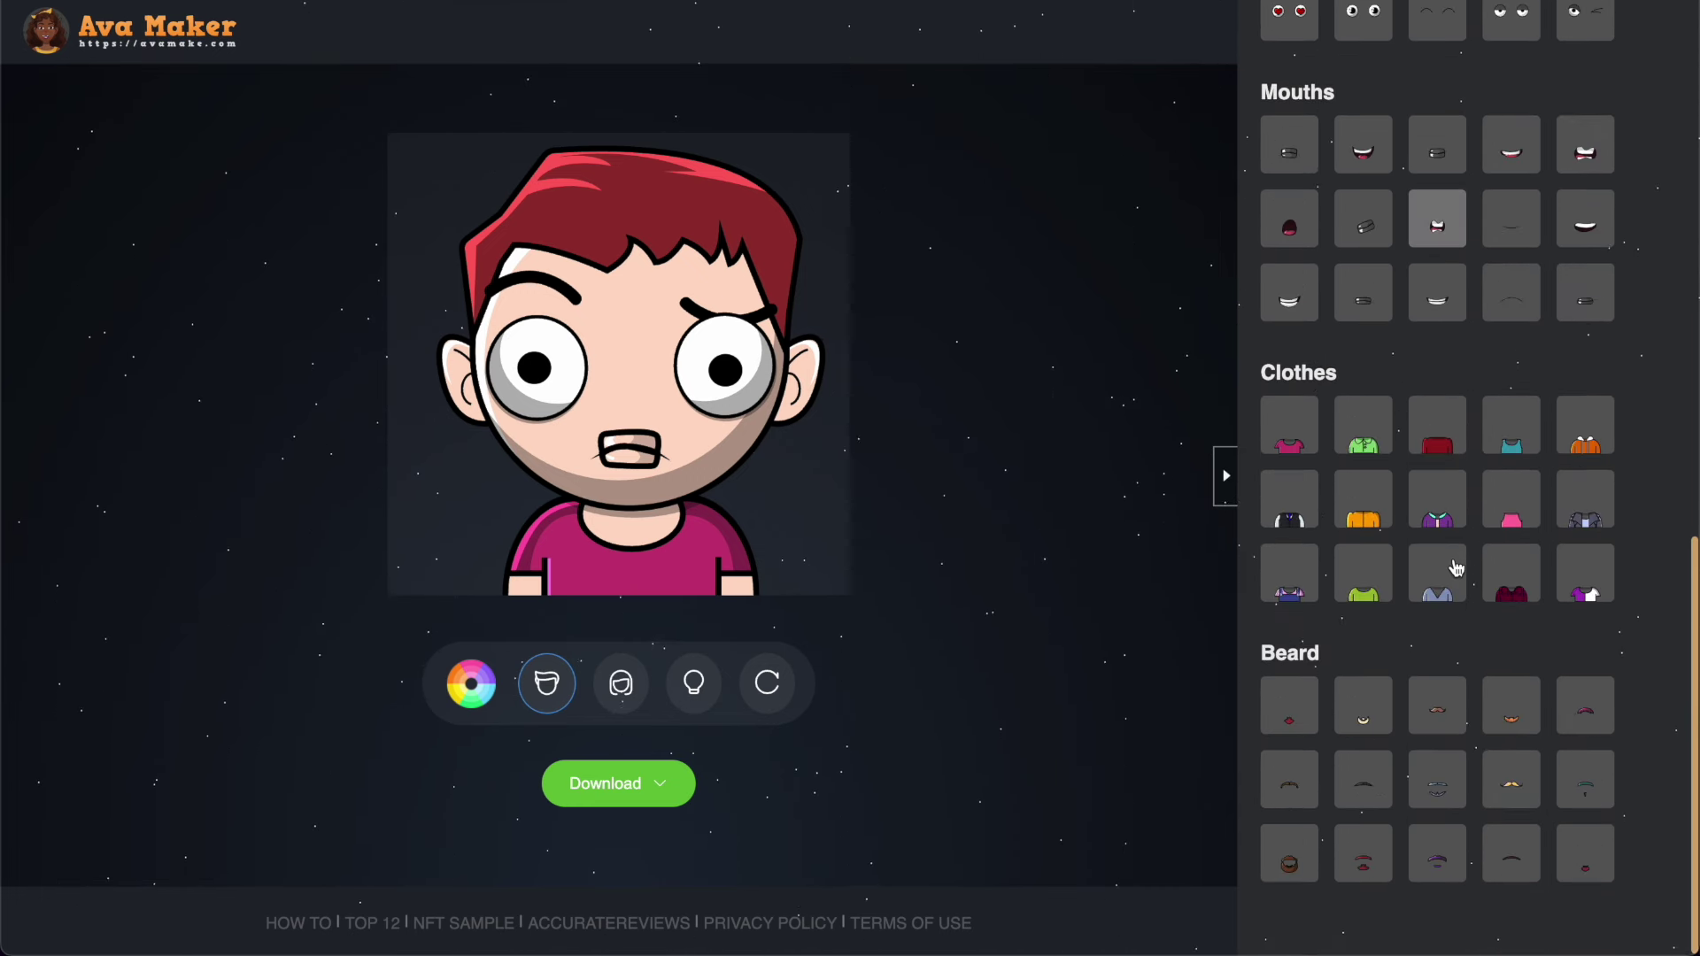
scroll(1435, 774, "up", 3)
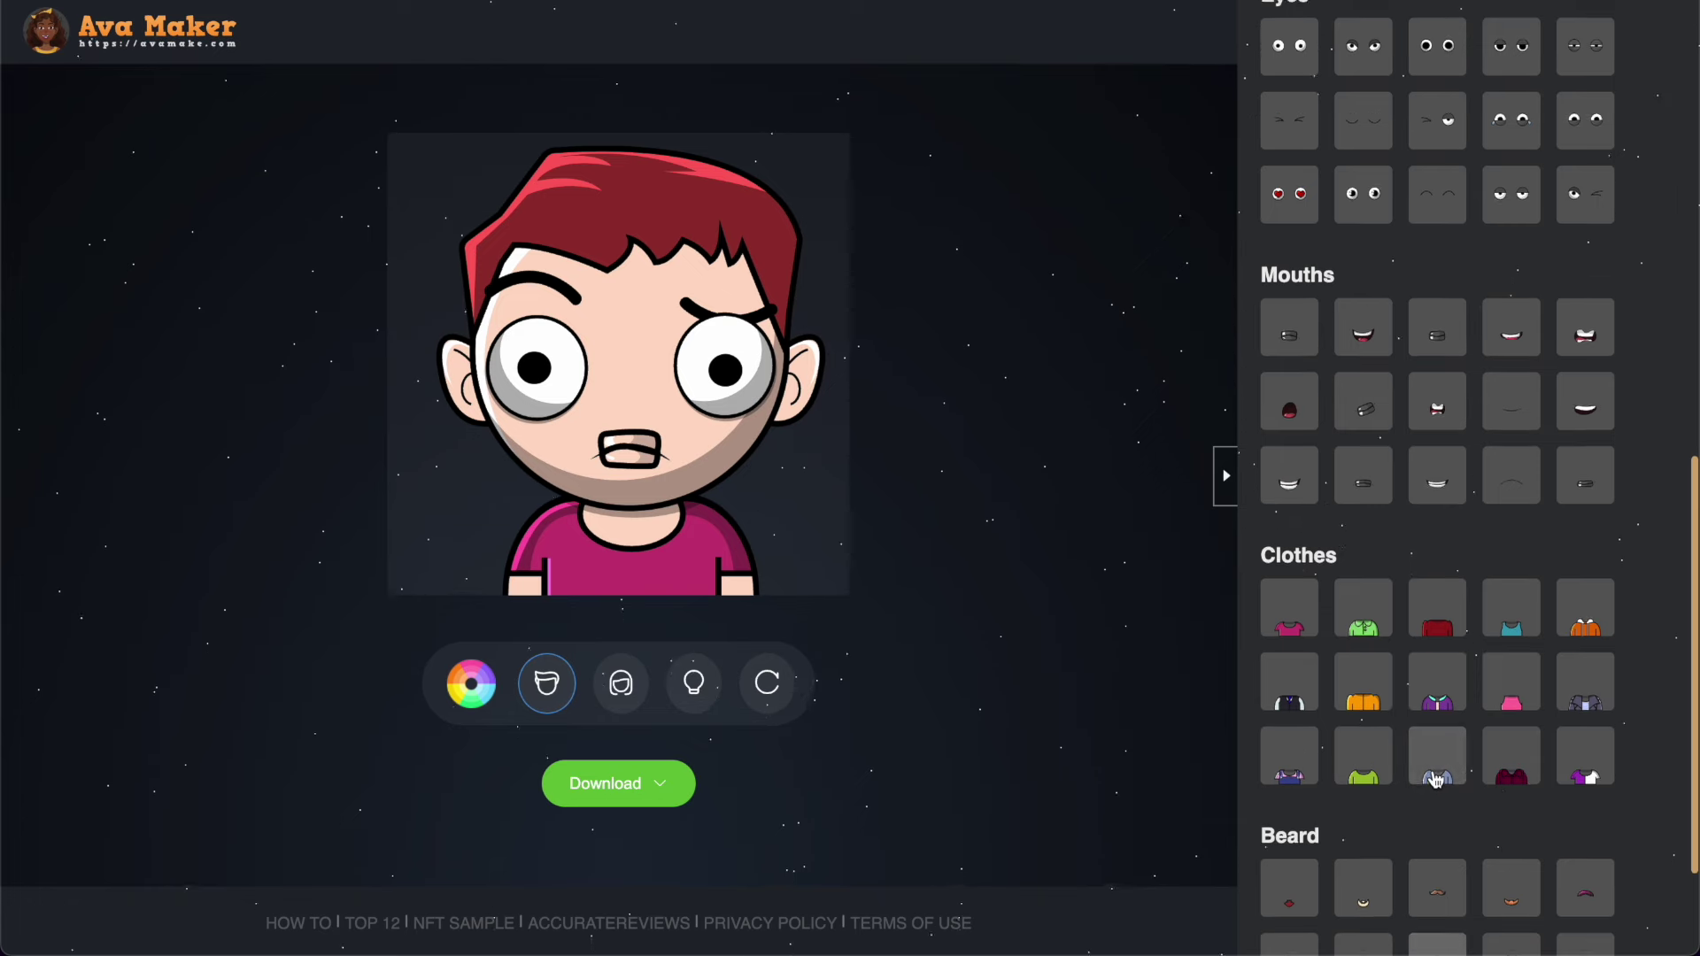
Dress the boy in the orange jacket and recolour it deep red.
left_click(1364, 691)
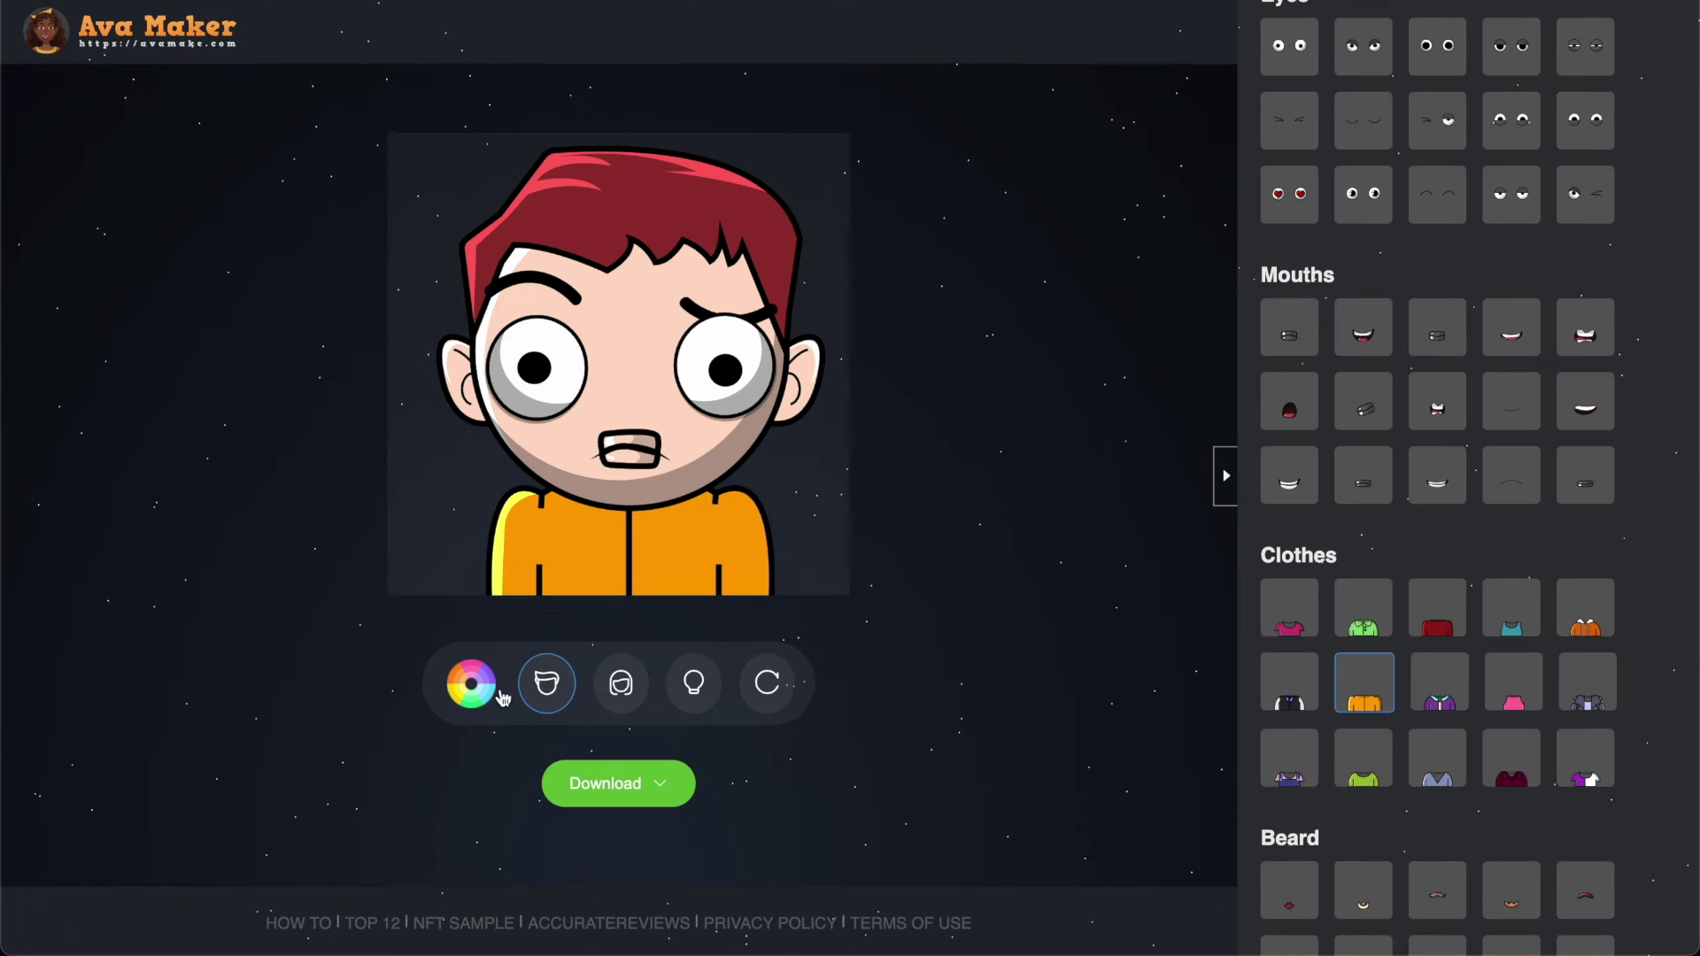
left_click(472, 684)
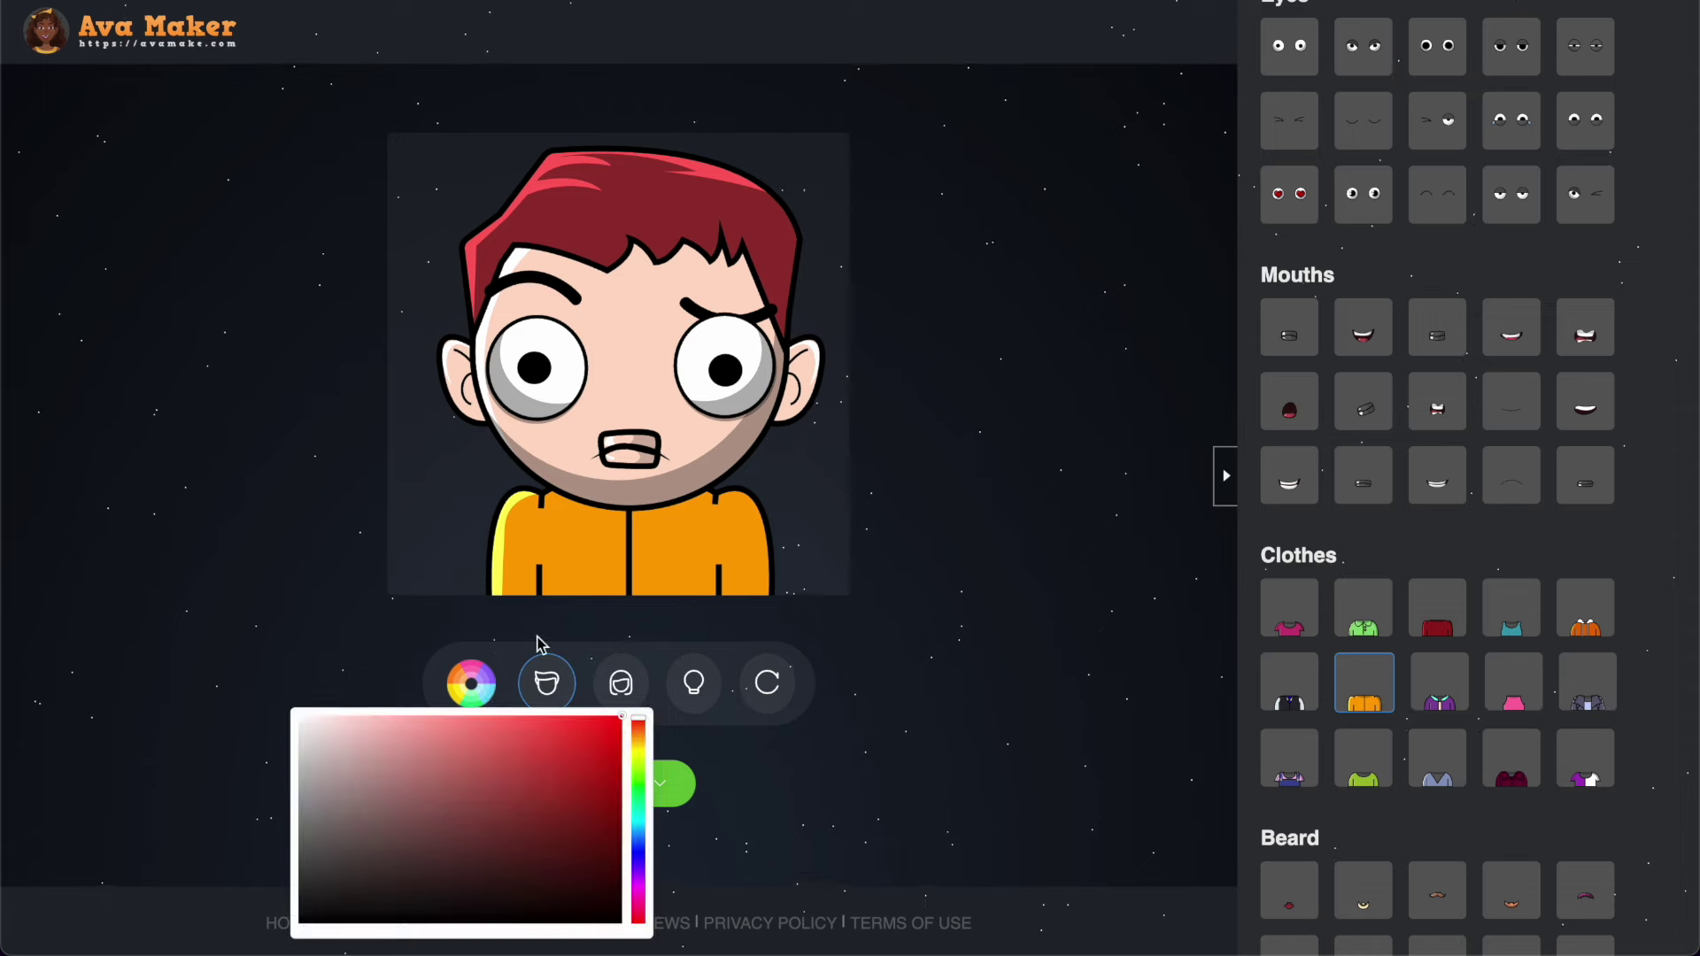
left_click(543, 782)
left_click(557, 791)
scroll(1299, 580, "up", 2)
Try the surprised open-o mouth and shift the hue toward cyan.
left_click(1299, 580)
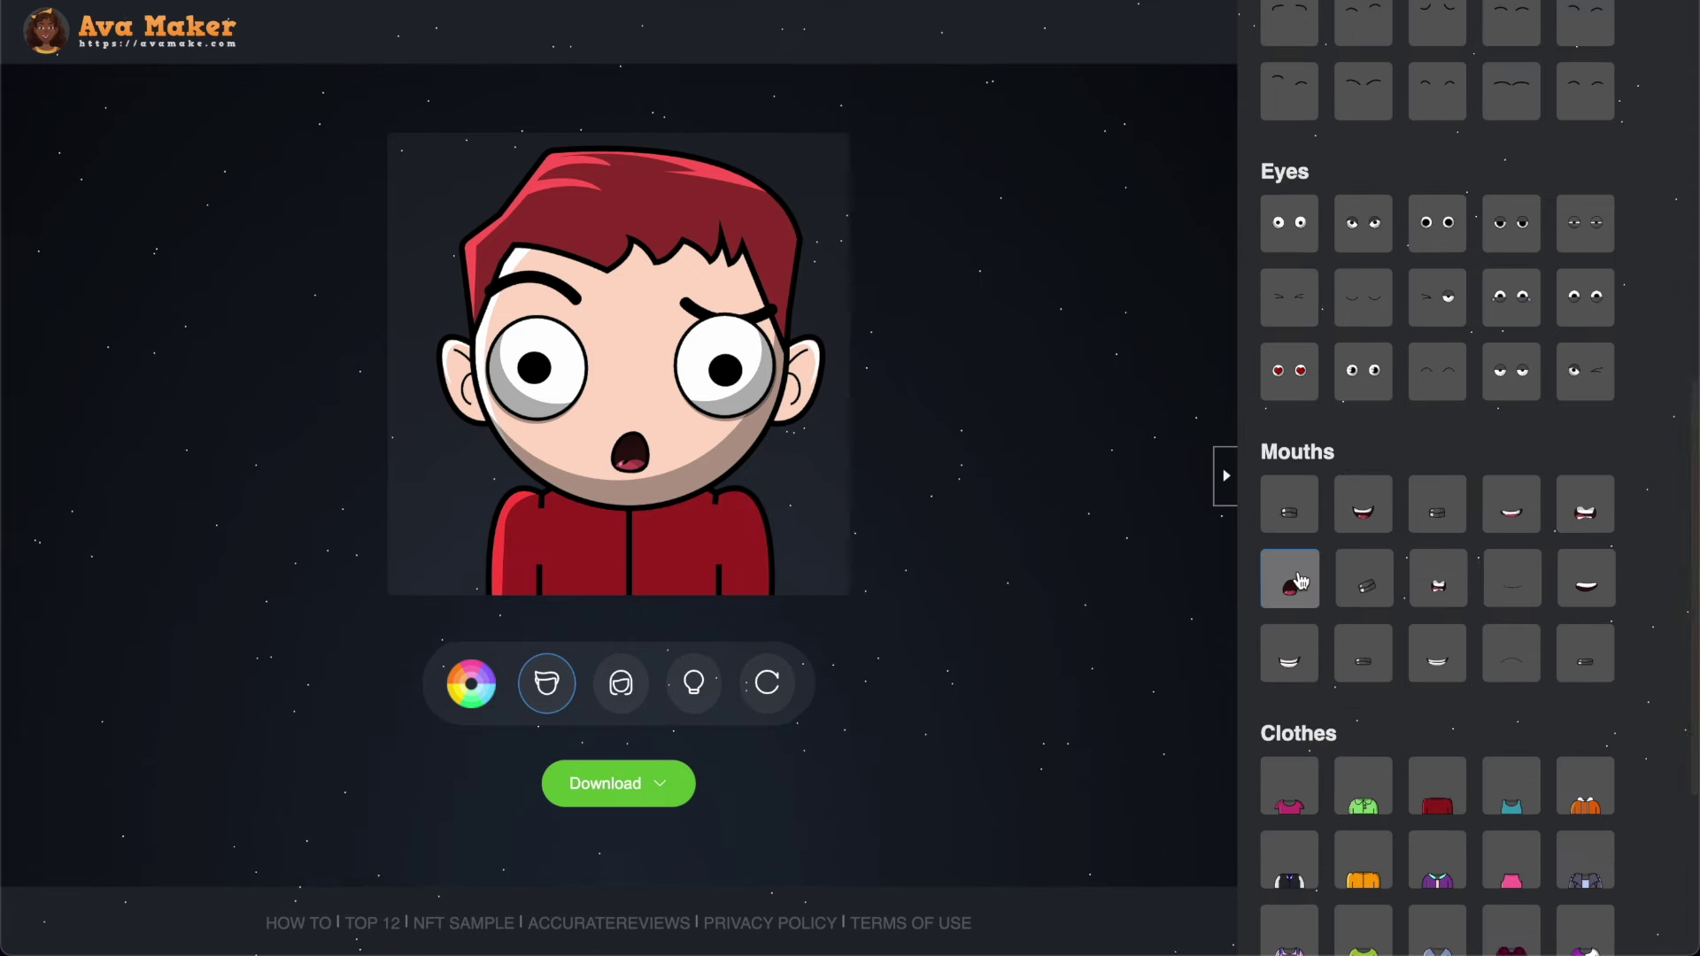
left_click(472, 683)
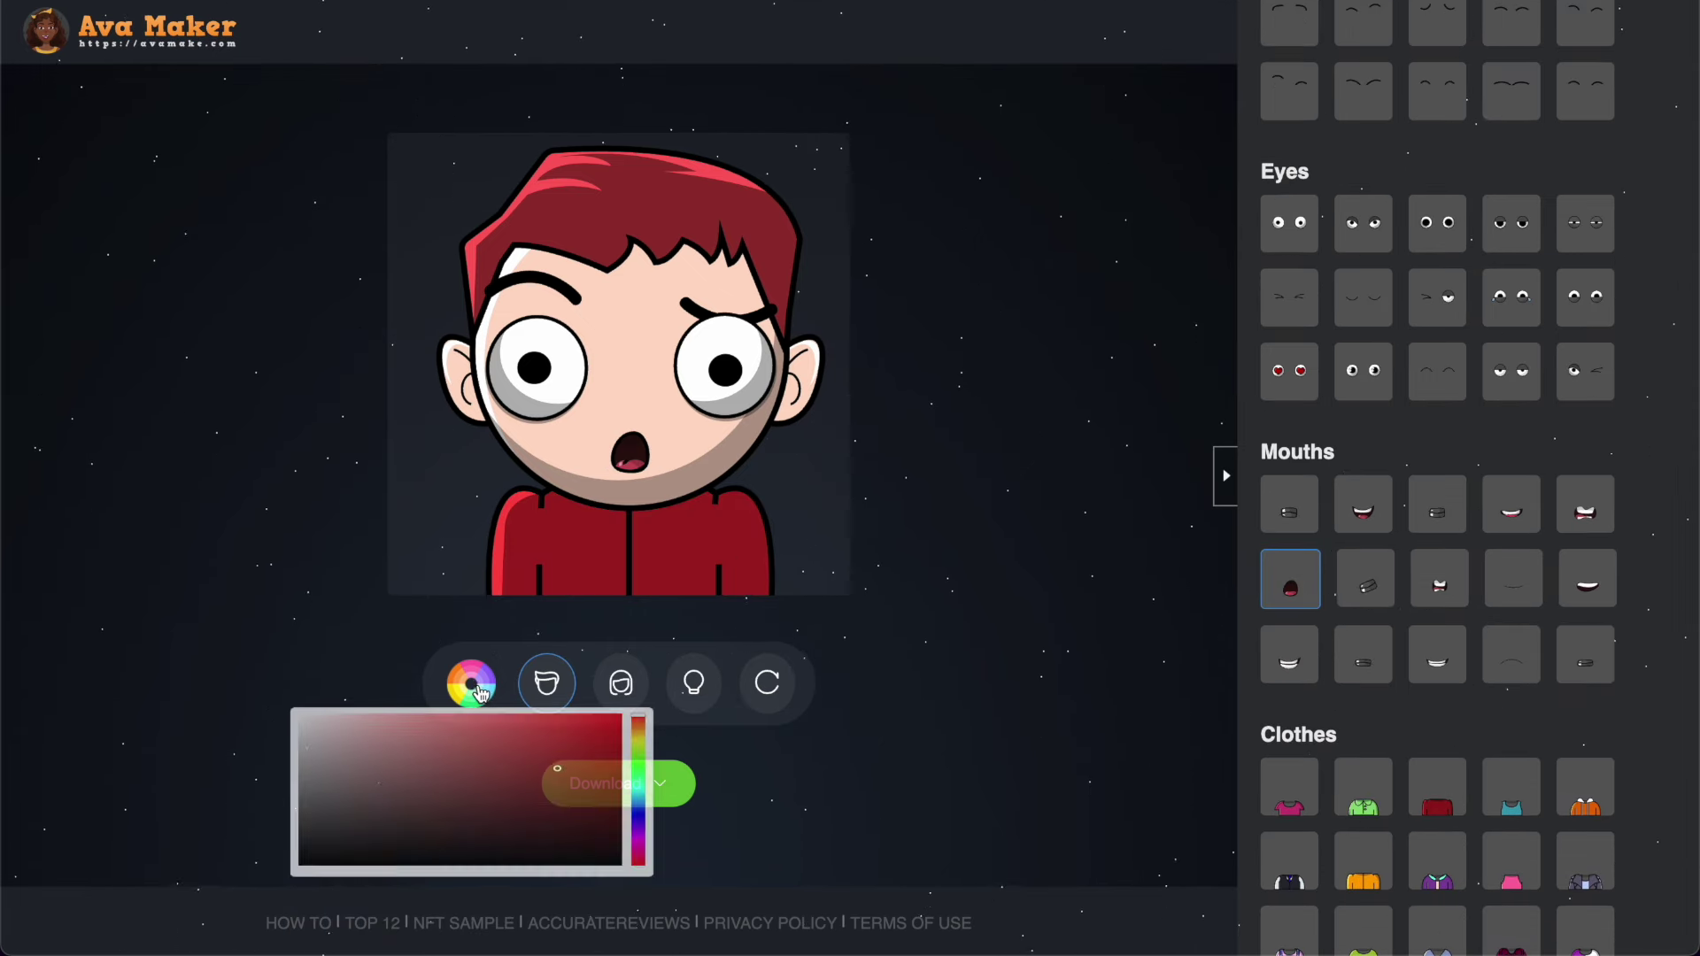
left_click(638, 819)
left_click(471, 684)
Choose the open-smile mouth, fine-tune a blue shade, and give the avatar heart-shaped eyes.
left_click(1364, 505)
left_click(472, 684)
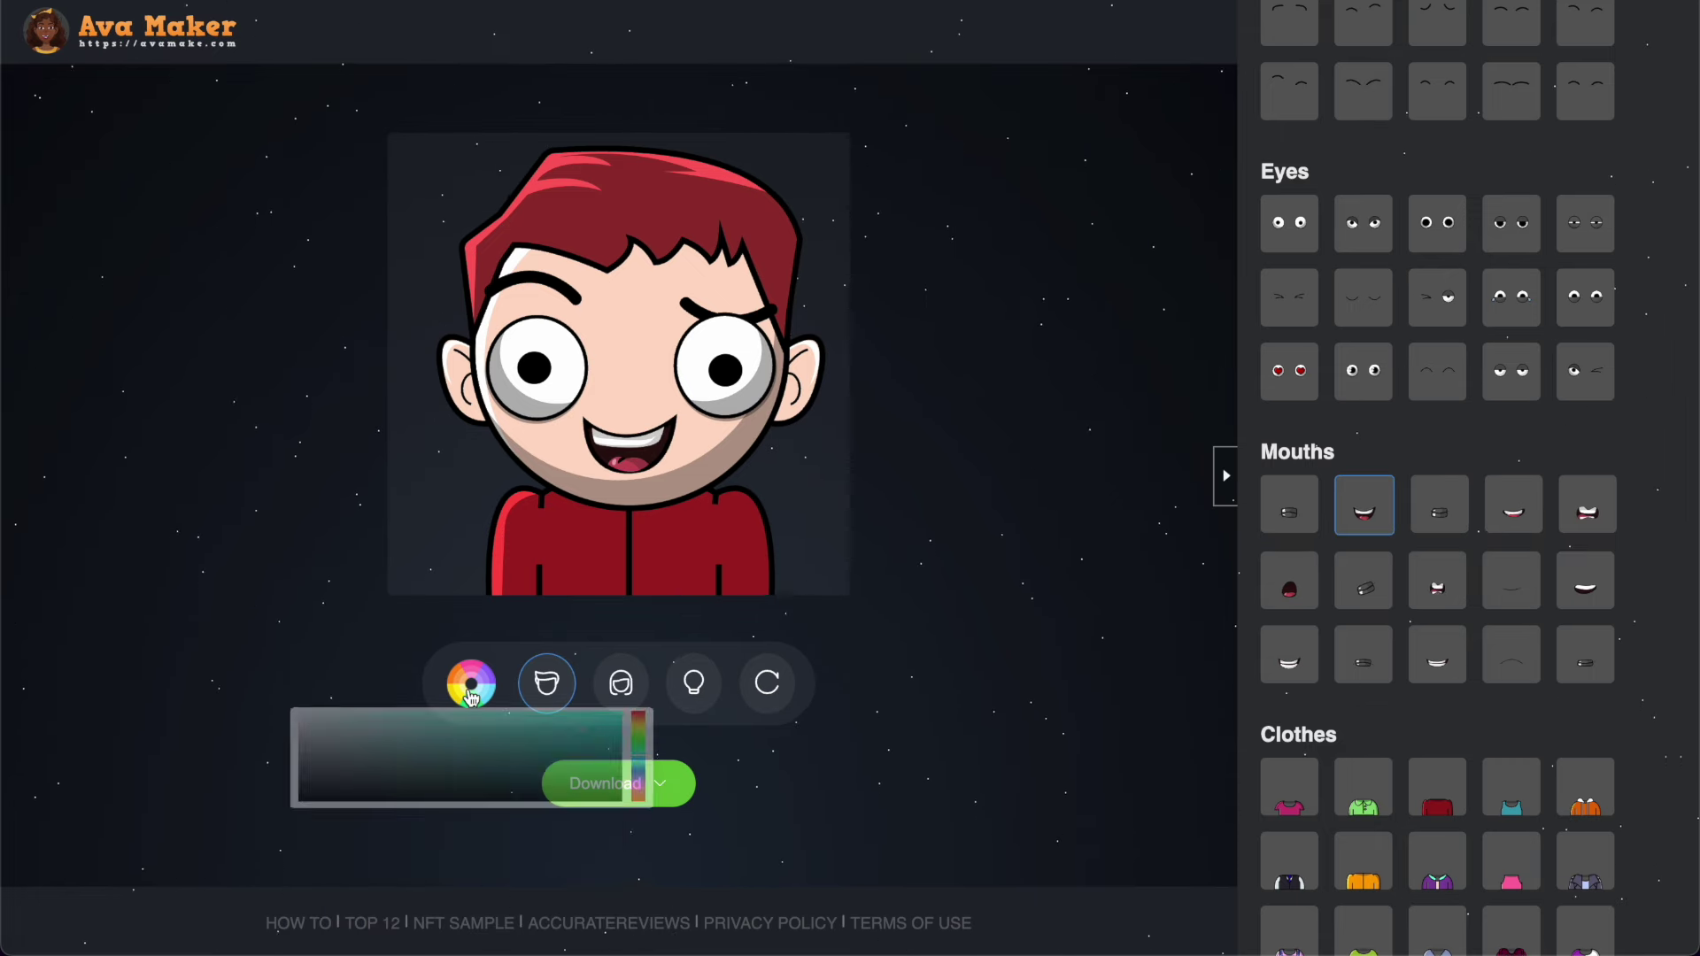
left_click(609, 840)
left_click(639, 852)
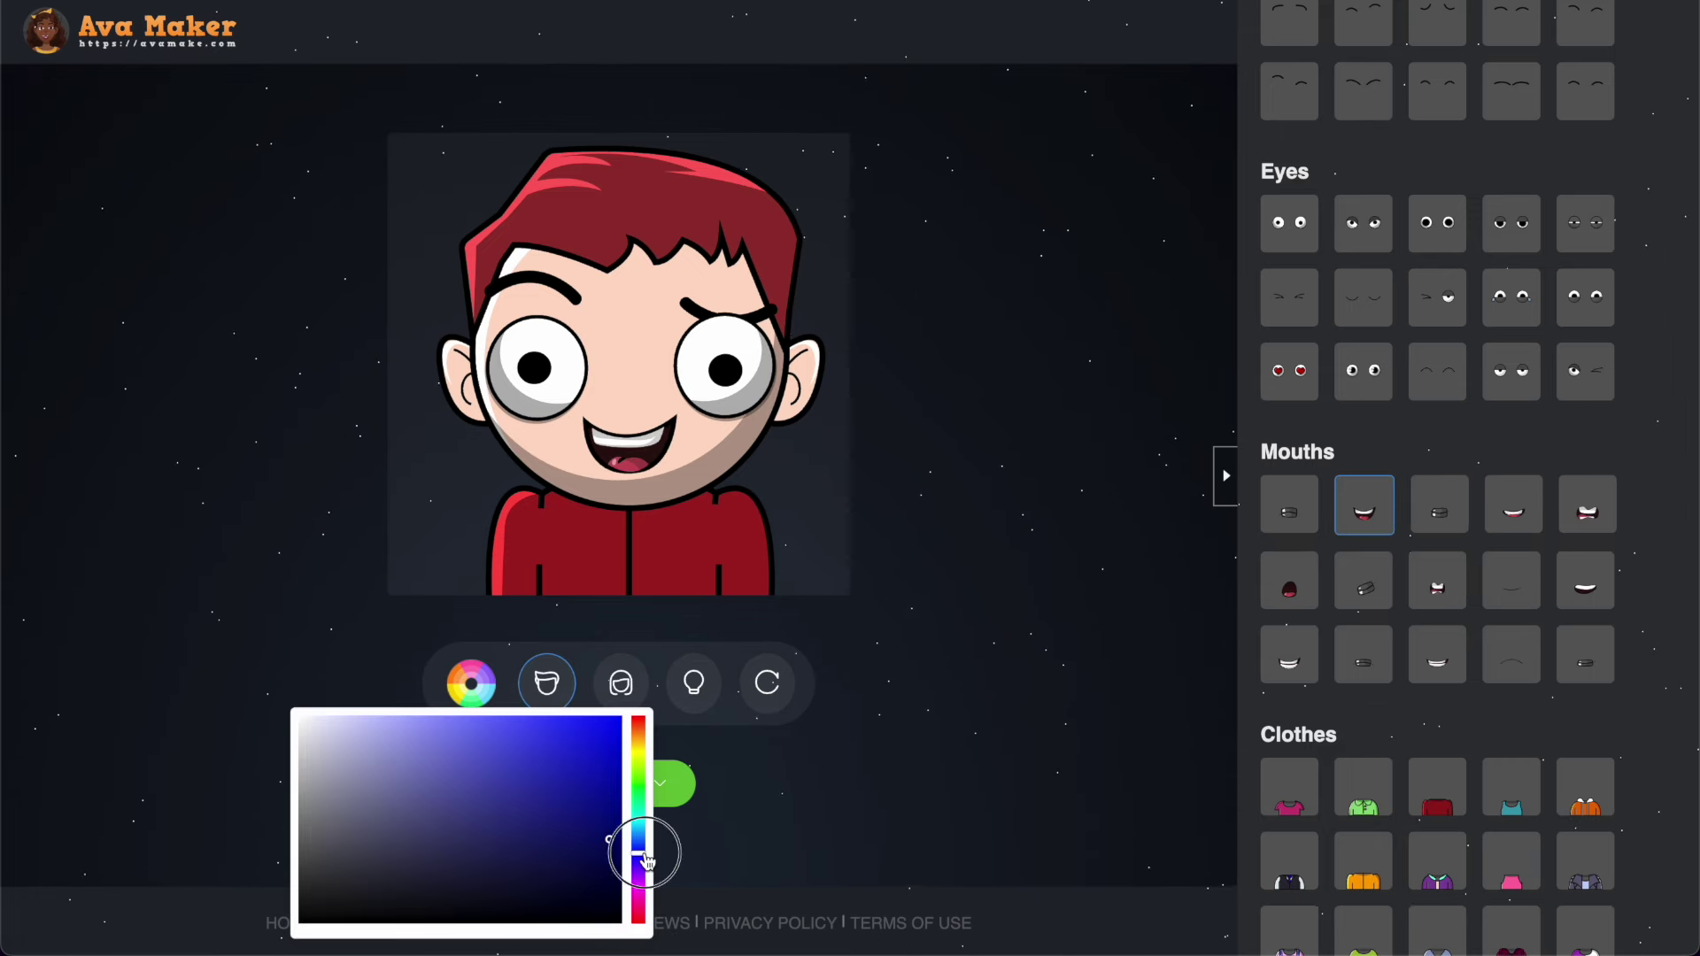
left_click(597, 774)
left_click(1406, 451)
left_click(1290, 372)
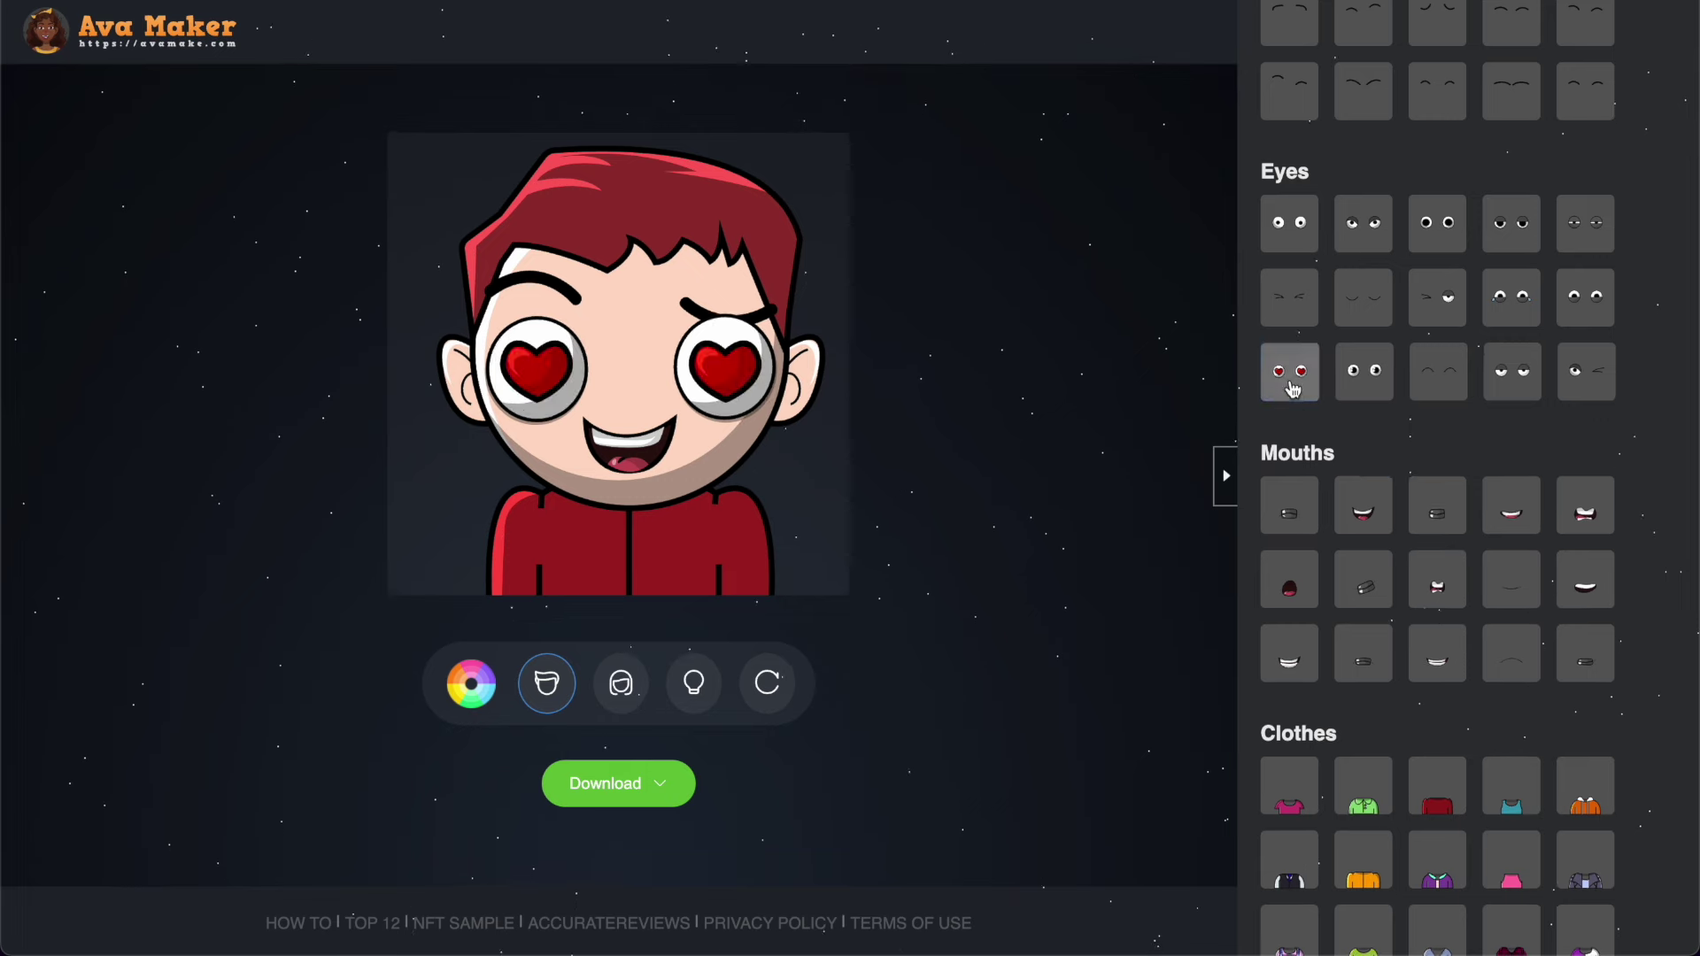
Colour the heart eyes blue.
left_click(461, 700)
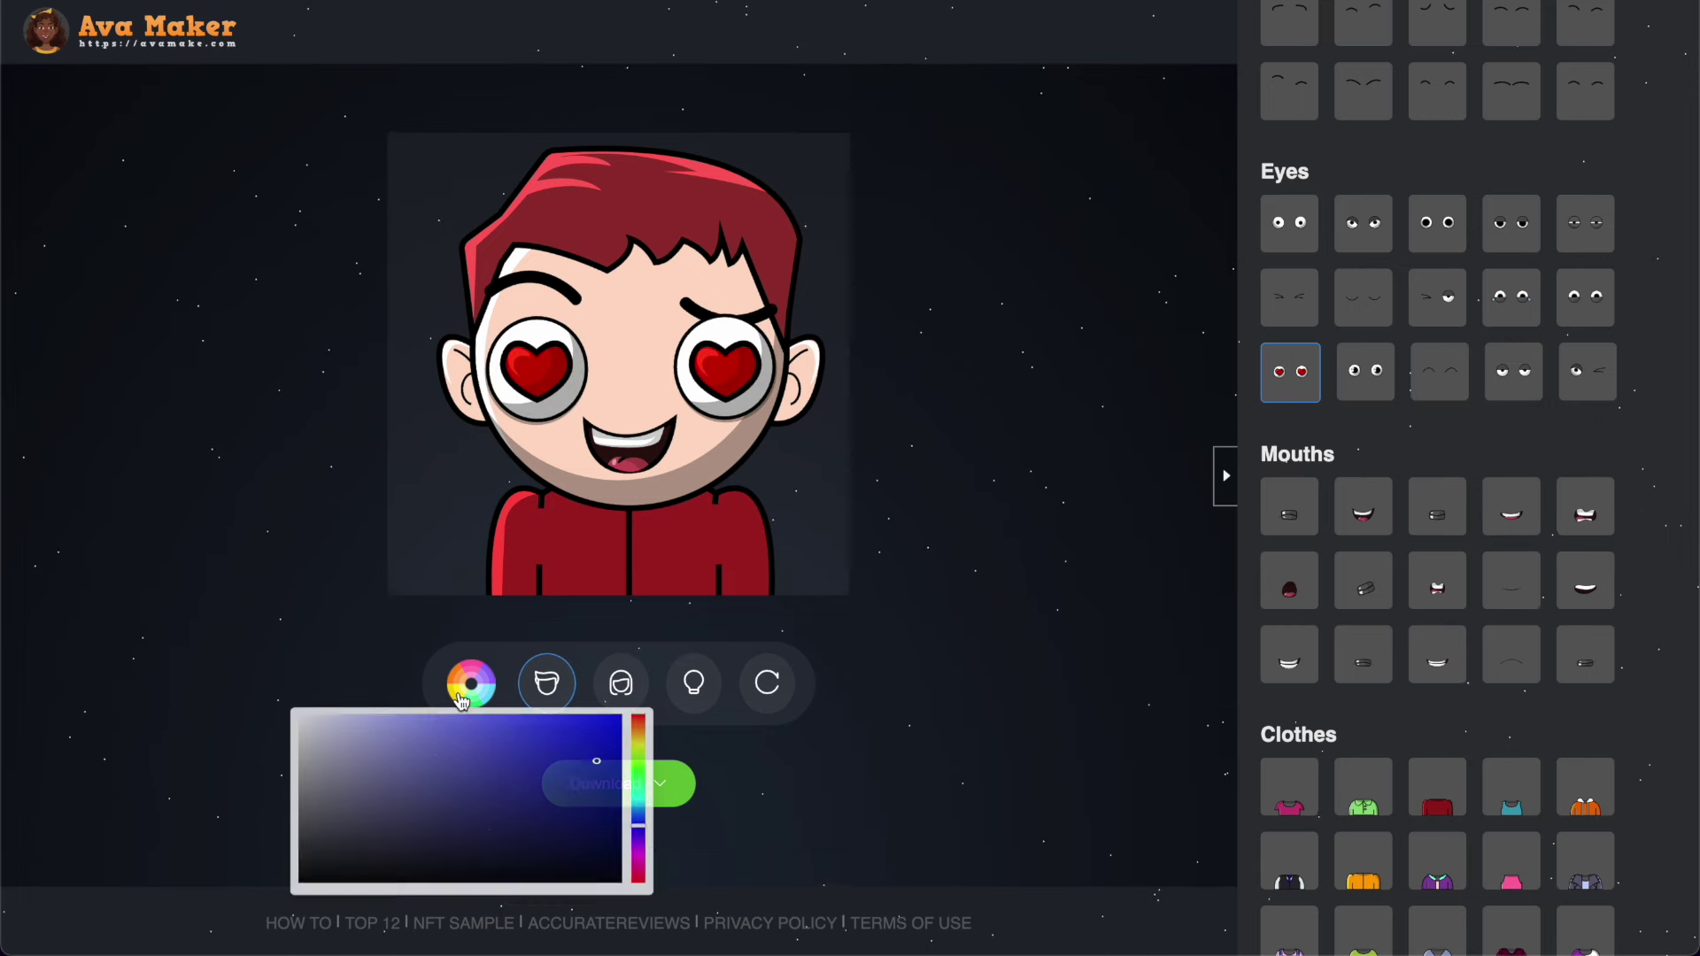
left_click(529, 726)
left_click(1385, 455)
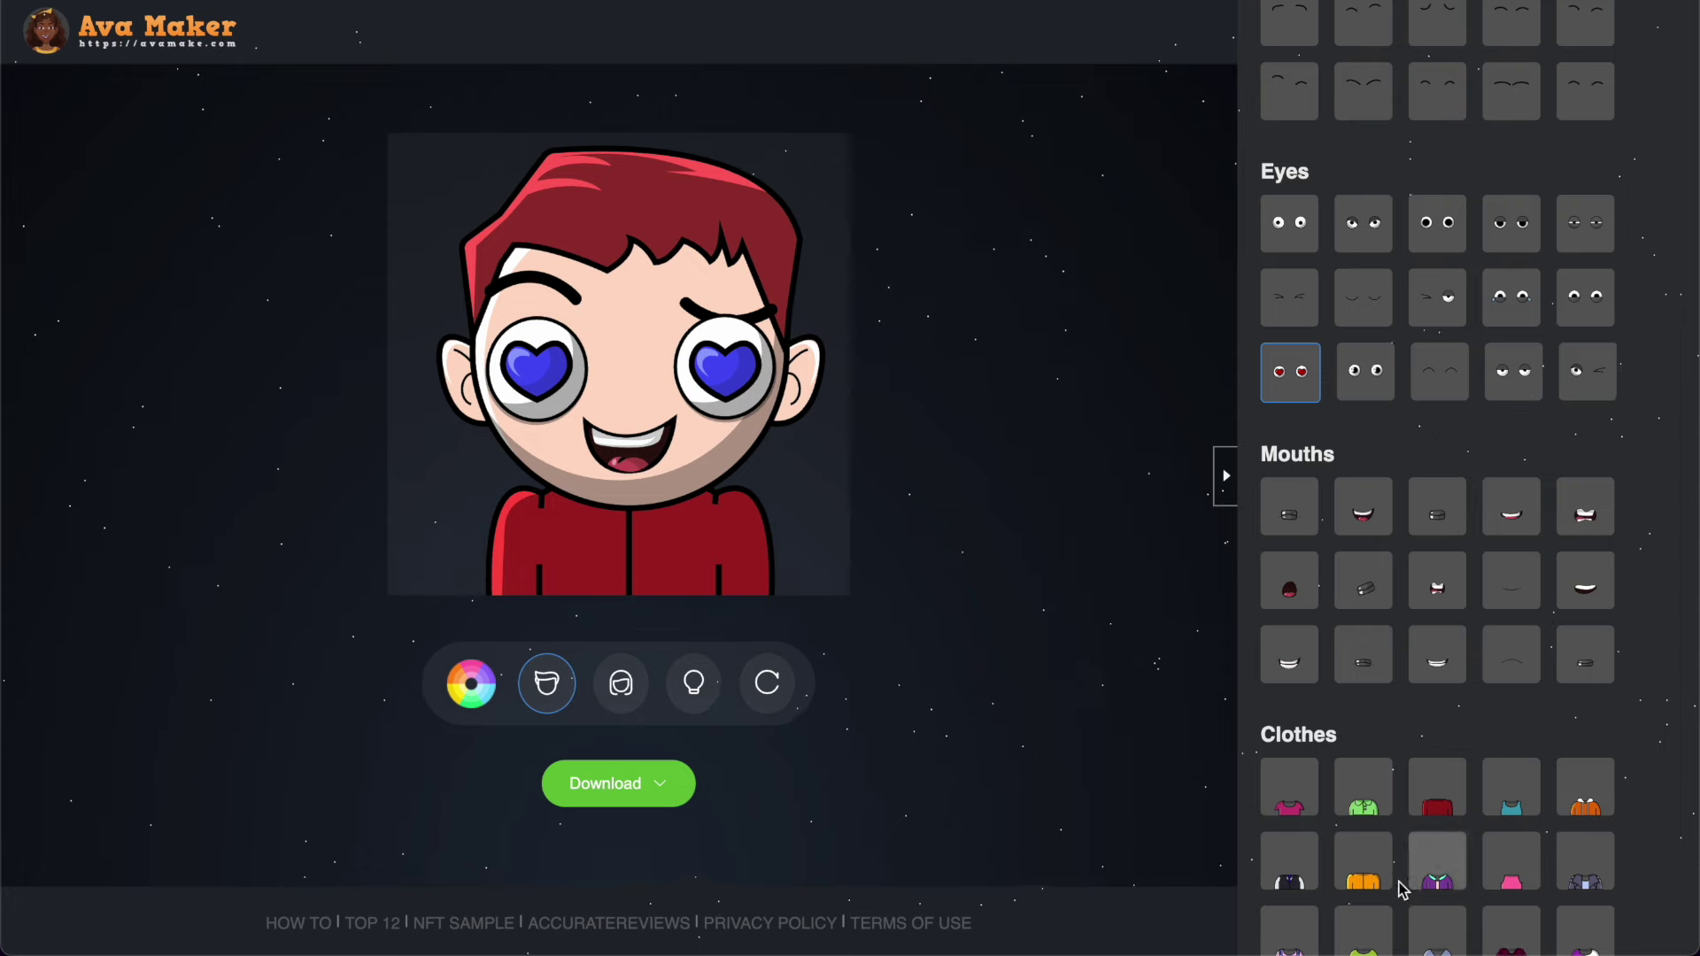
Recolour the jacket light lavender.
left_click(1363, 863)
left_click(475, 687)
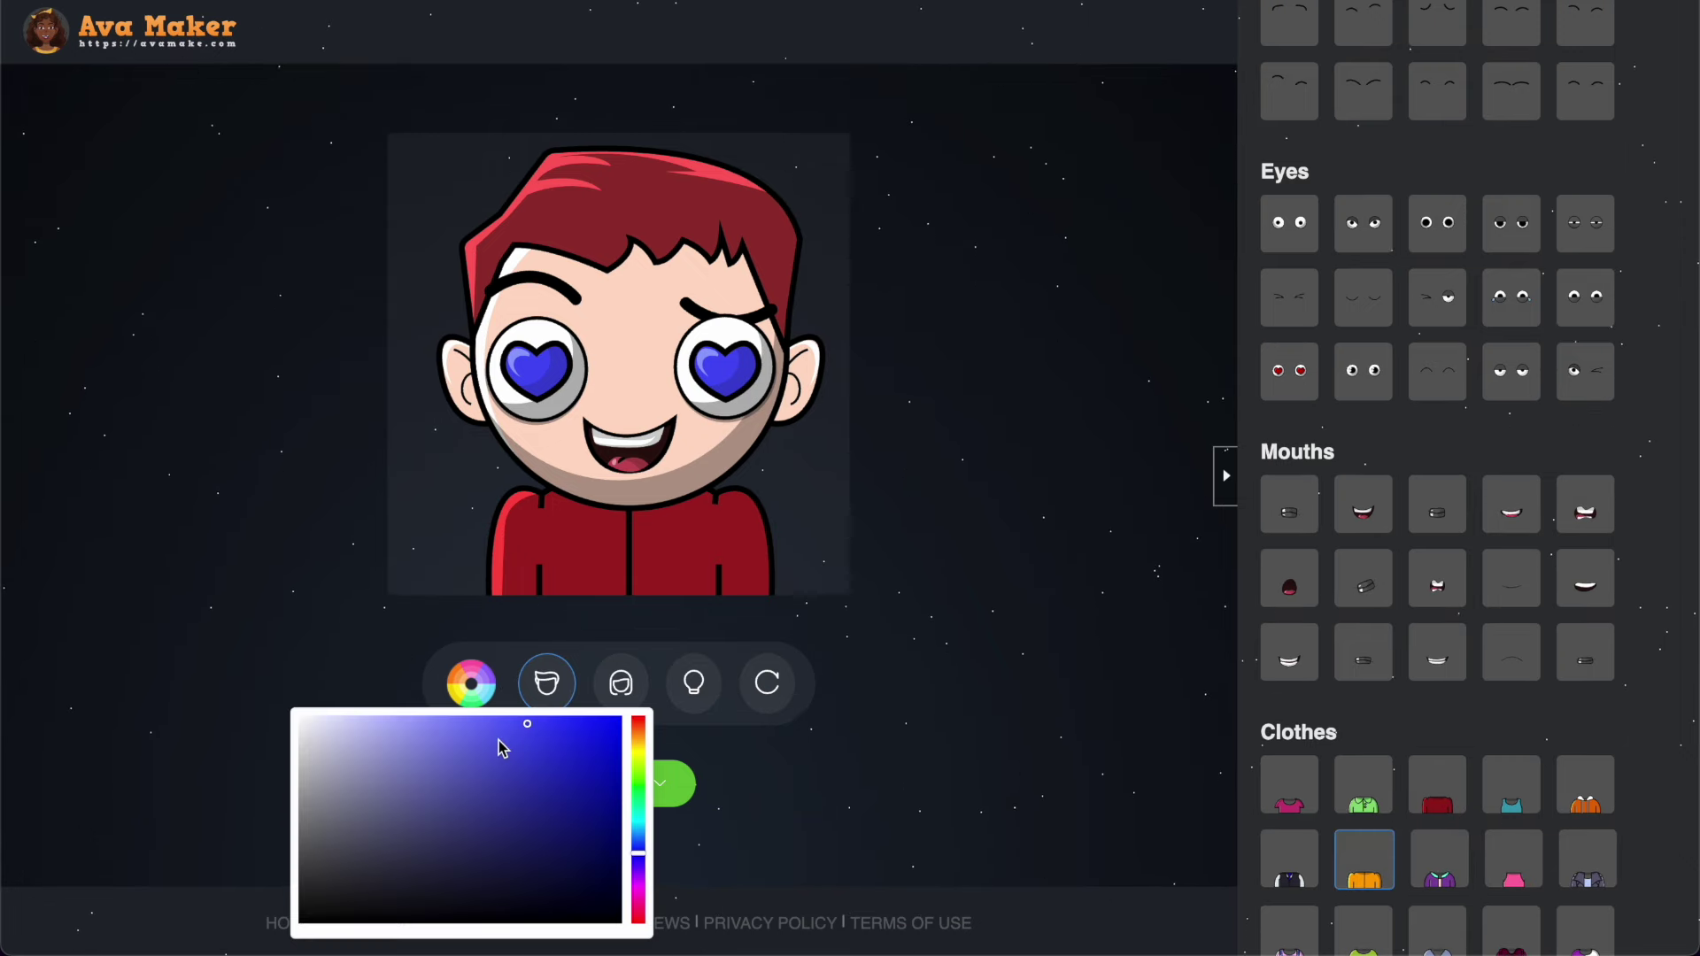
left_click(424, 717)
scroll(1439, 333, "up", 7)
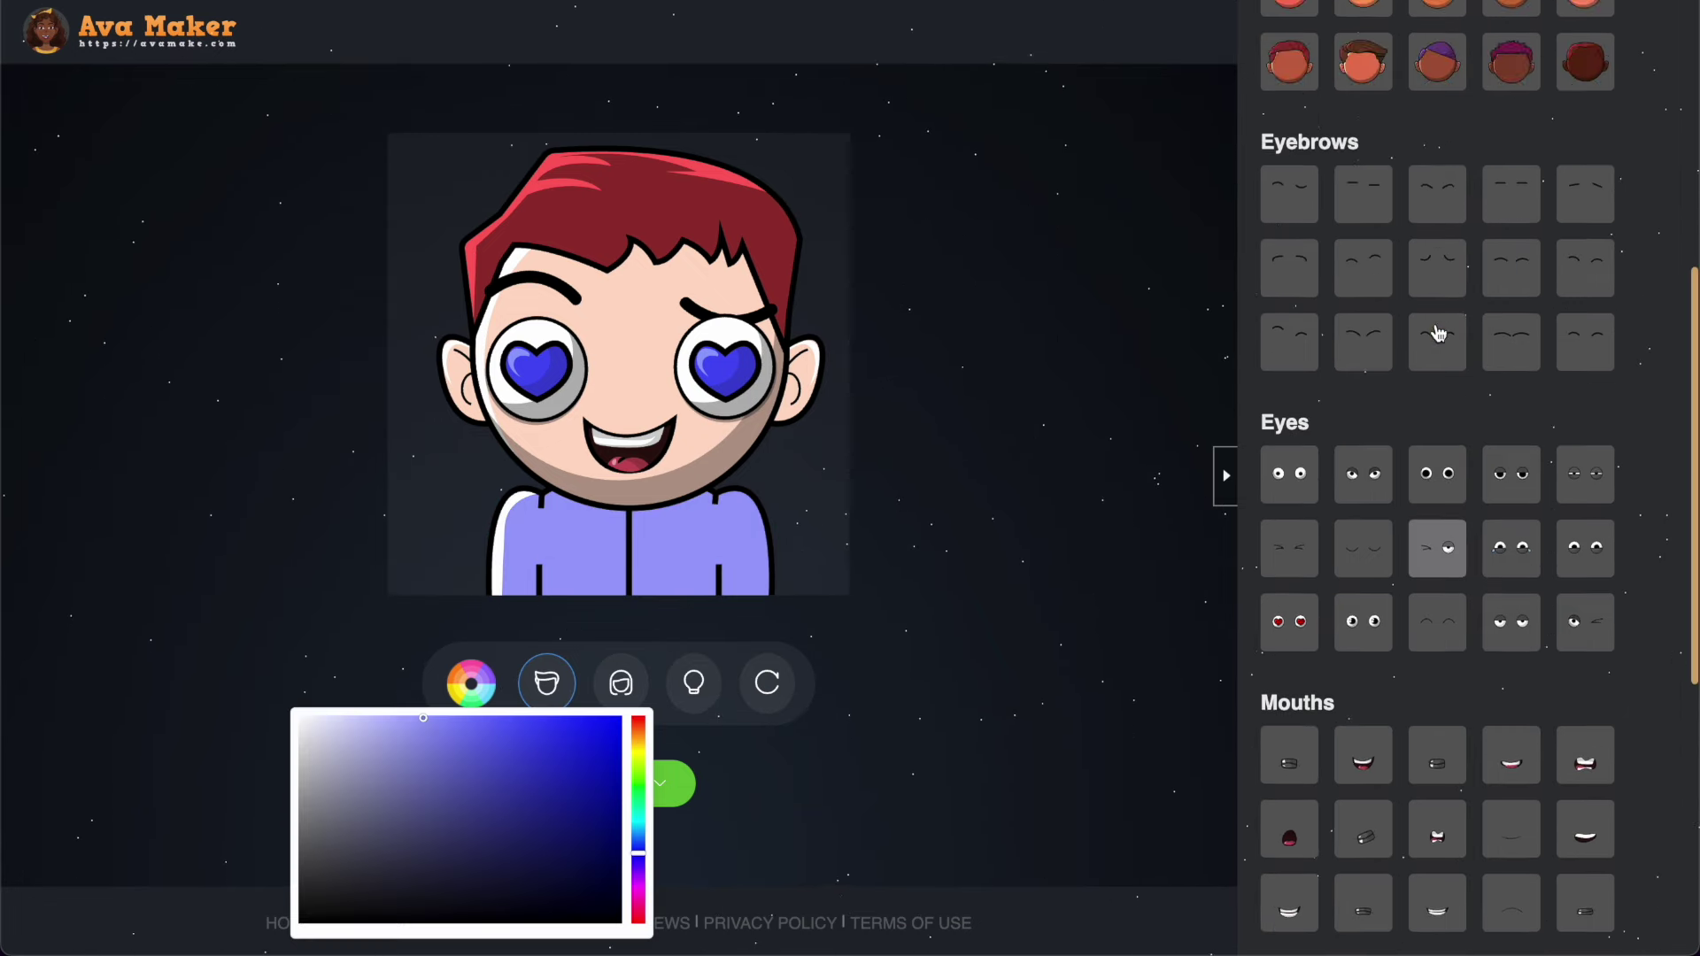
Give the avatar the swept hairstyle coloured deep purple.
left_click(1299, 462)
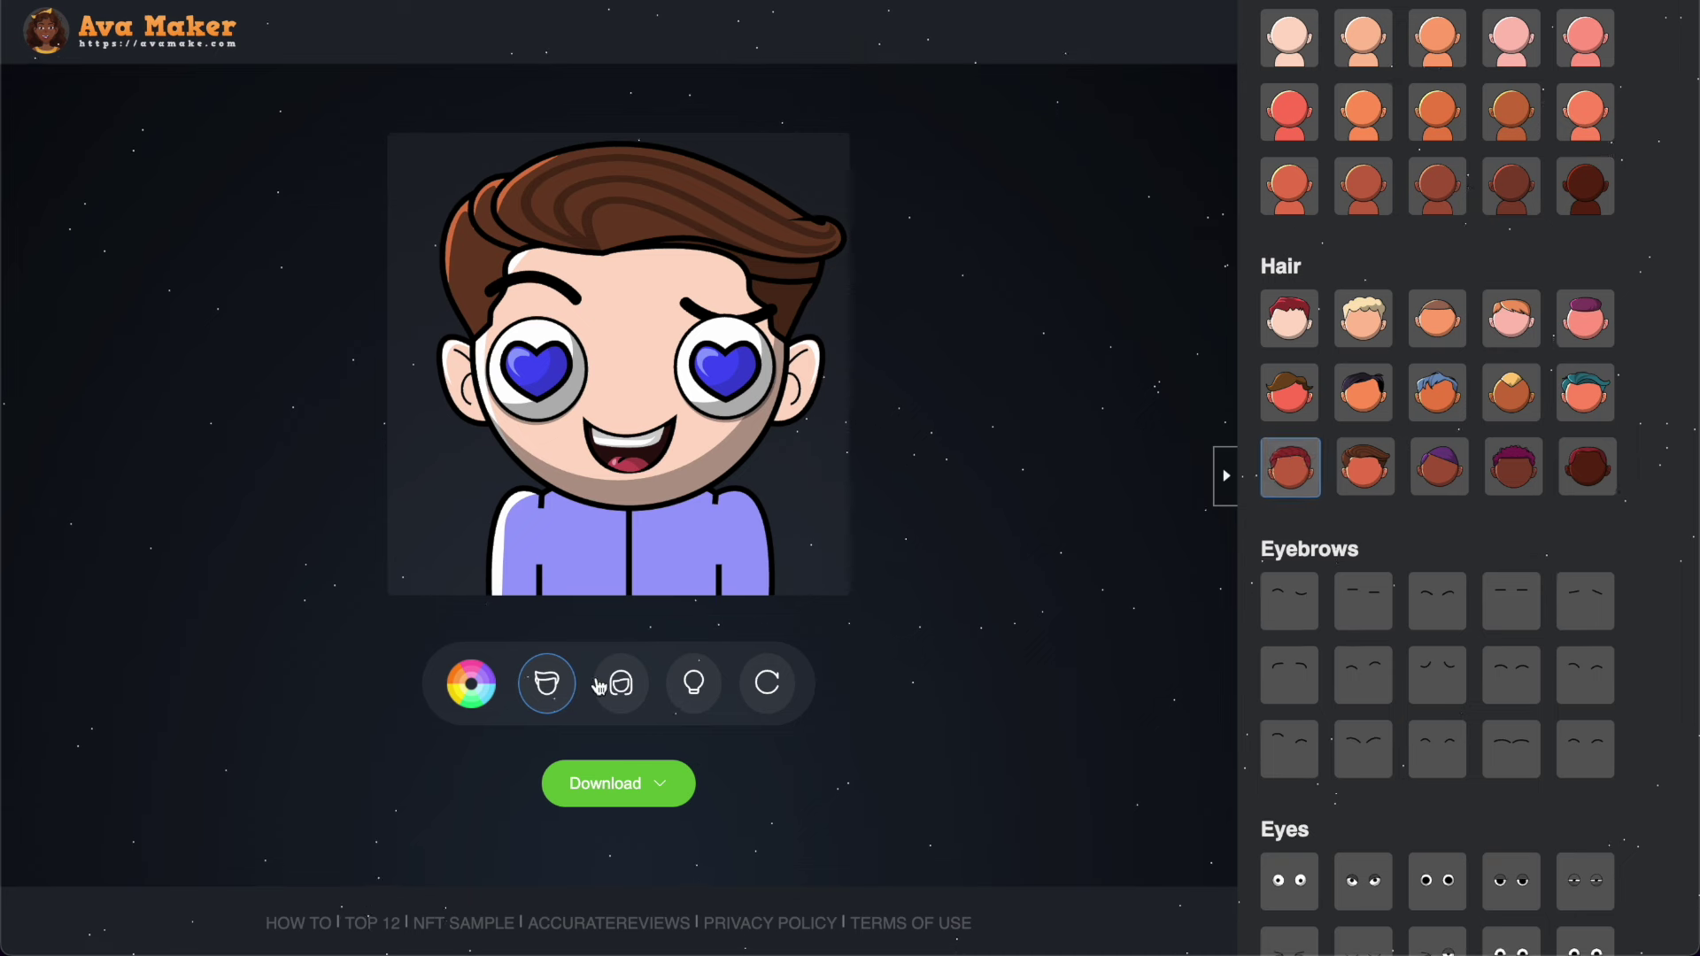
left_click(472, 693)
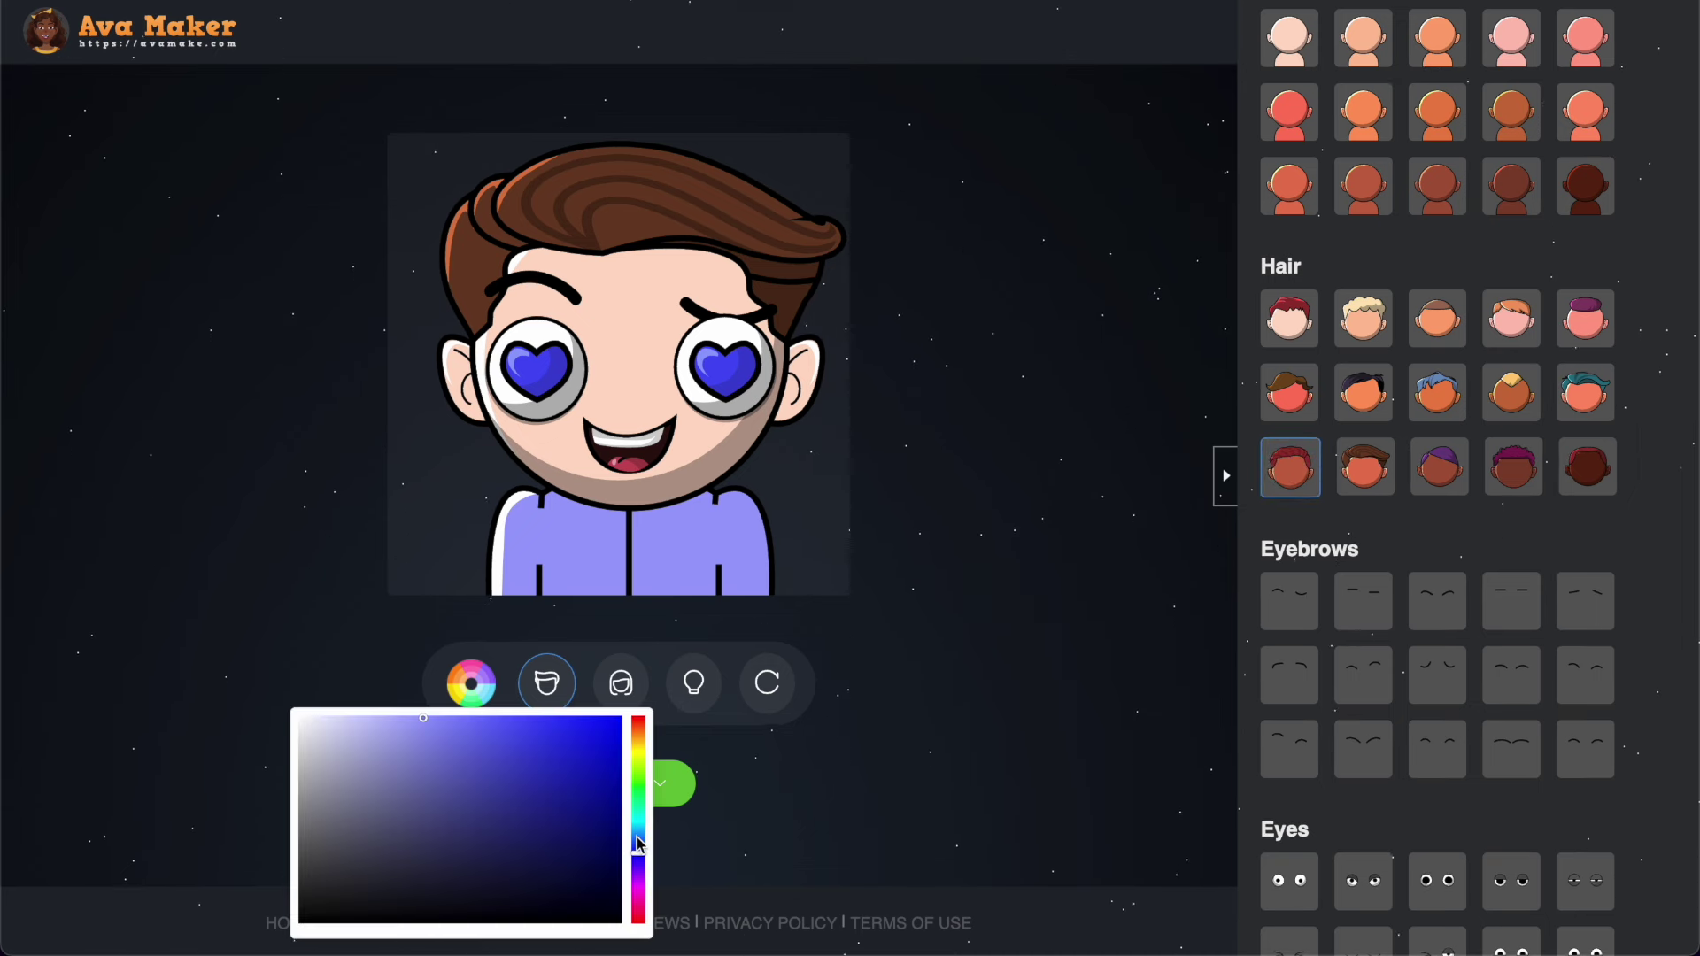
left_click_drag(639, 843, 638, 861)
left_click_drag(488, 804, 517, 825)
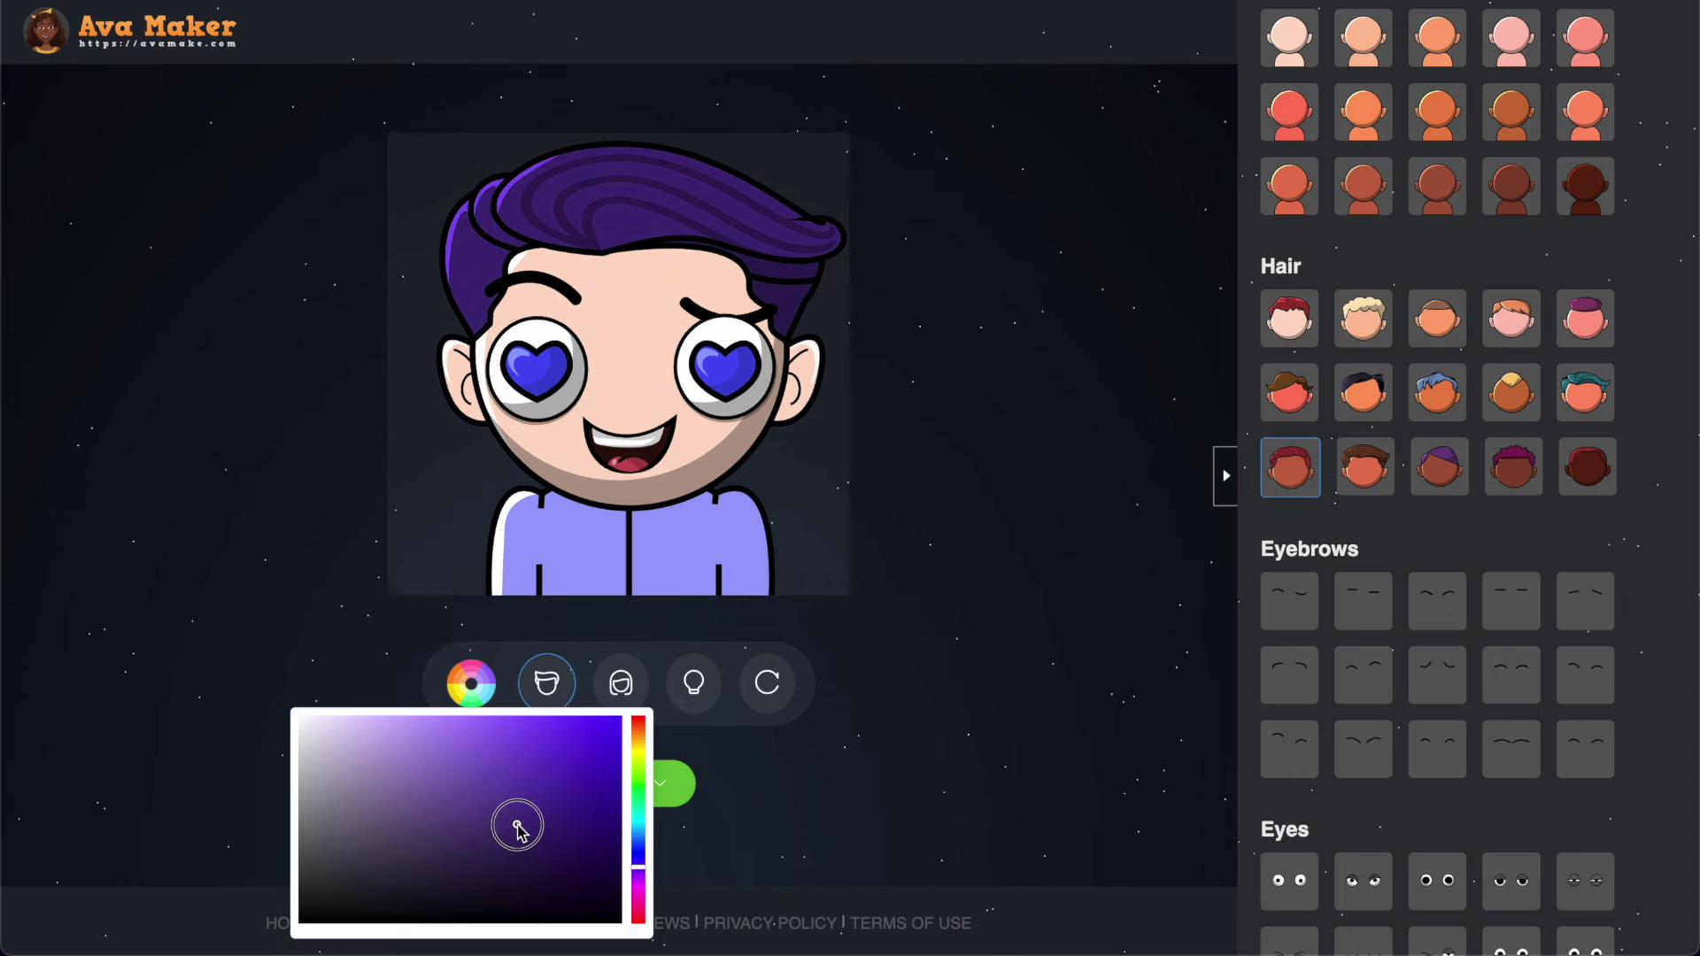
left_click(1361, 256)
scroll(1361, 256, "up", 3)
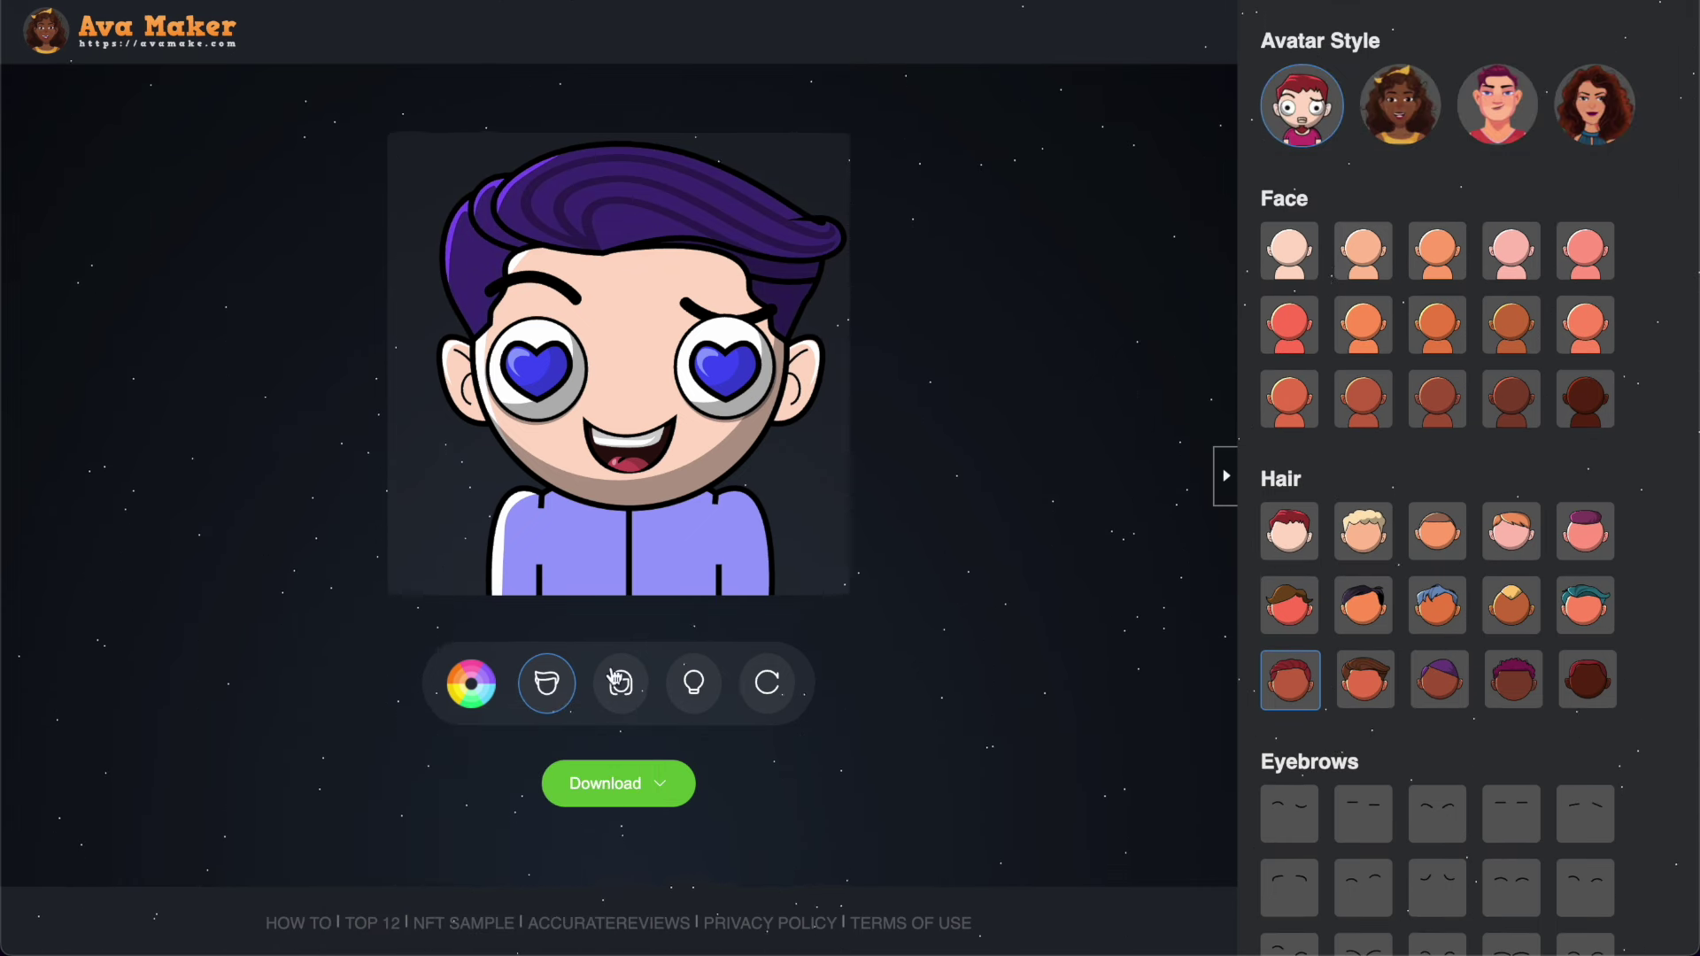
Download the avatar as avatar.png and open it in Preview.
left_click(670, 784)
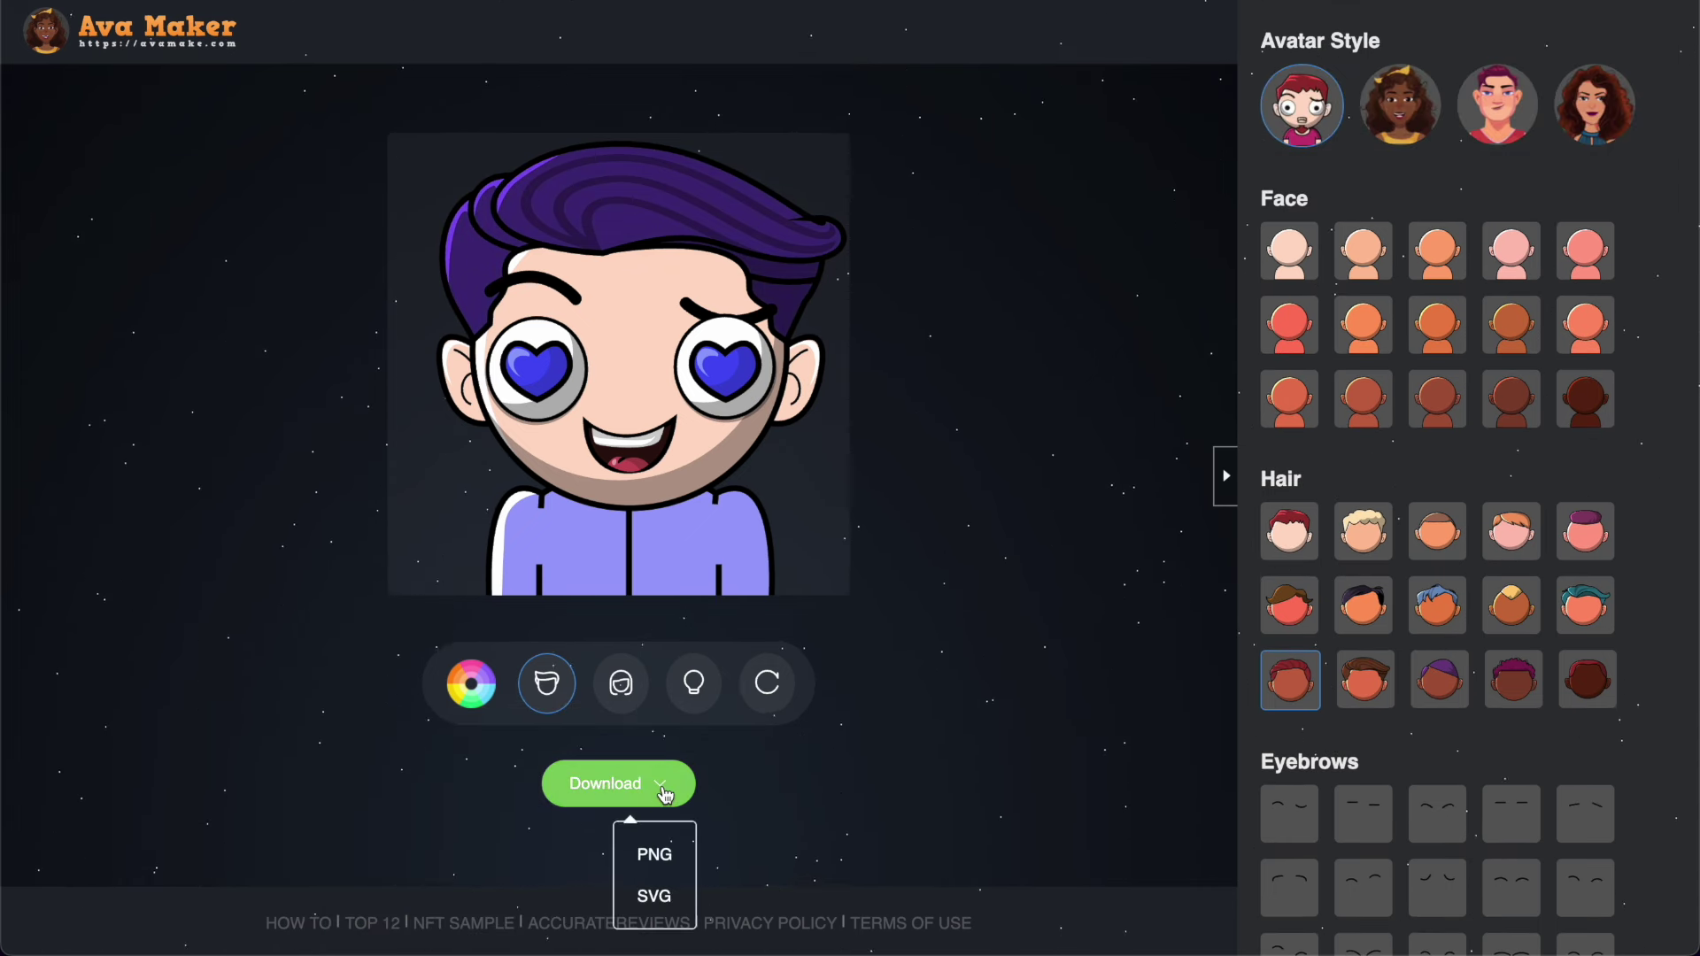
left_click(653, 856)
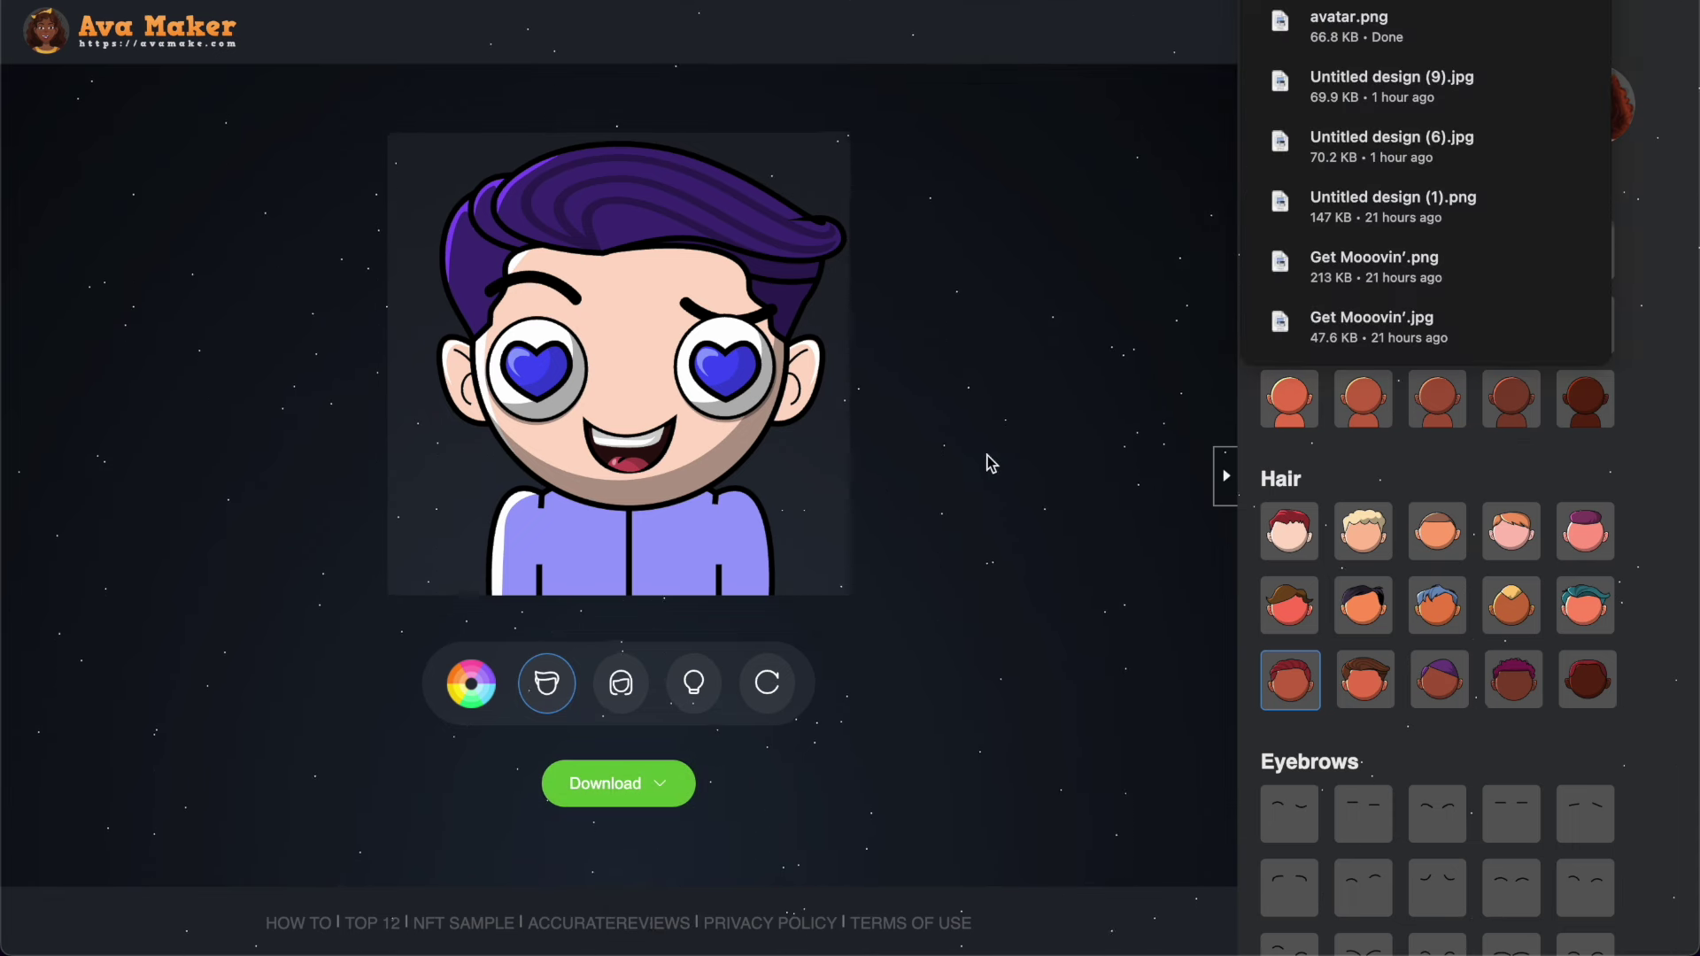
left_click(1352, 24)
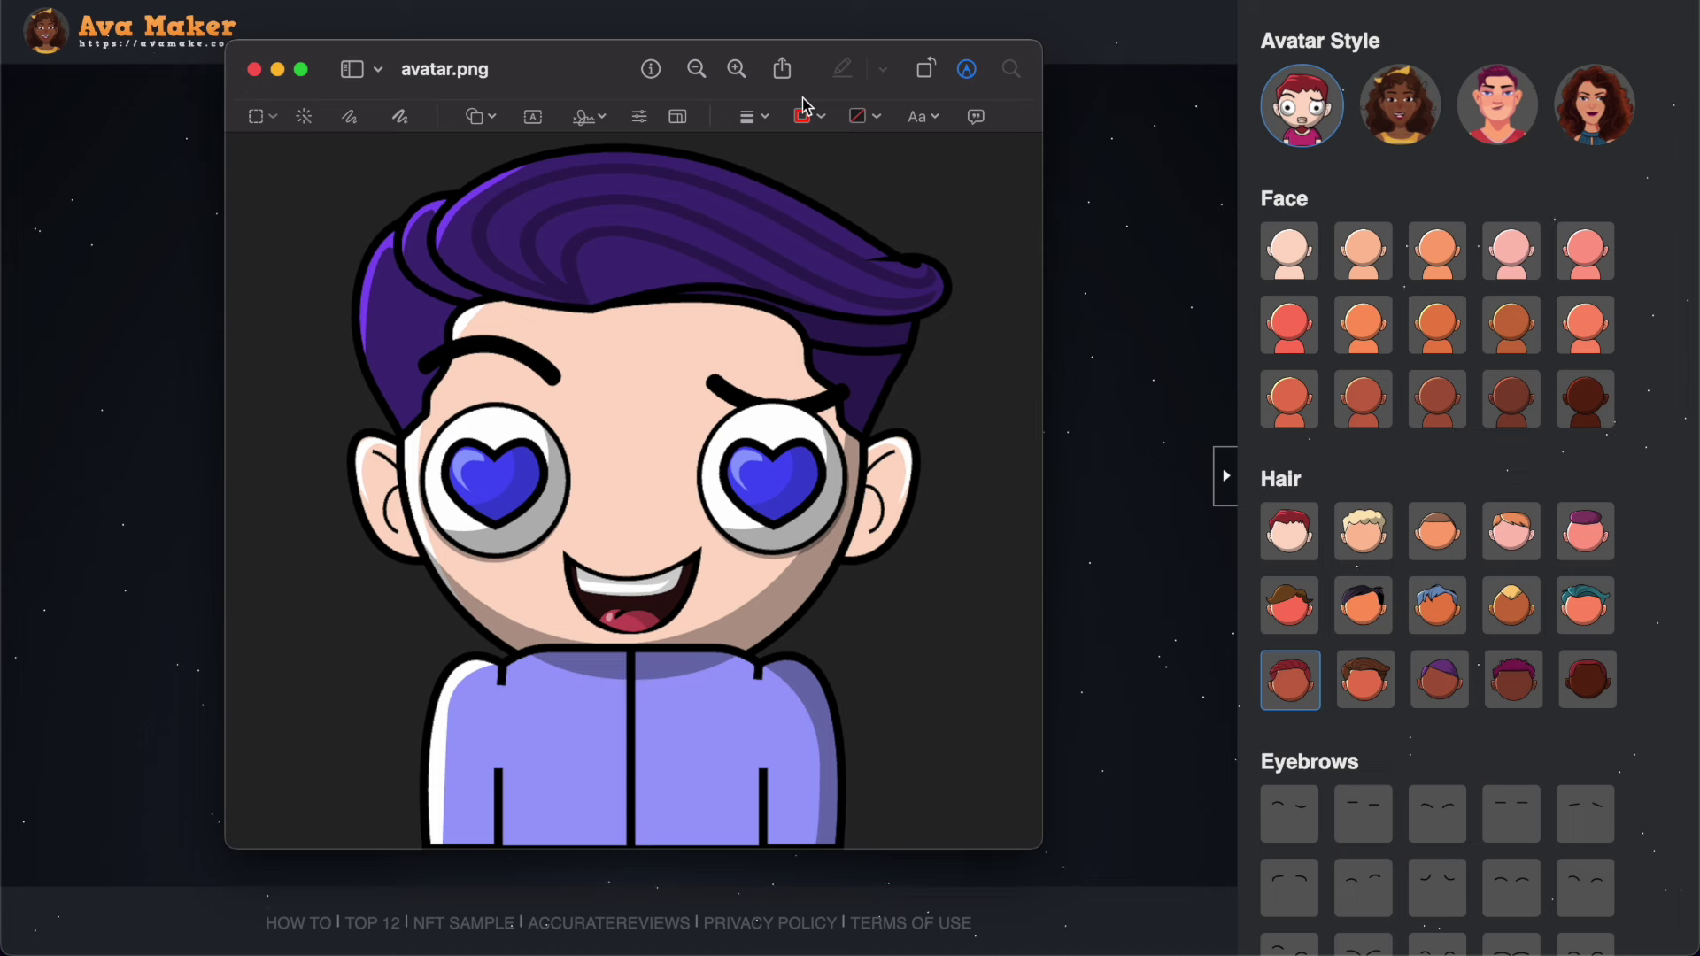
Confirm avatar.png at 800 × 800 pixels in Adjust Size, then close Preview.
left_click(678, 116)
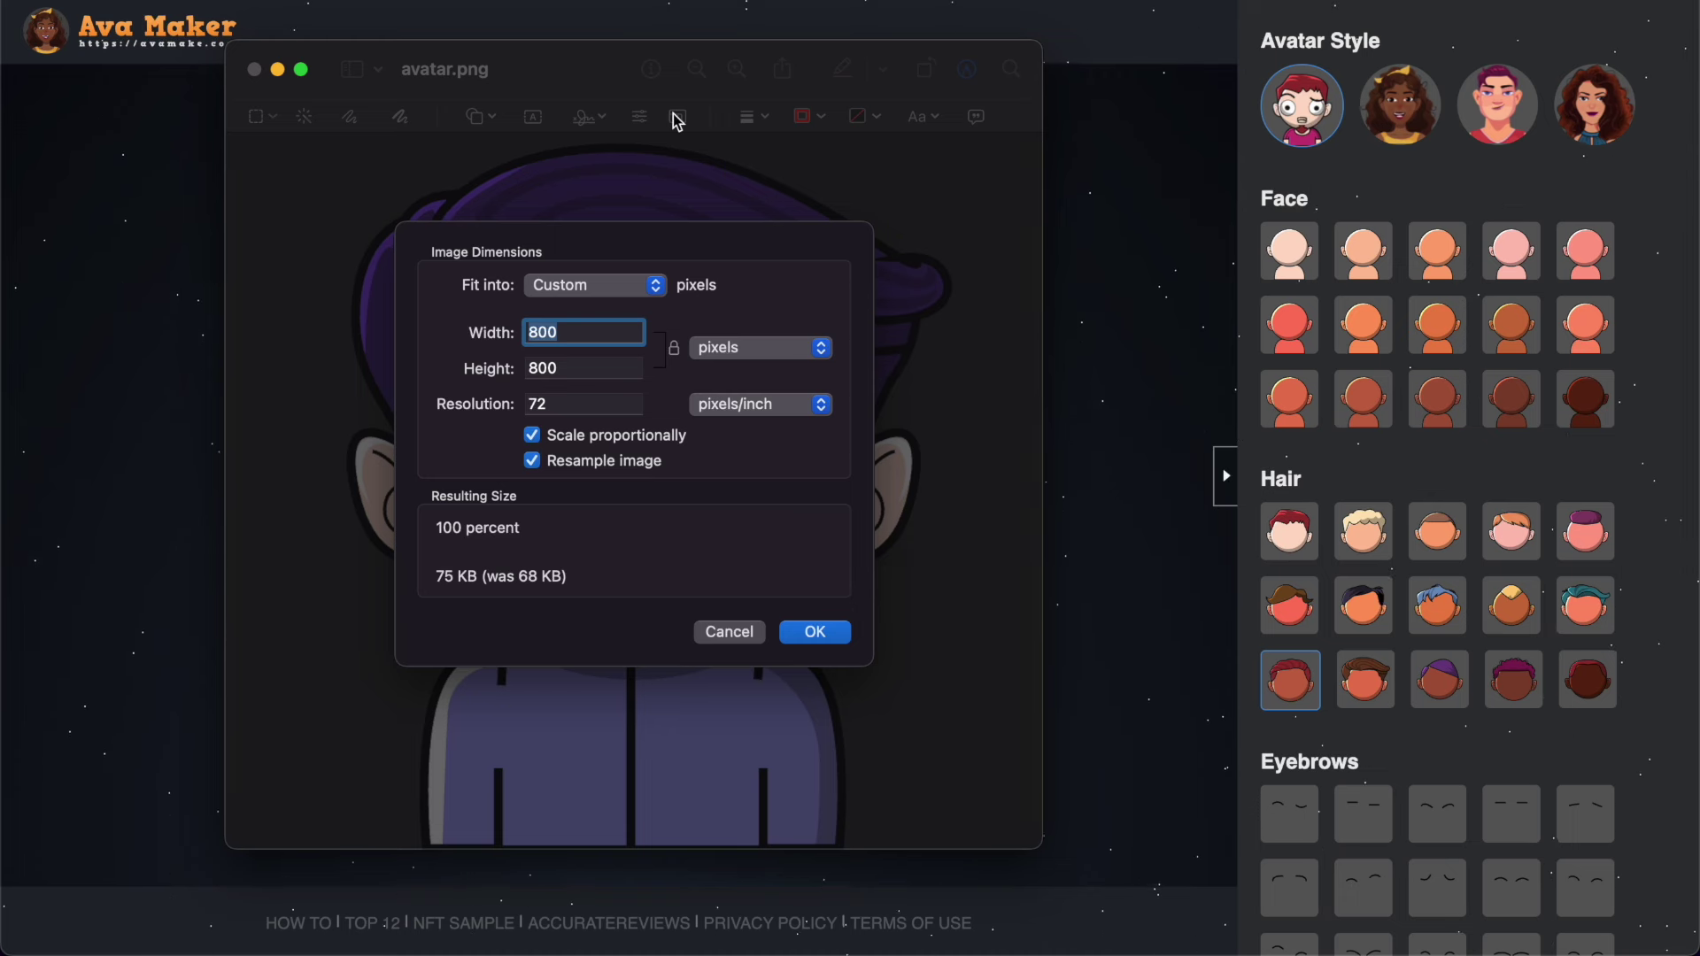
left_click(815, 633)
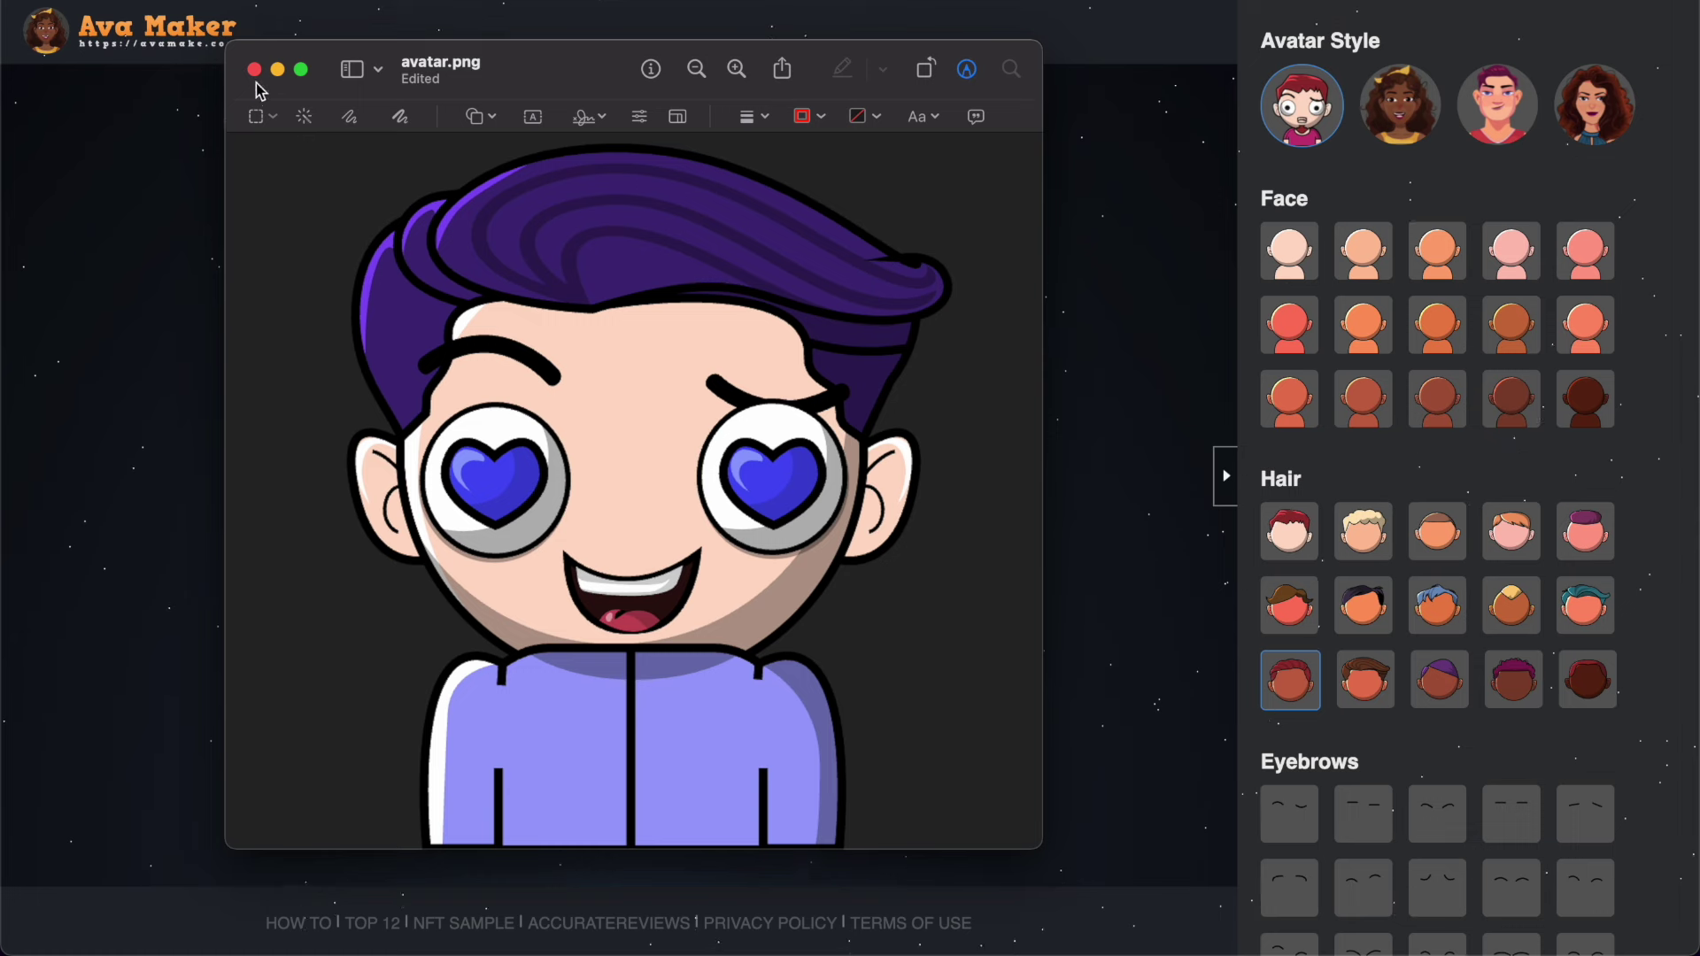
left_click(254, 70)
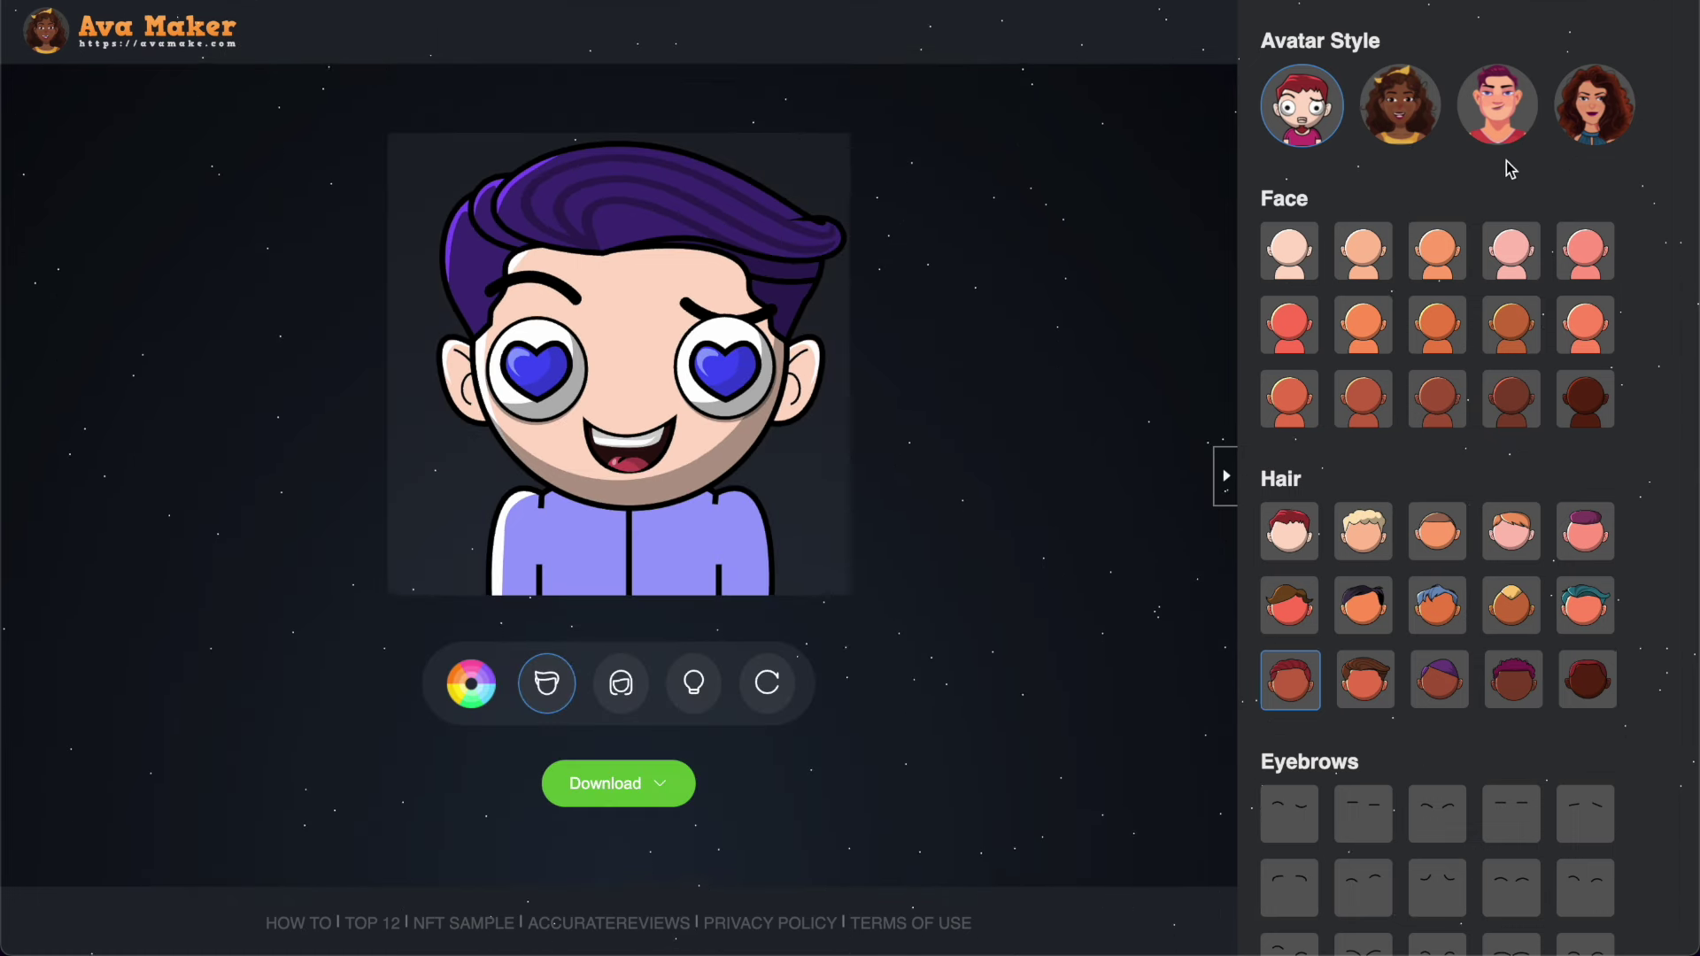
Reset the avatar, then randomize it three times until a blue-haired winking look with a moustache appears.
left_click(766, 687)
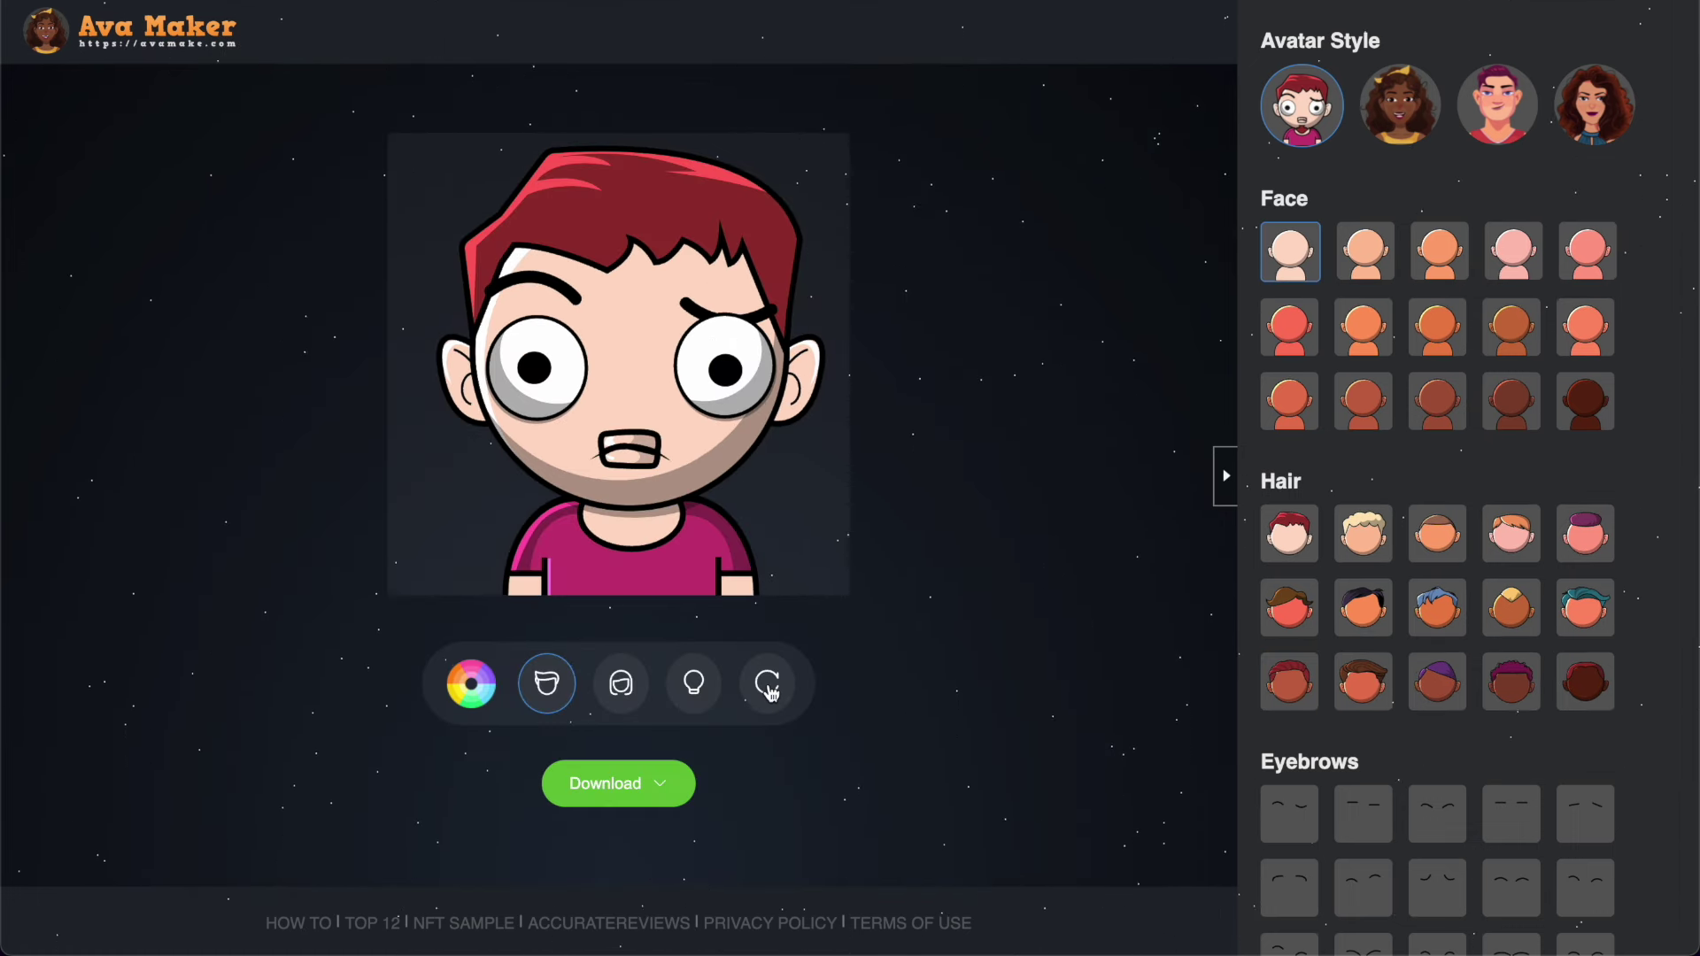
left_click(691, 695)
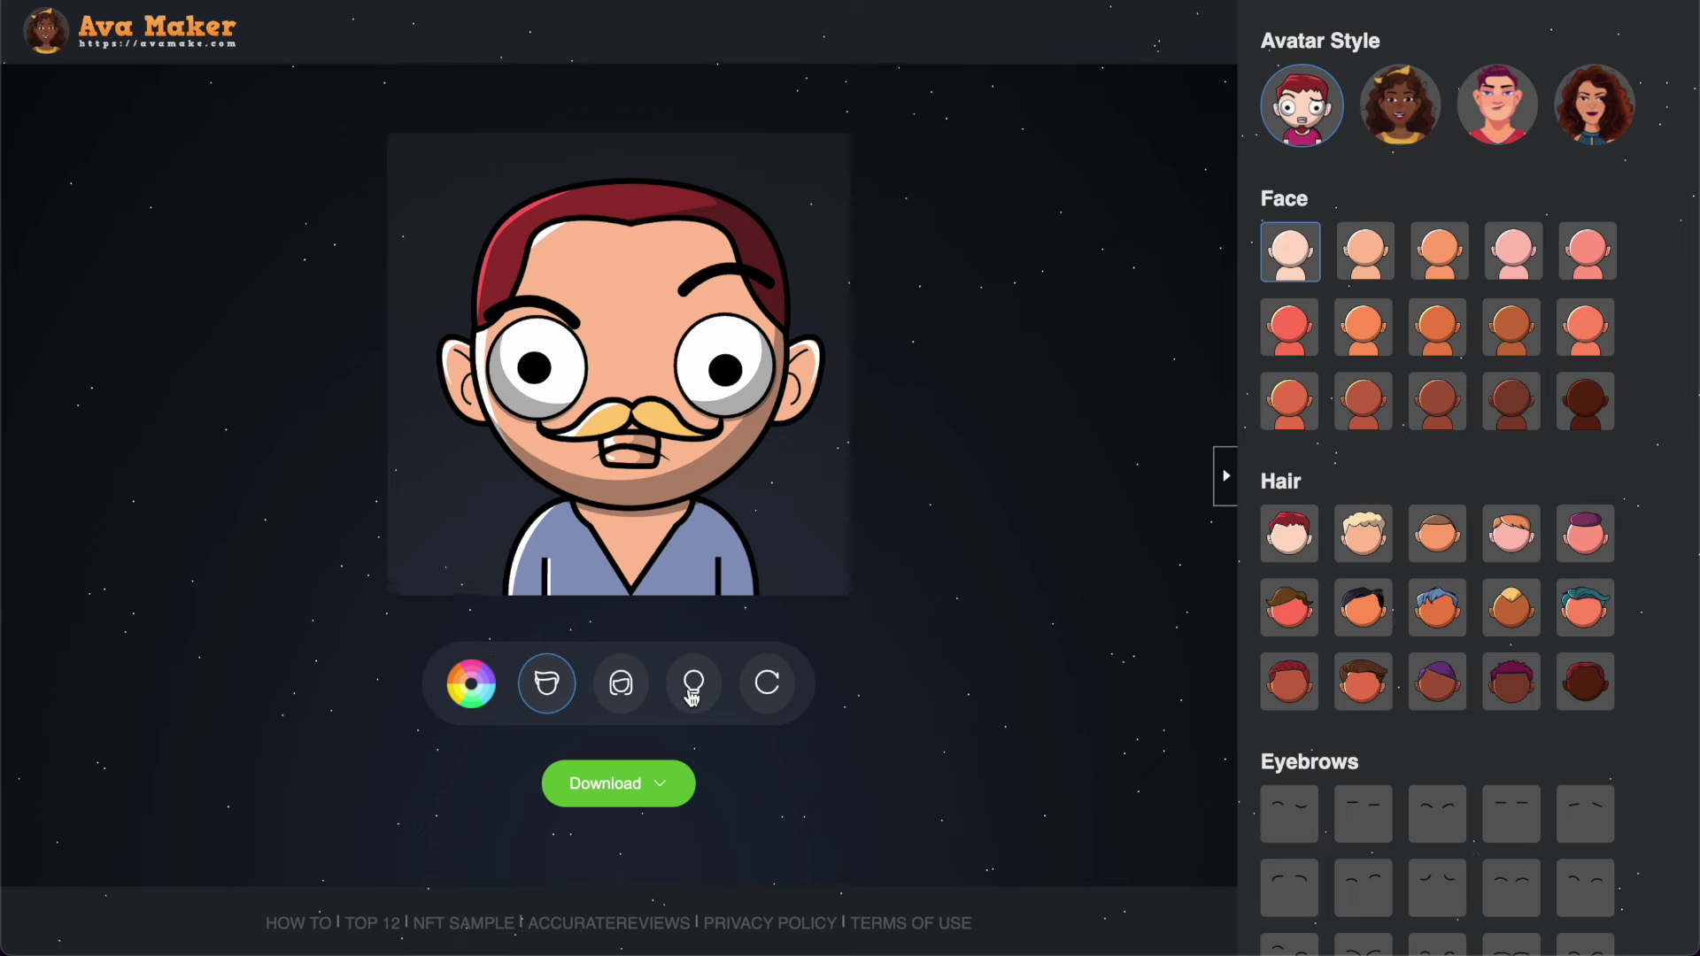
left_click(692, 696)
left_click(691, 695)
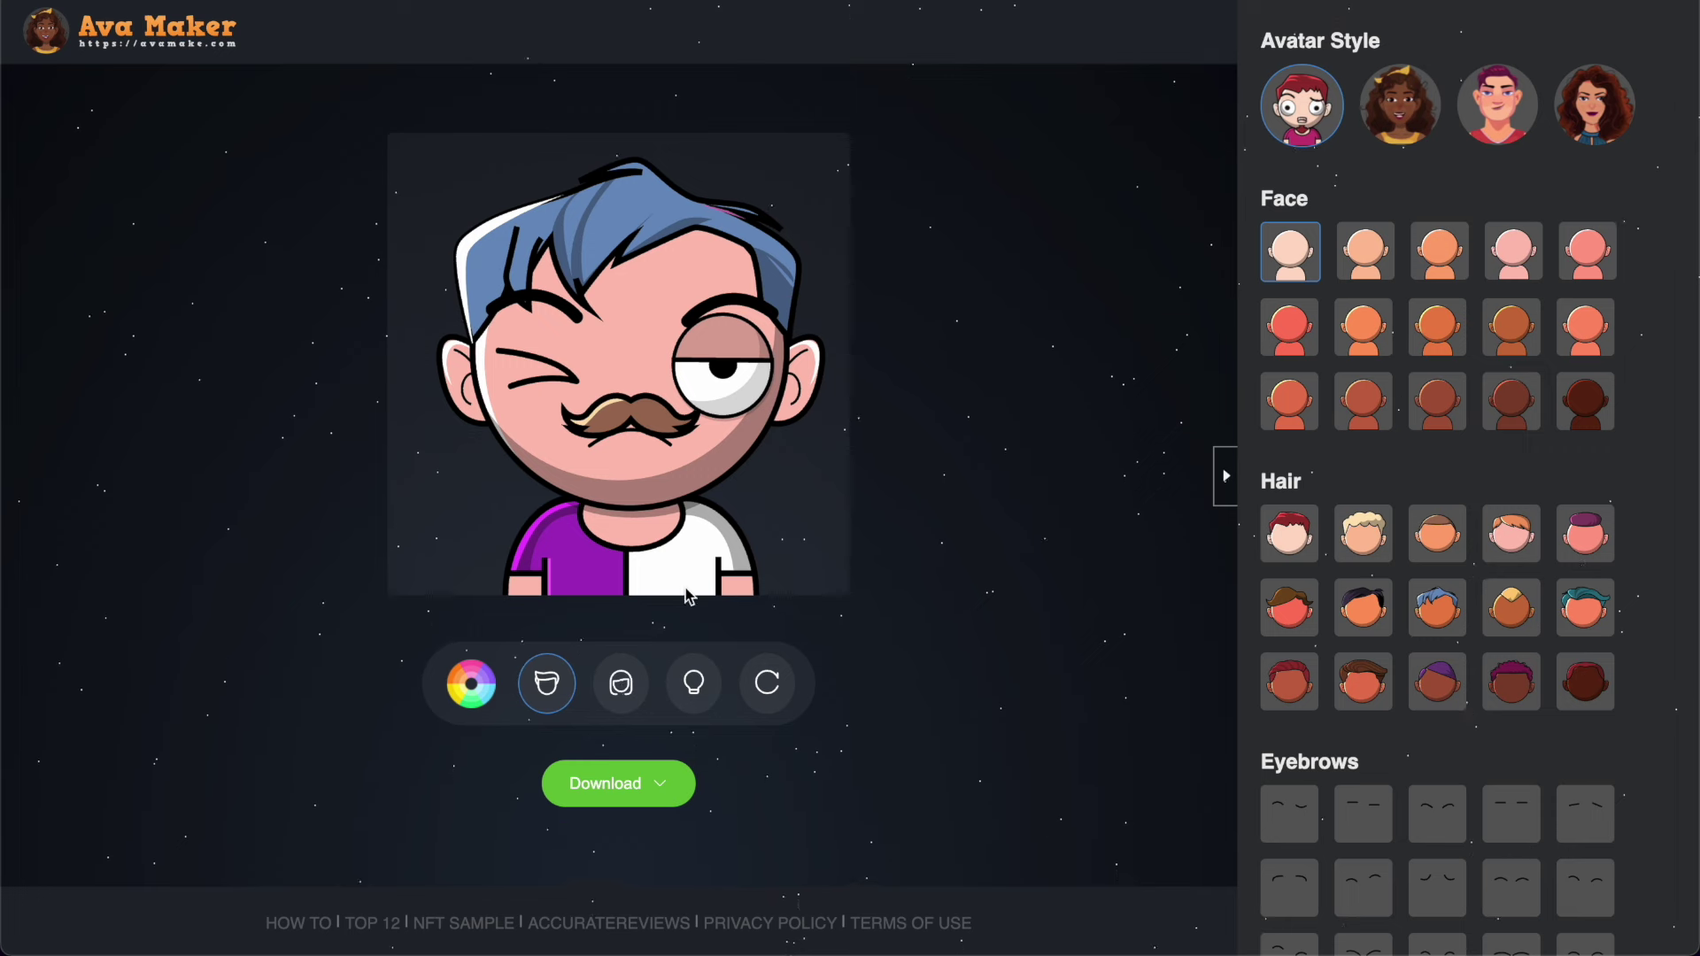
Switch to the female avatar, try several hairstyles, and settle on the magenta braids.
left_click(623, 692)
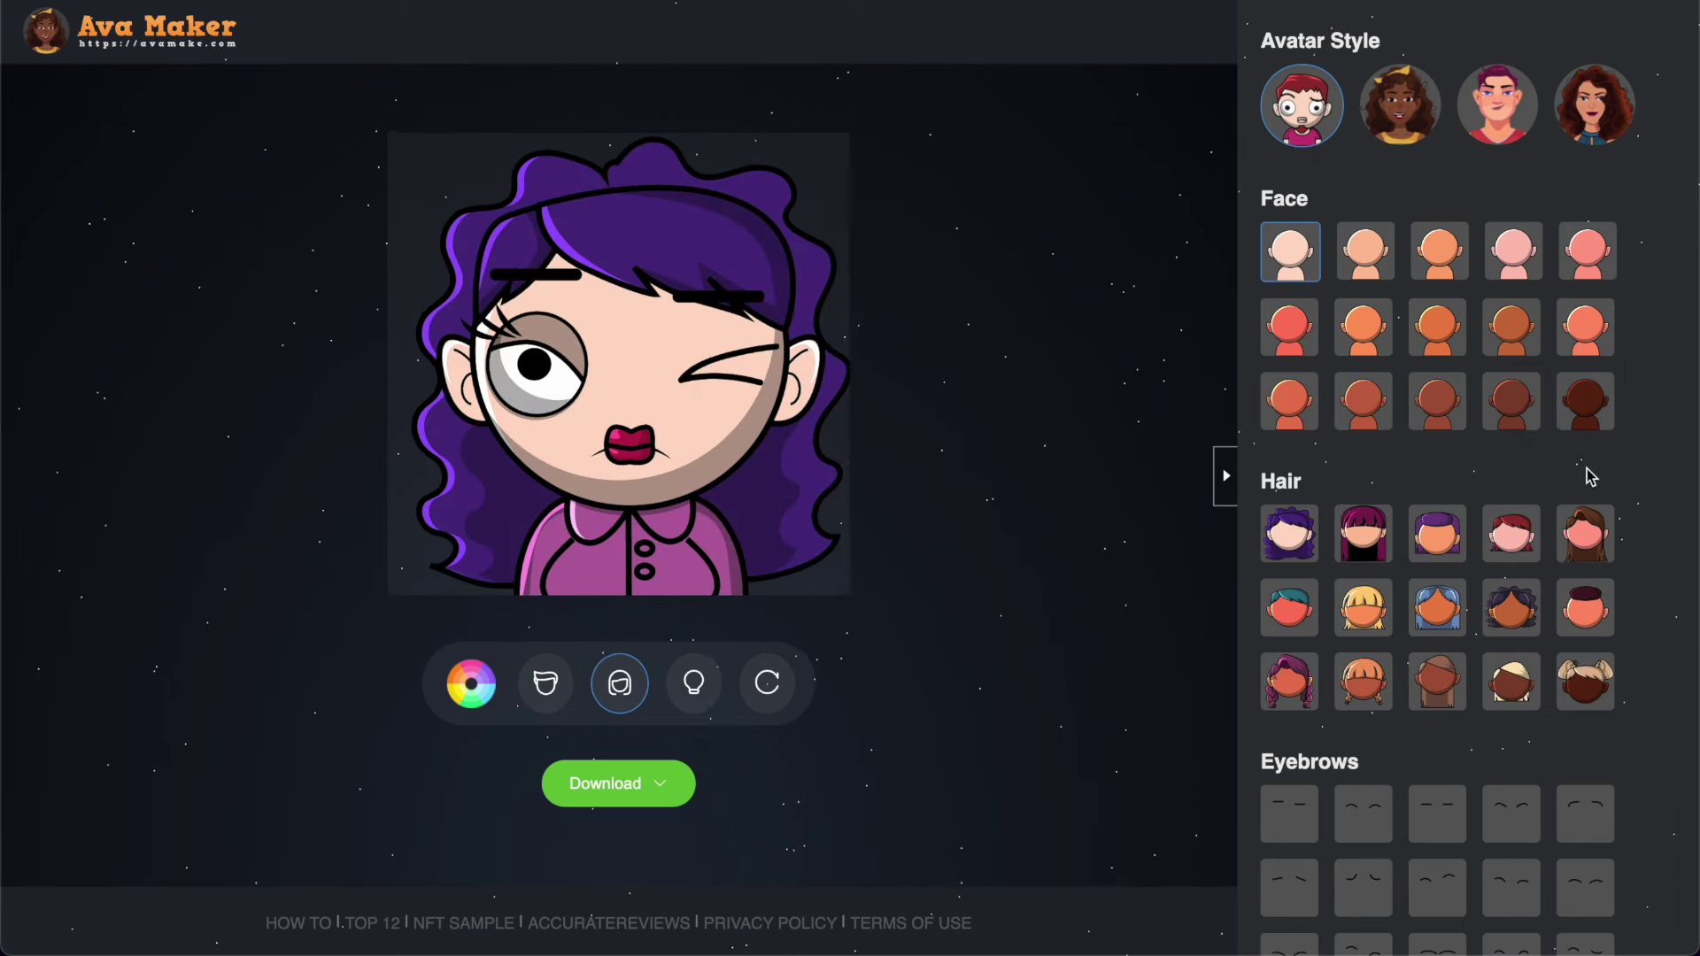
left_click(1379, 555)
left_click(1437, 533)
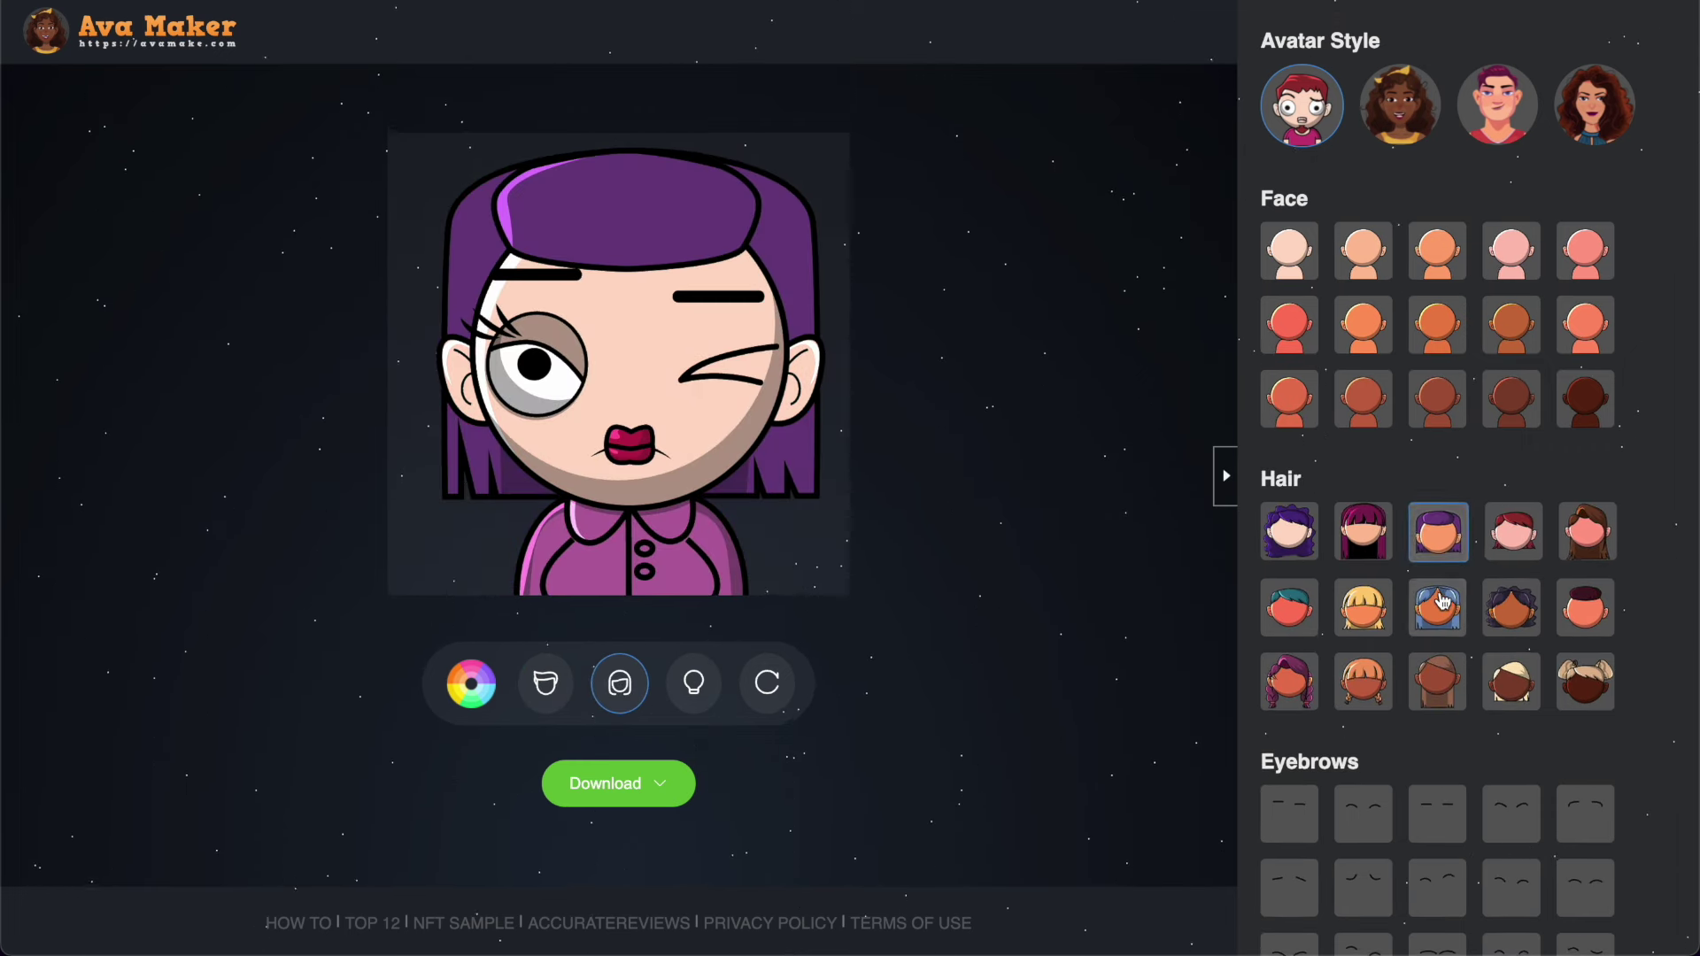
left_click(1439, 604)
left_click(1365, 625)
left_click(1364, 686)
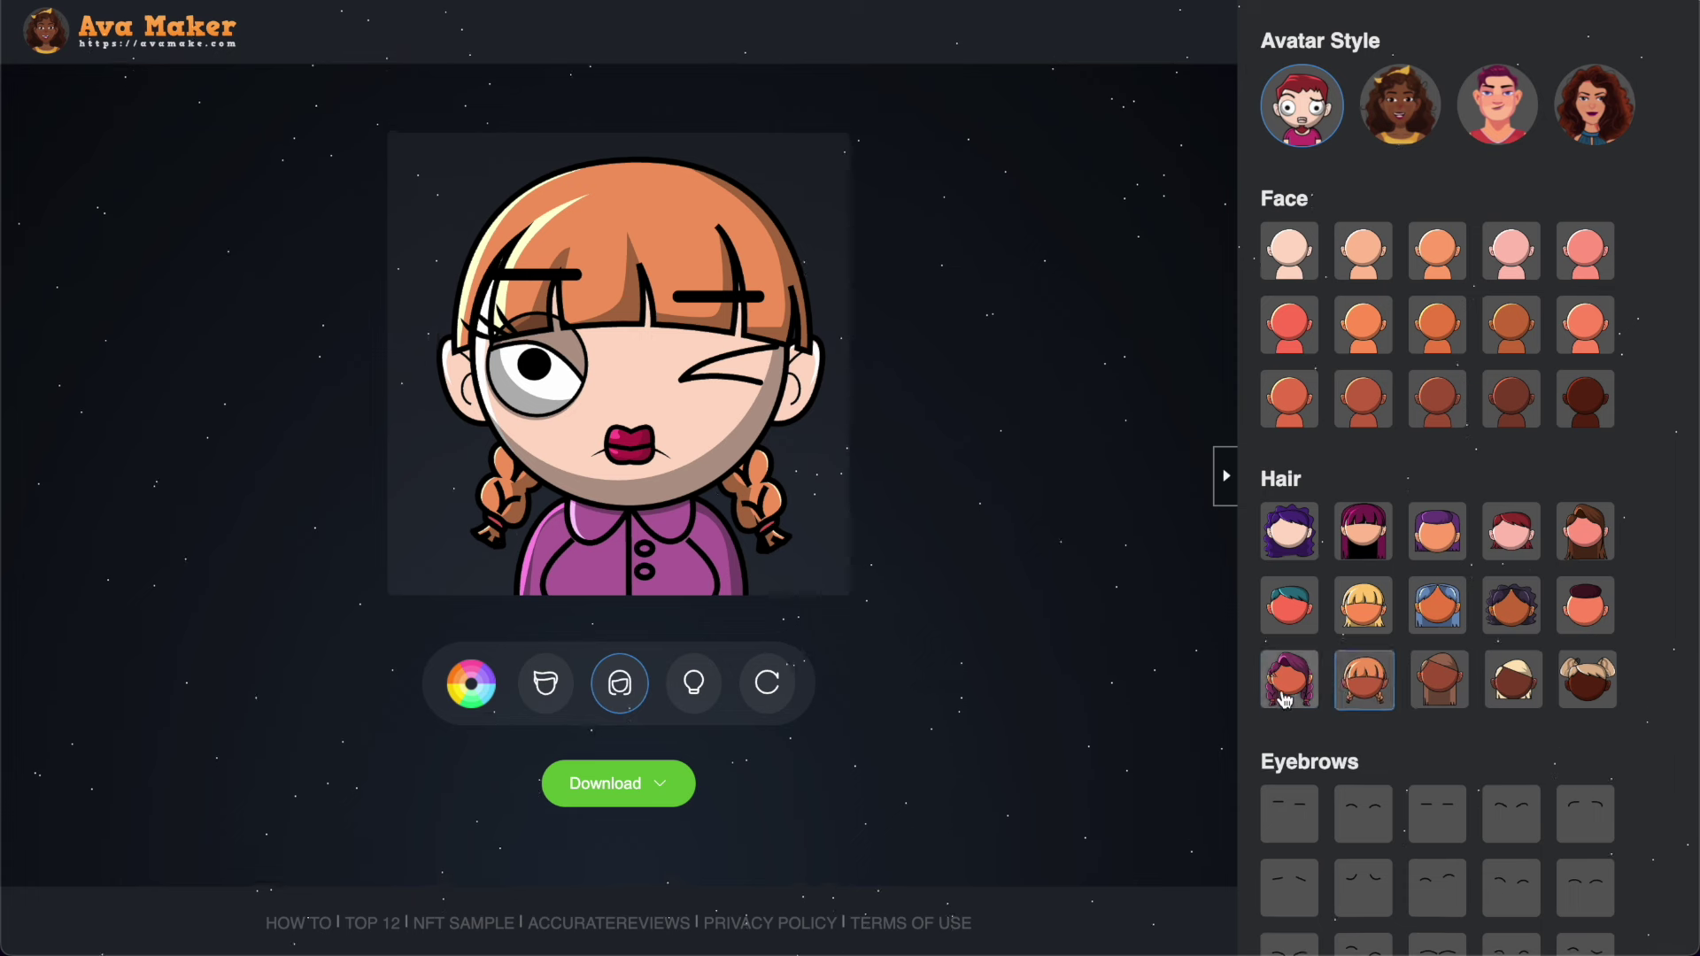
left_click(1286, 695)
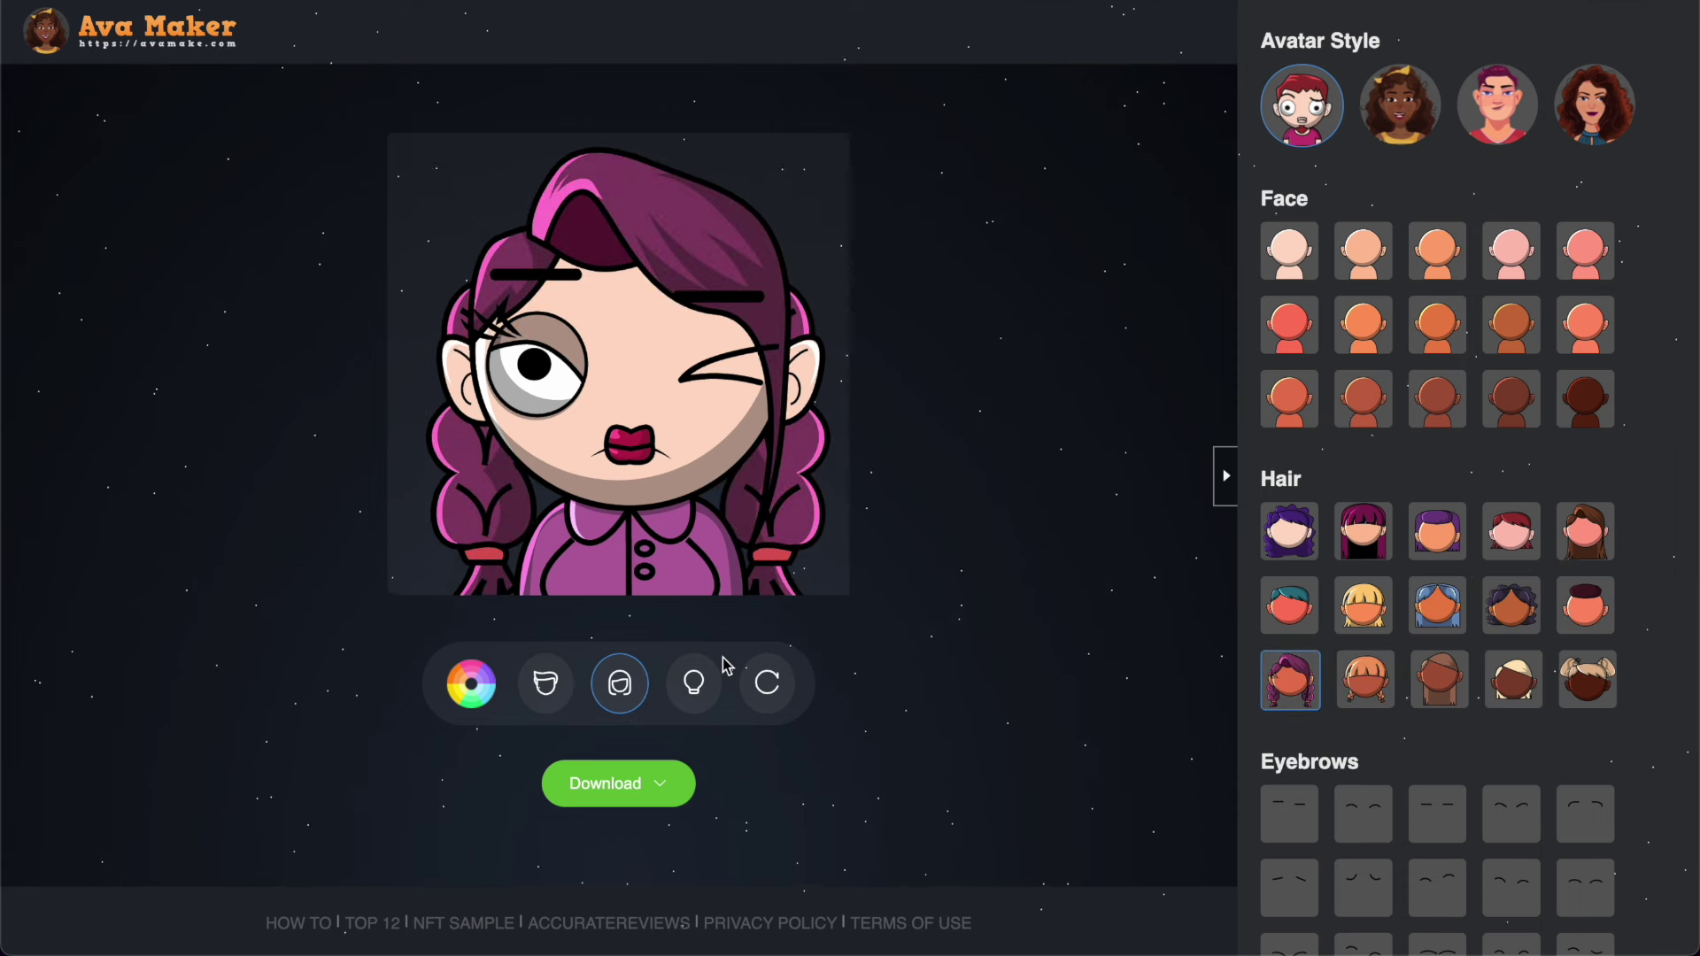
left_click(483, 700)
Recolour the braided hair a light purple shade.
left_click_drag(469, 770, 425, 720)
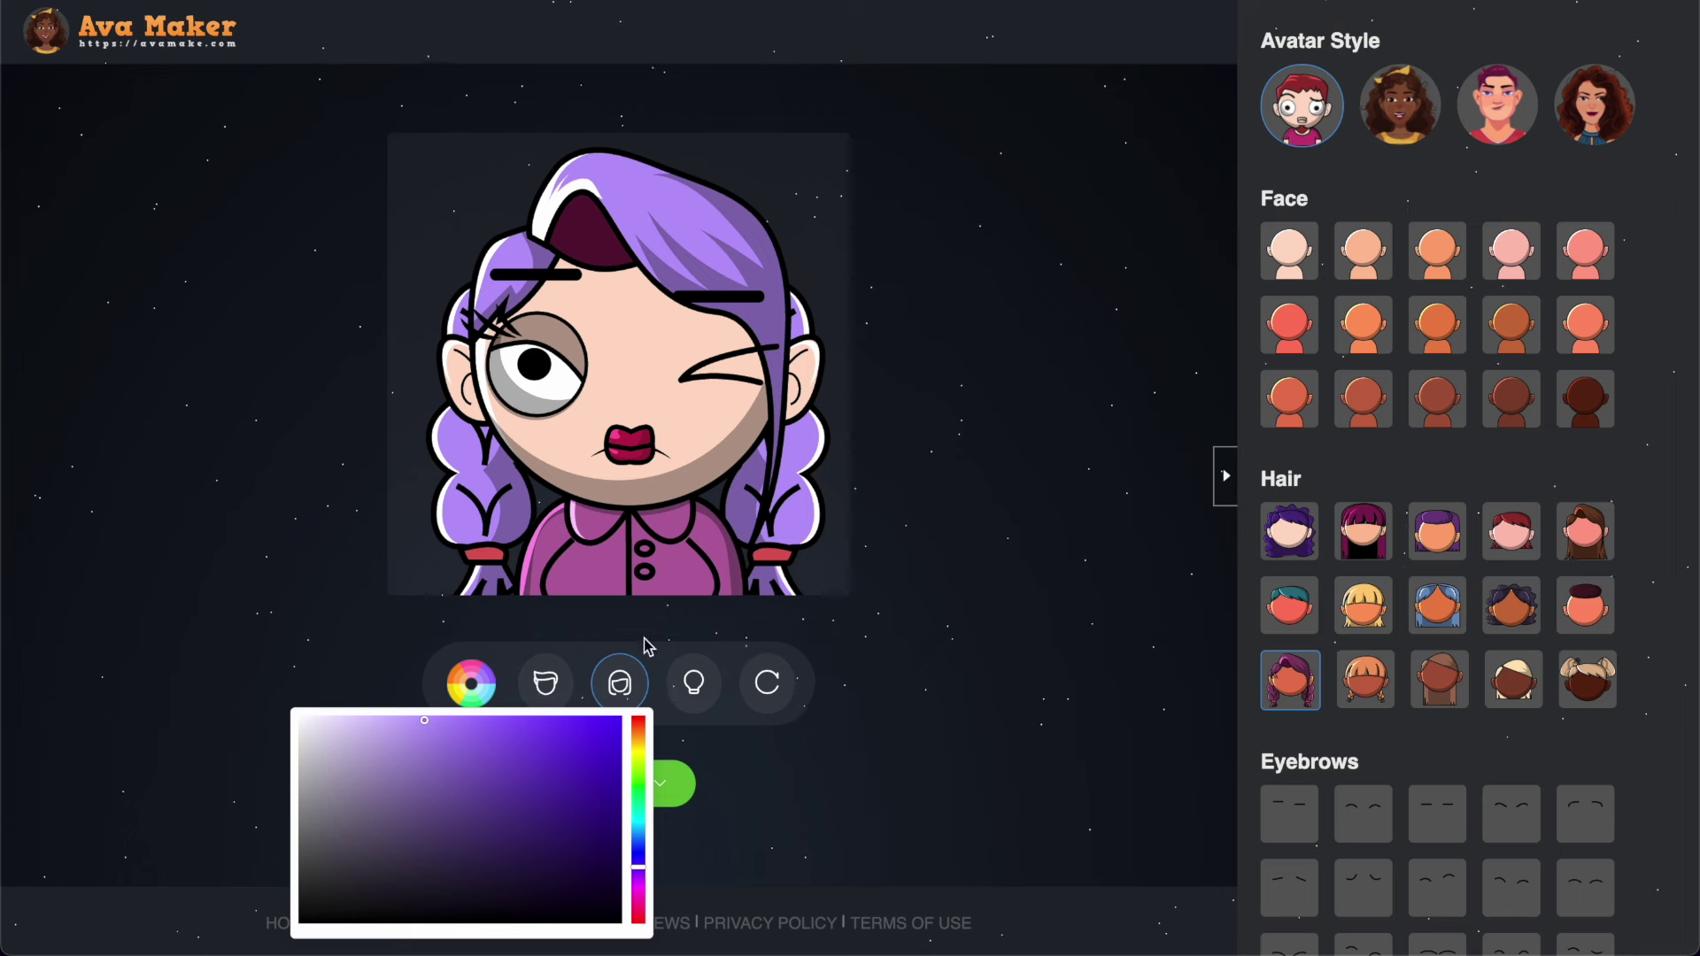
mouse_move(483, 828)
left_mouse_down()
mouse_move(478, 759)
mouse_move(443, 735)
left_mouse_up()
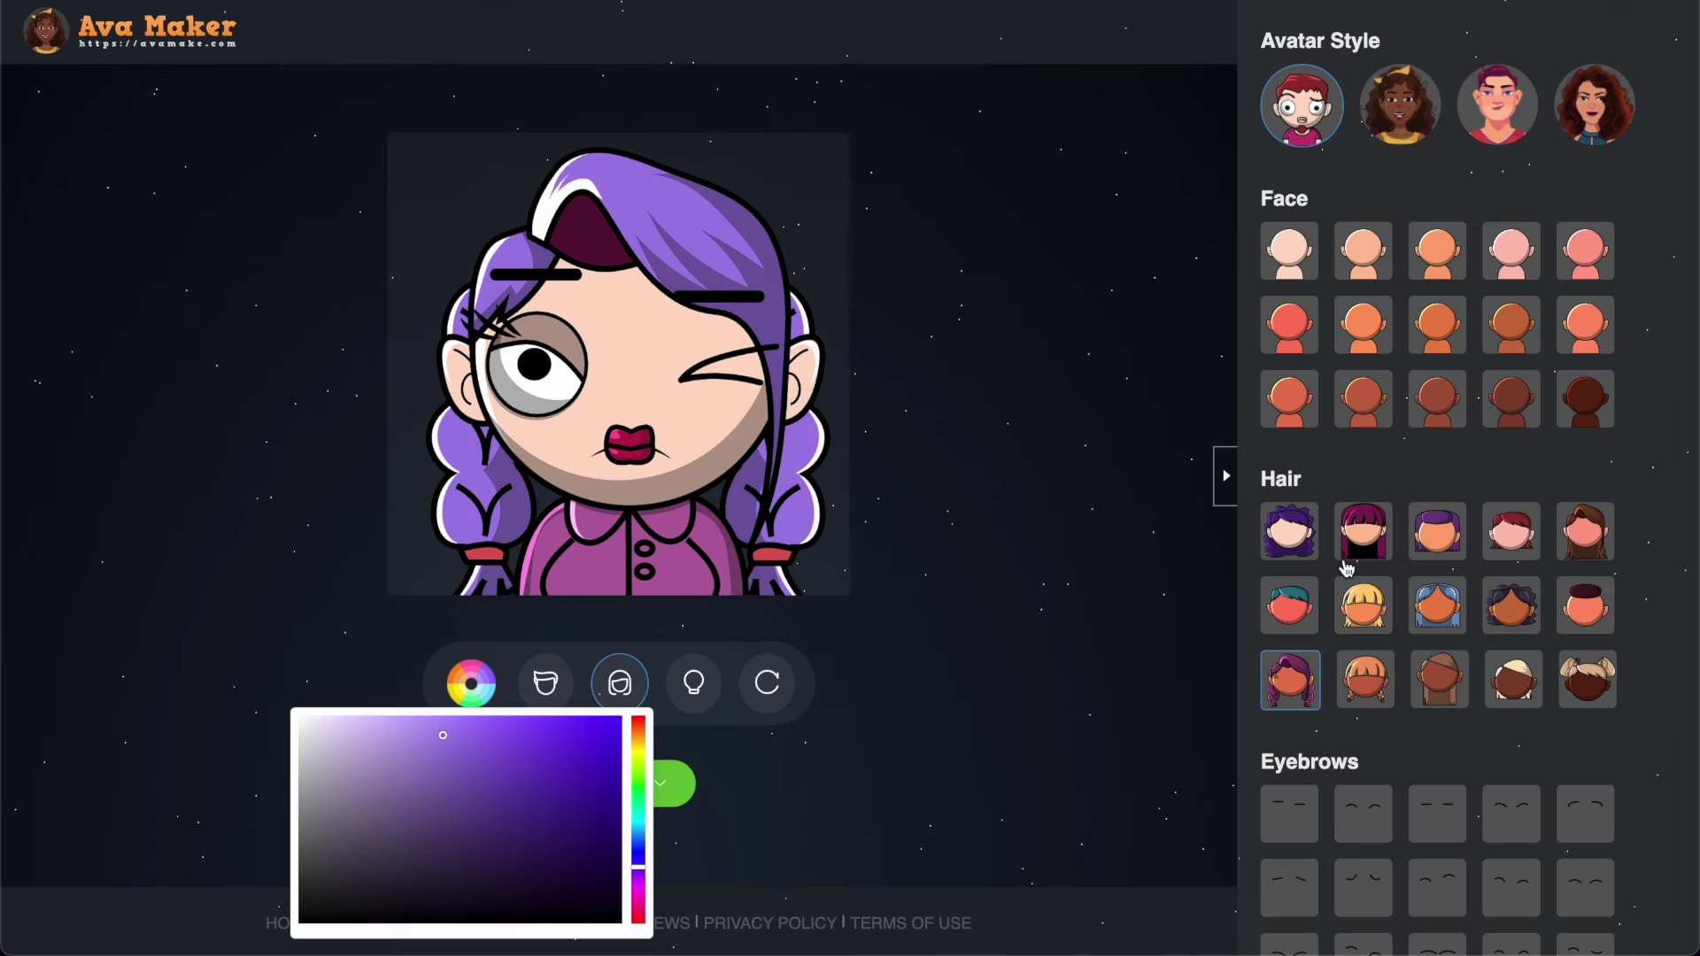
scroll(1373, 683, "down", 10)
Dress the avatar in the red shirt and recolour it bright green.
left_click(1369, 704)
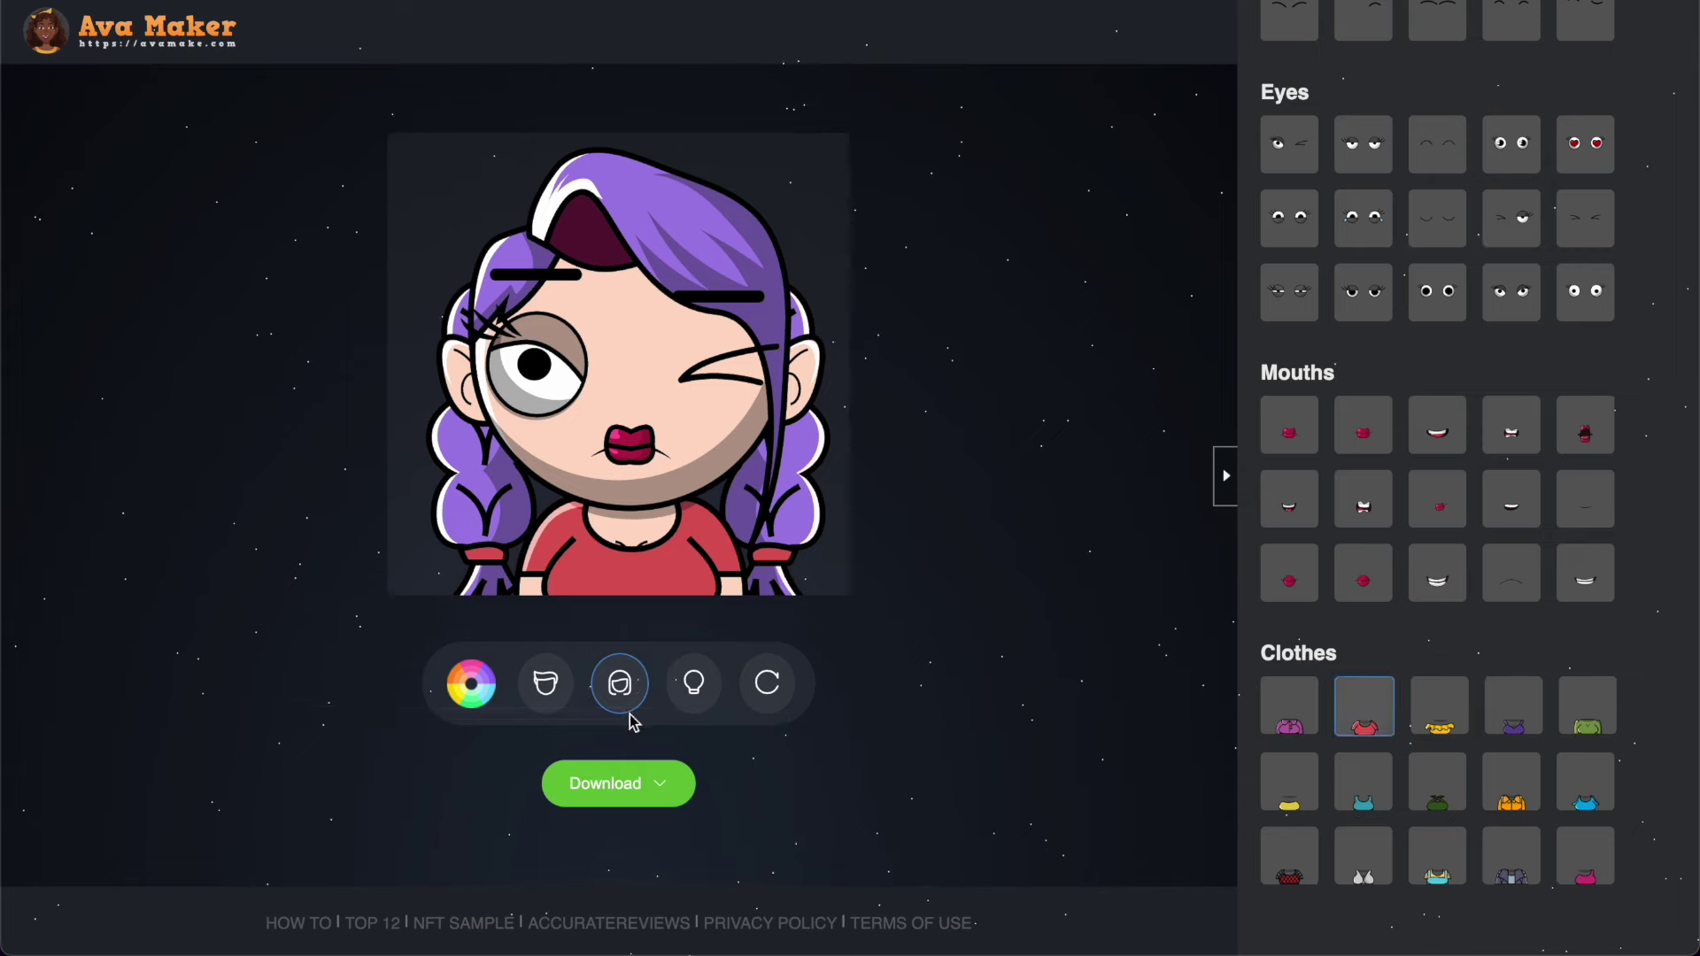
left_click(471, 684)
mouse_move(532, 763)
left_mouse_down()
mouse_move(580, 787)
mouse_move(482, 774)
mouse_move(386, 731)
mouse_move(607, 831)
mouse_move(505, 808)
mouse_move(497, 868)
mouse_move(469, 785)
mouse_move(601, 864)
left_mouse_up()
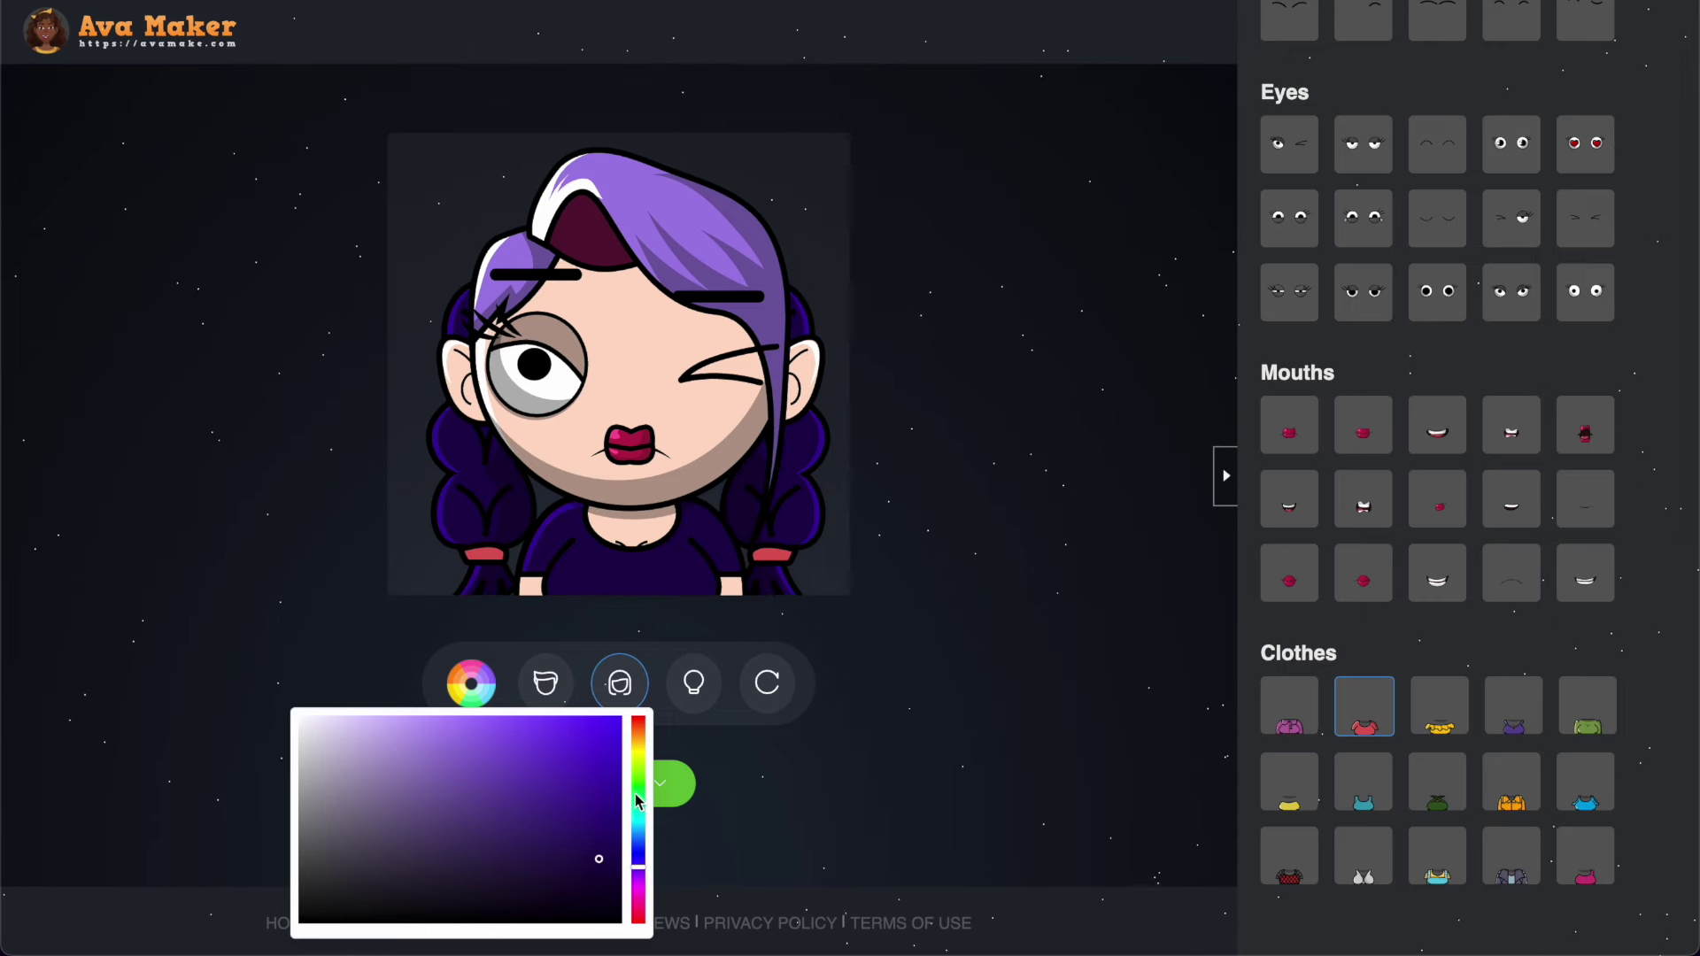
left_click_drag(636, 800, 638, 791)
left_click_drag(513, 770, 505, 753)
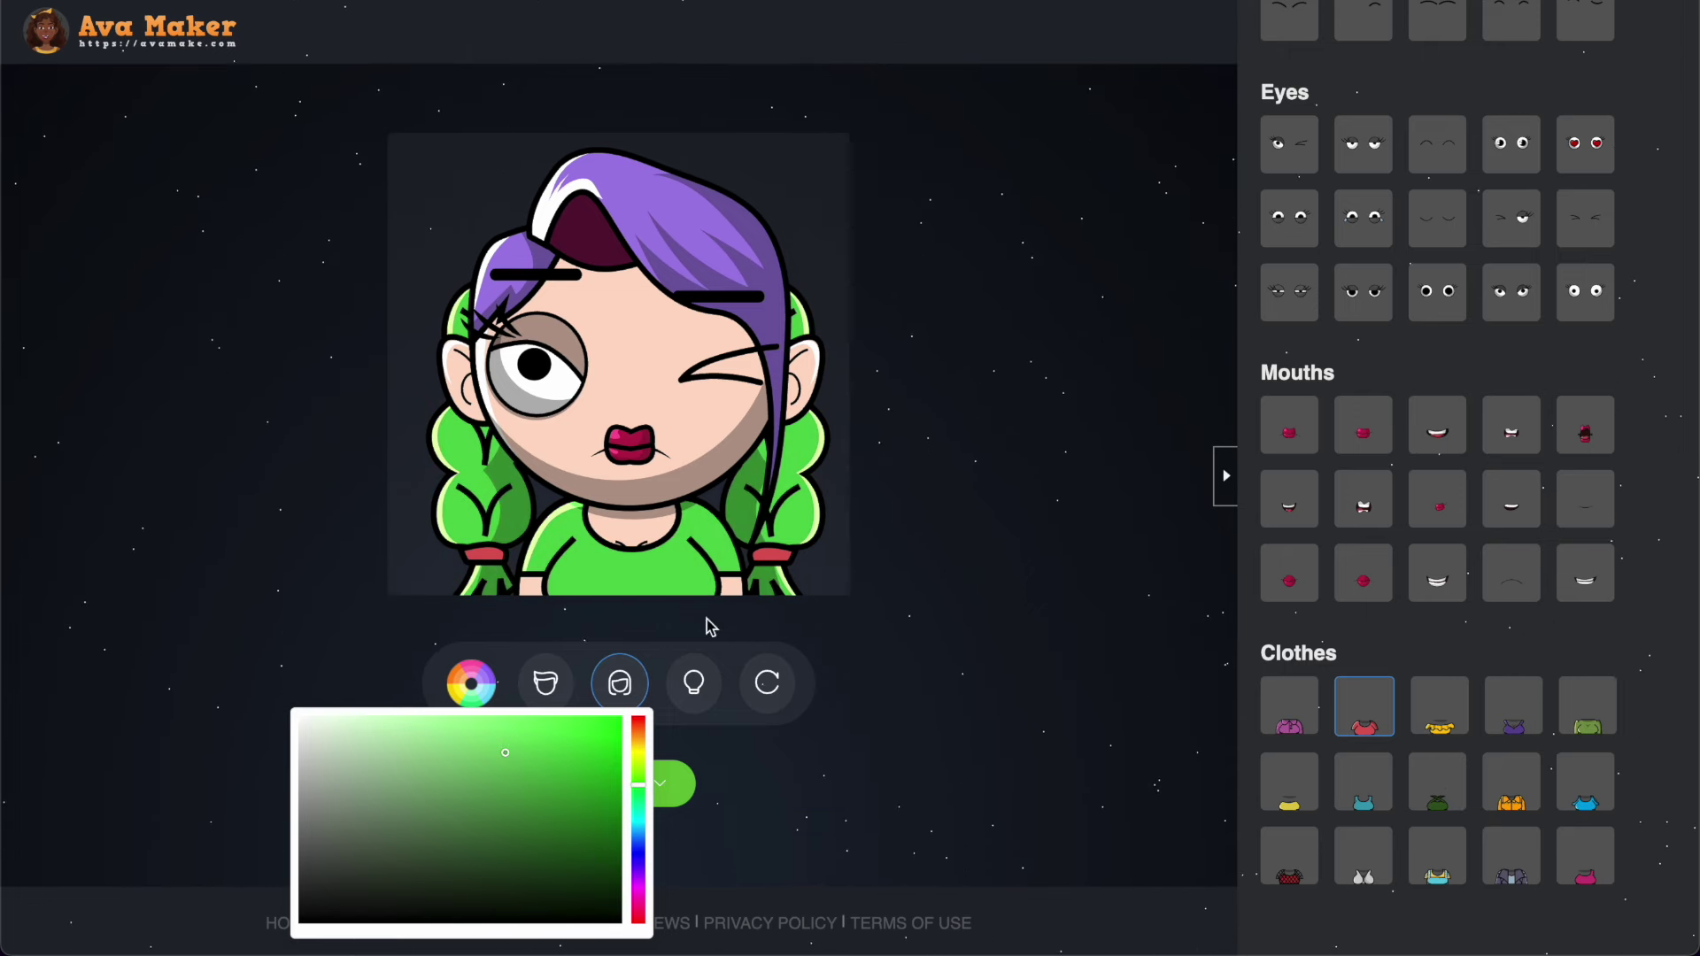
scroll(1384, 620, "up", 9)
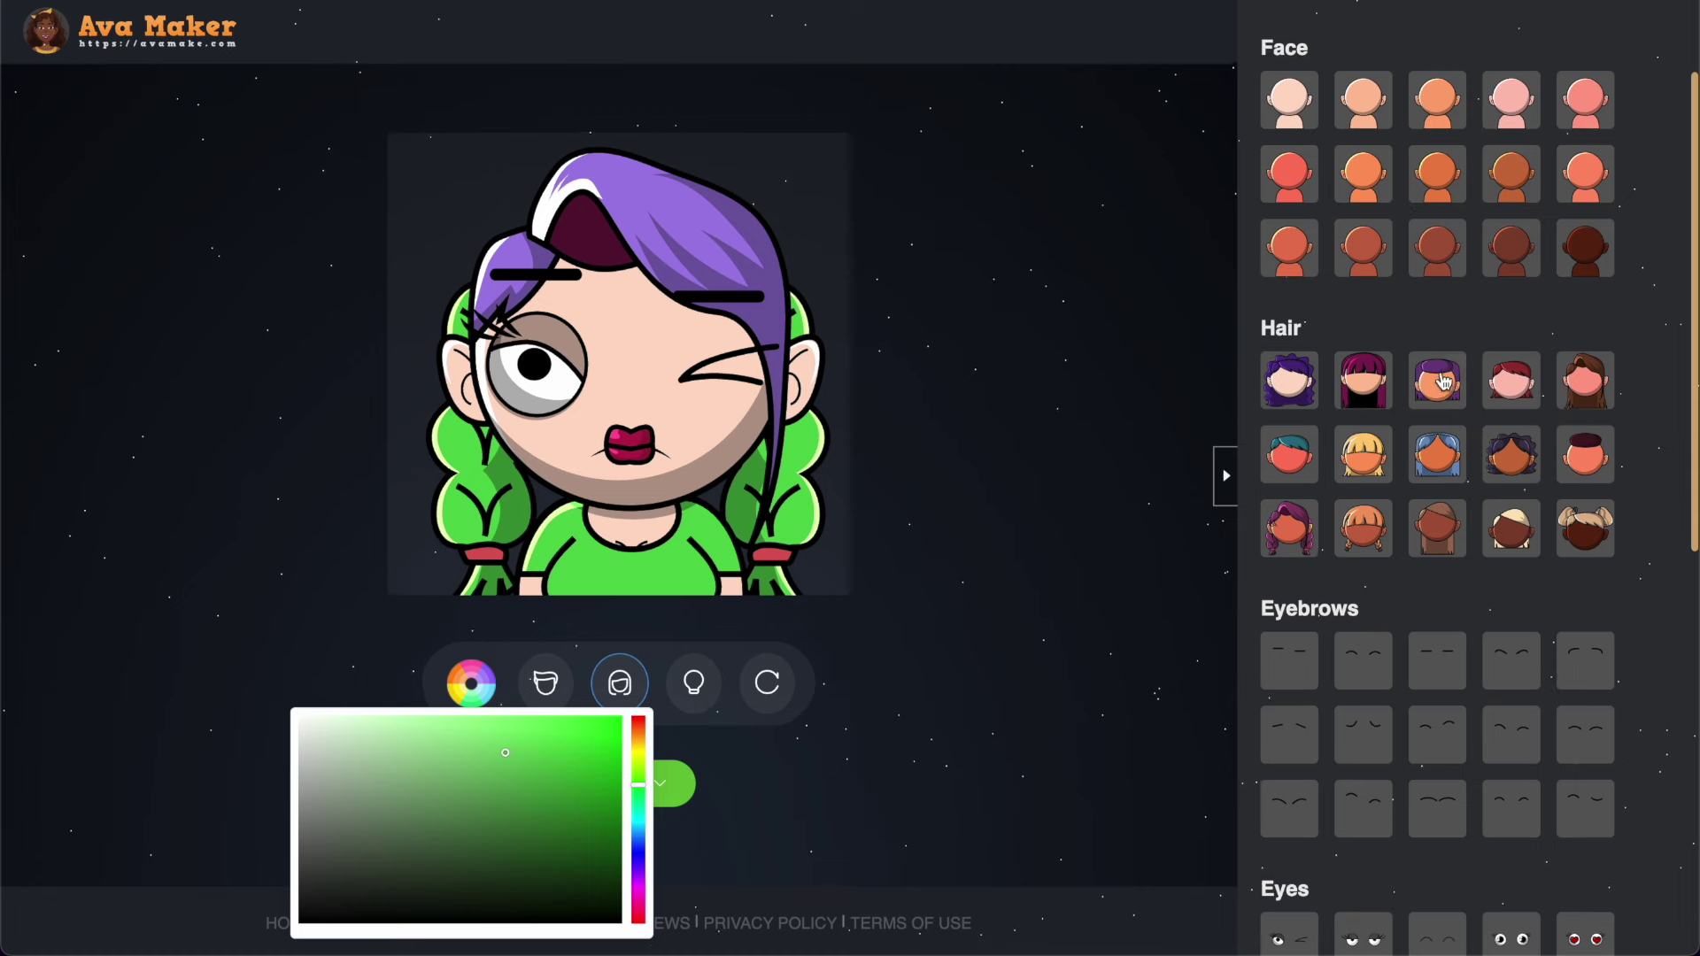
Reselect the braided hair and recolour it blue.
left_click(1286, 533)
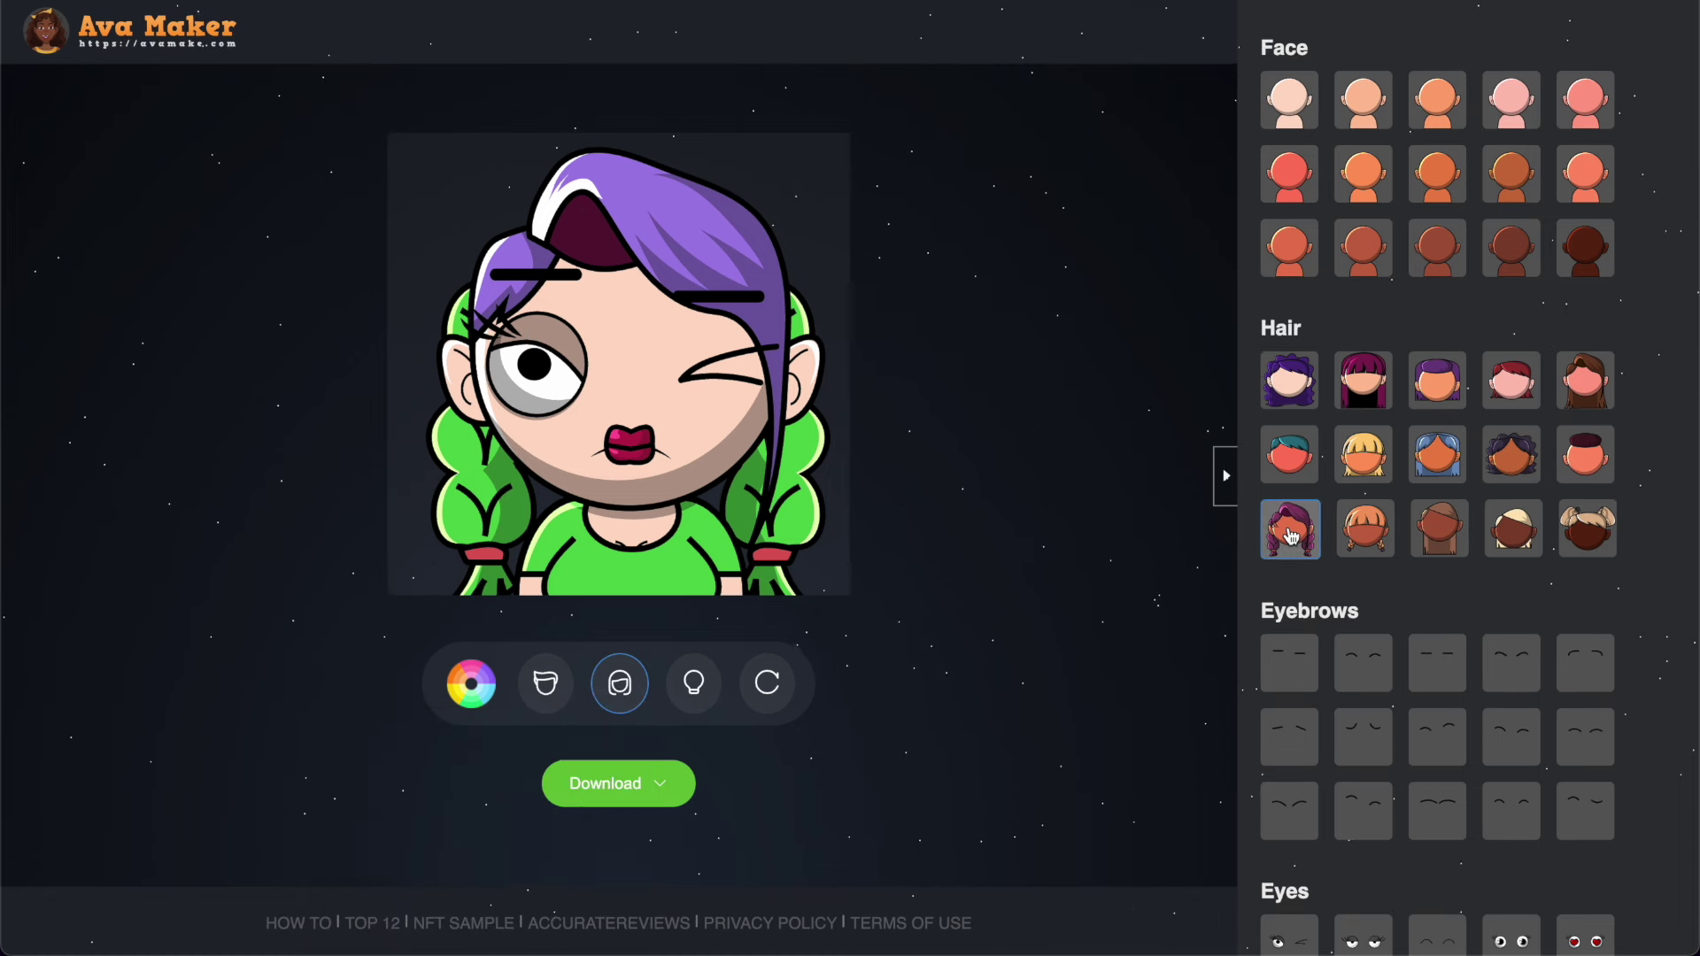
left_click(475, 704)
left_click(548, 806)
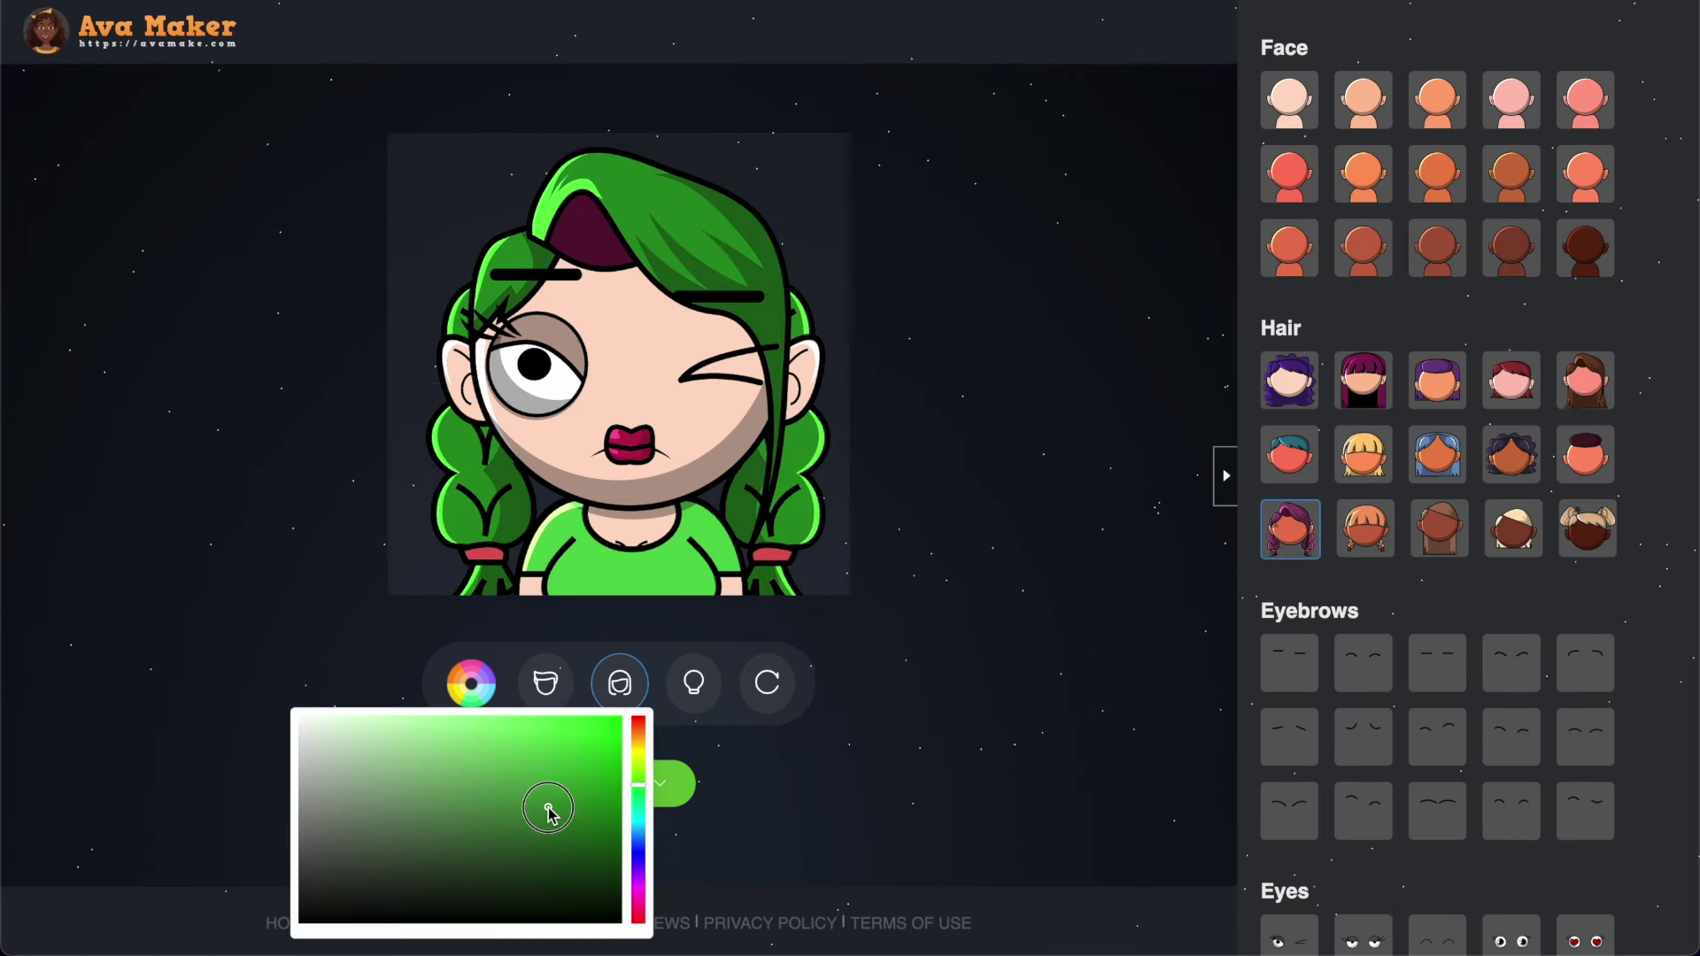
left_click_drag(643, 797, 639, 847)
left_click_drag(508, 789, 561, 794)
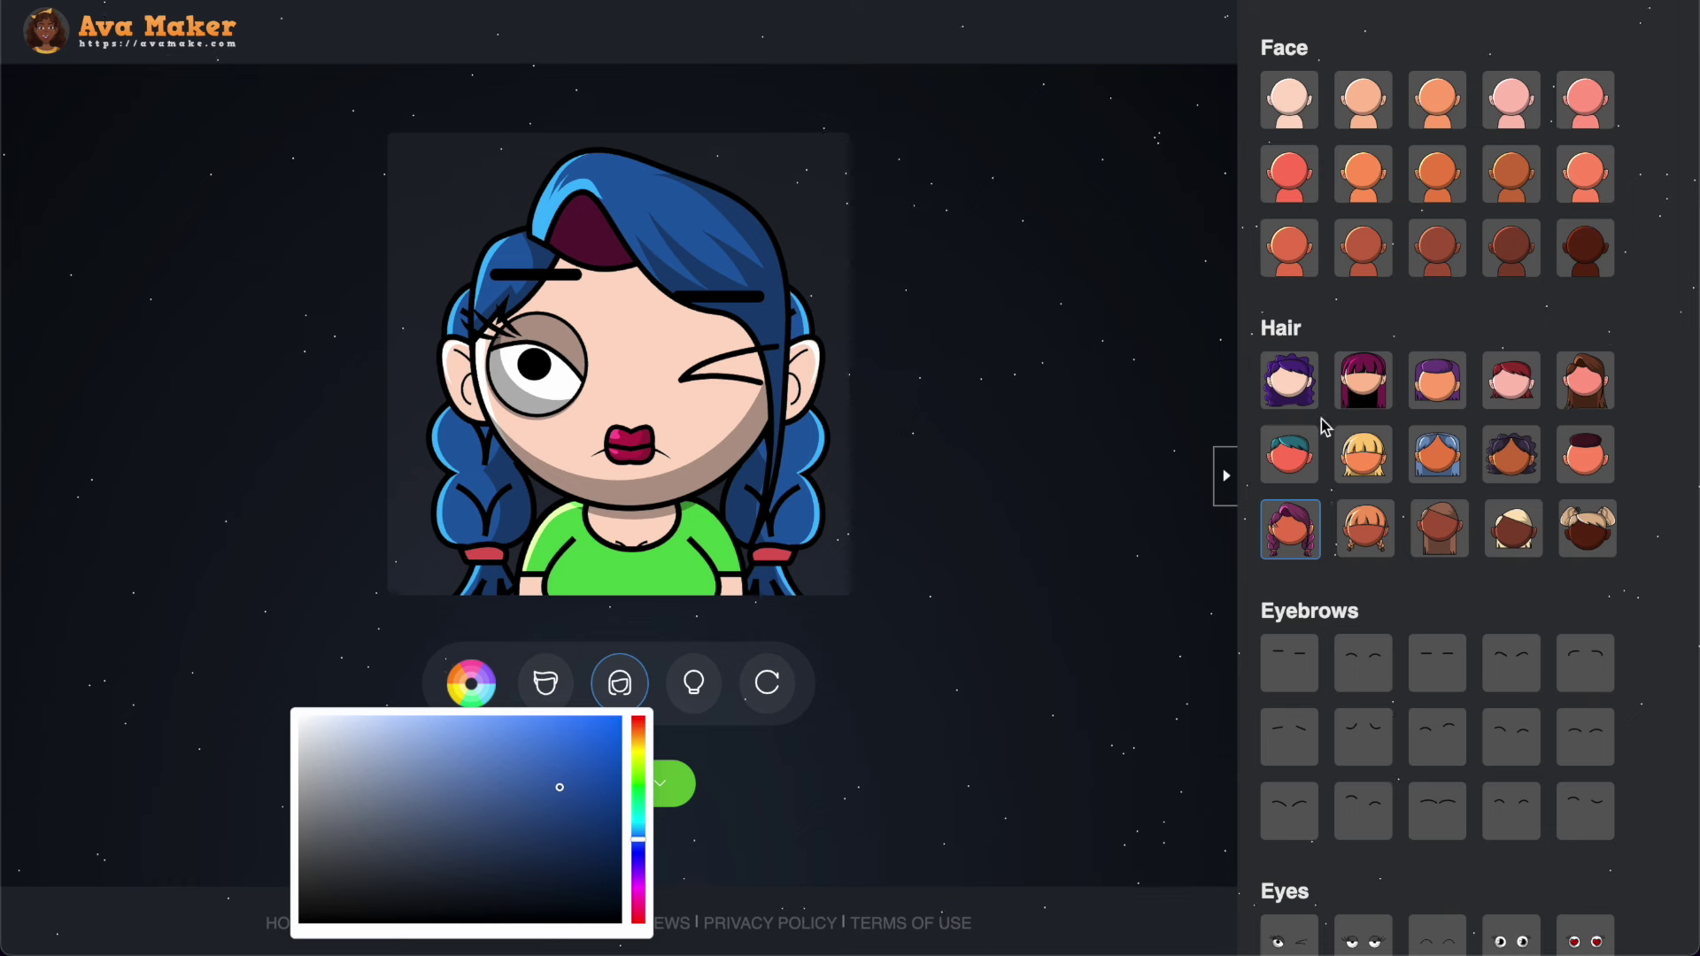
scroll(1398, 465, "up", 2)
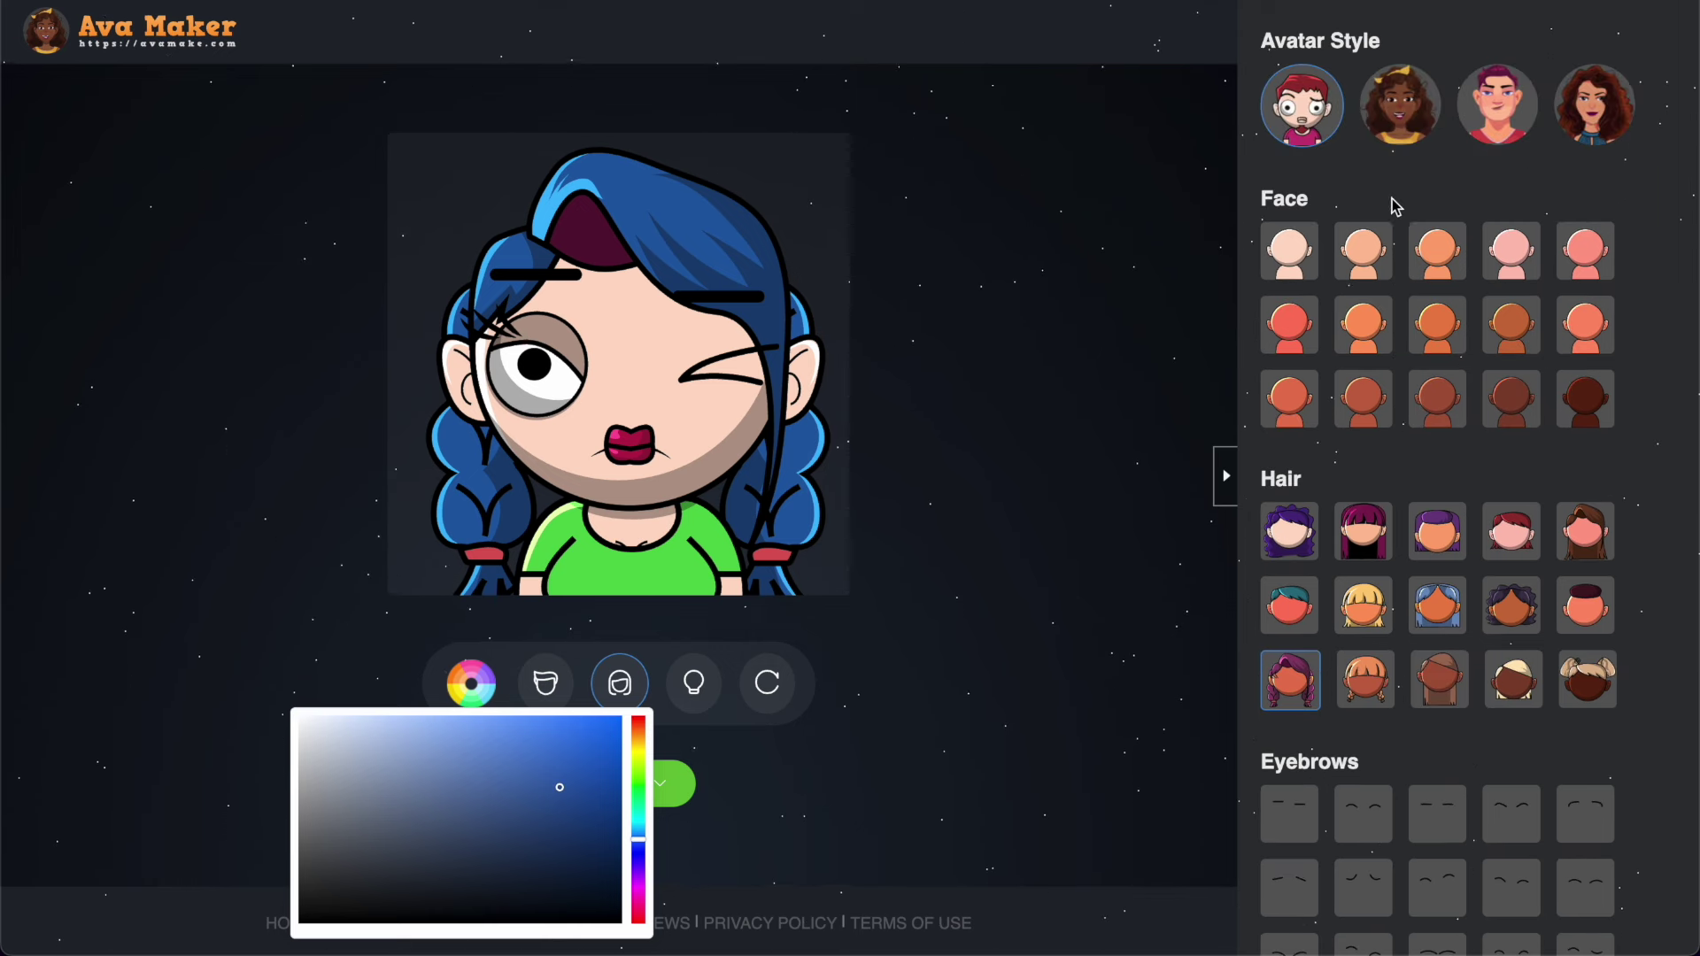
Compare skin tones from pink and peach to the darkest brown, returning to dark brown.
left_click(1443, 272)
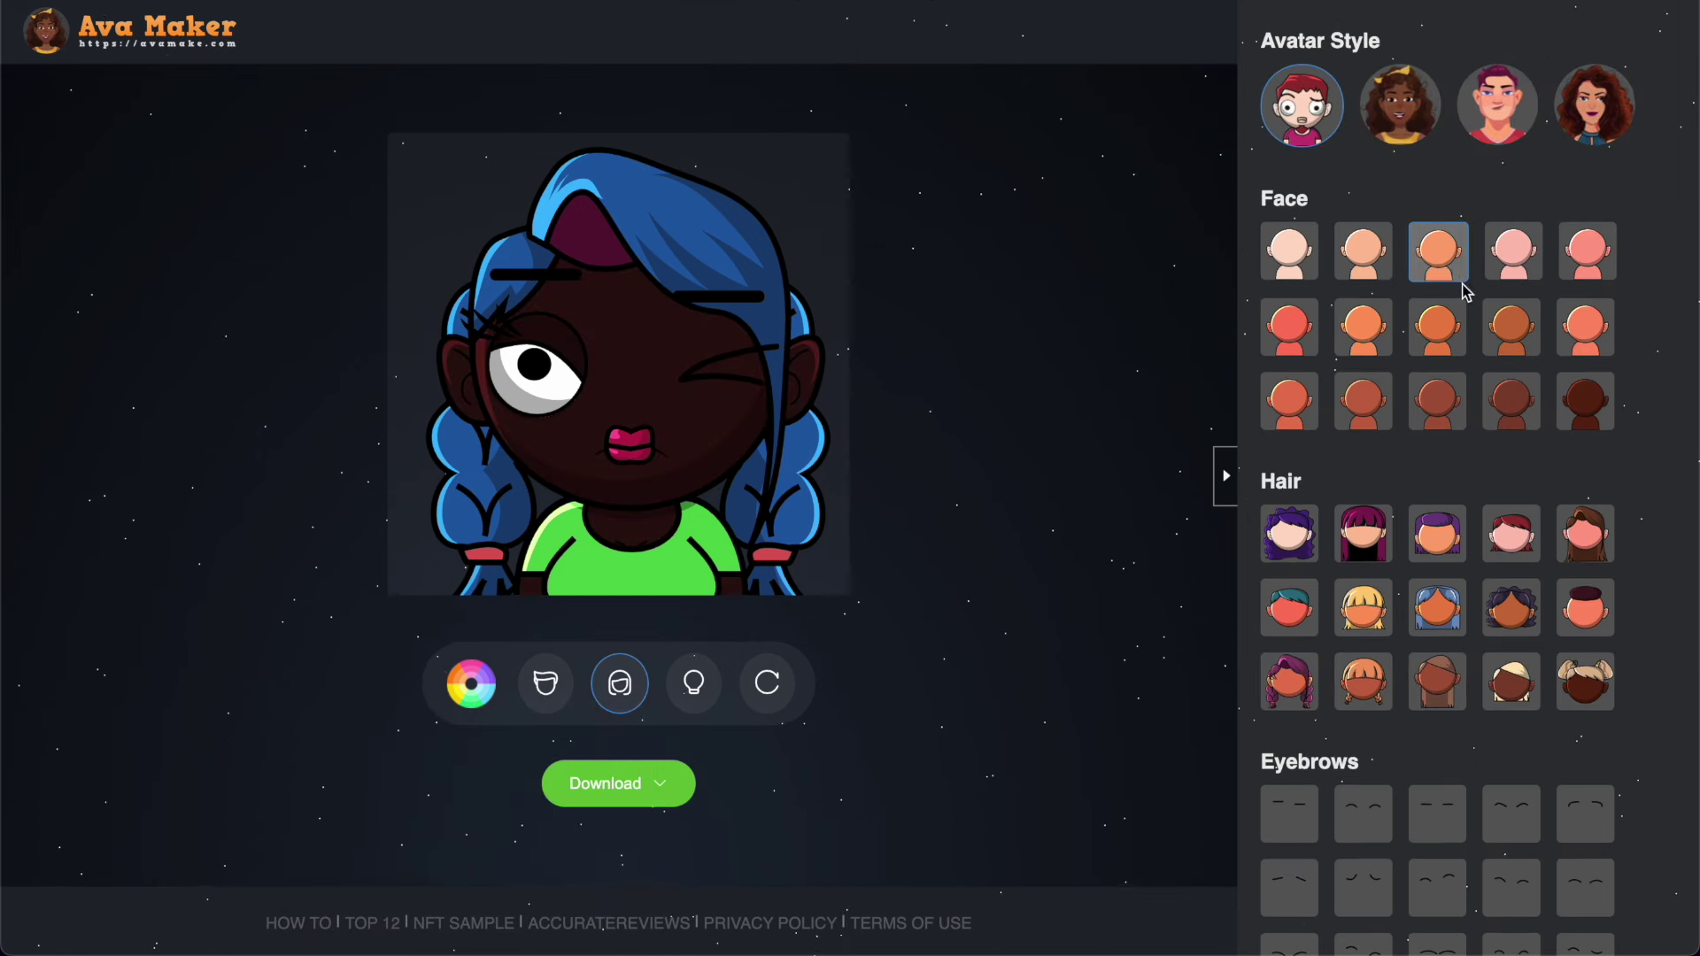
left_click(1508, 265)
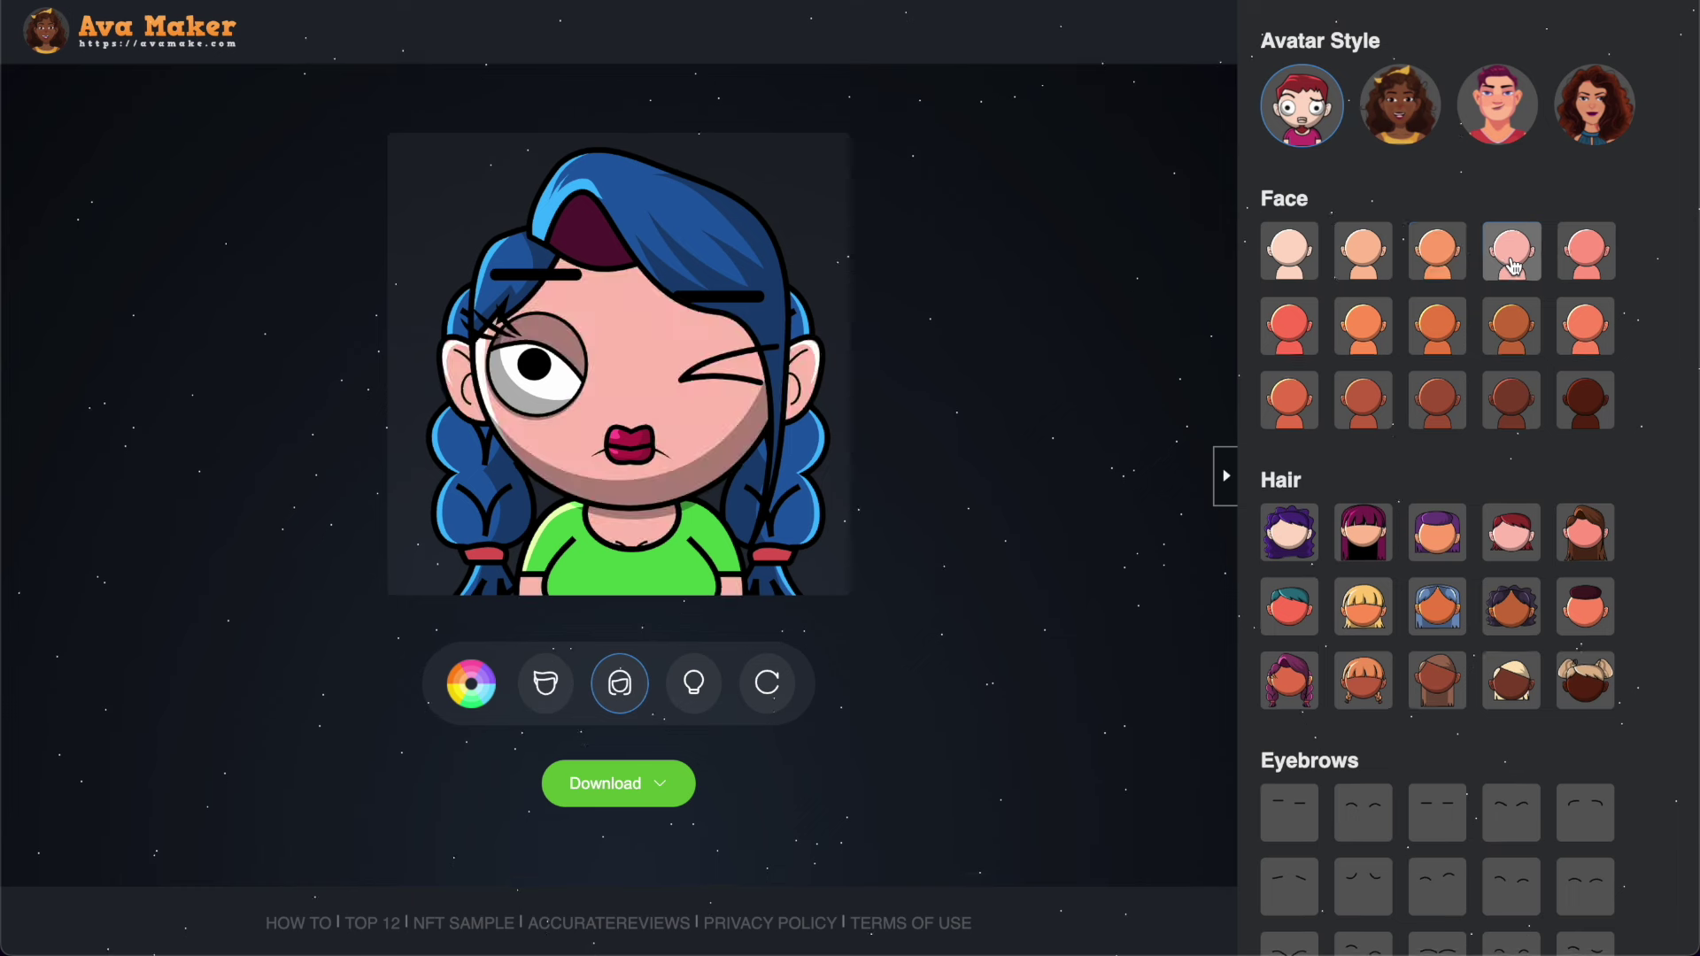
left_click(1441, 265)
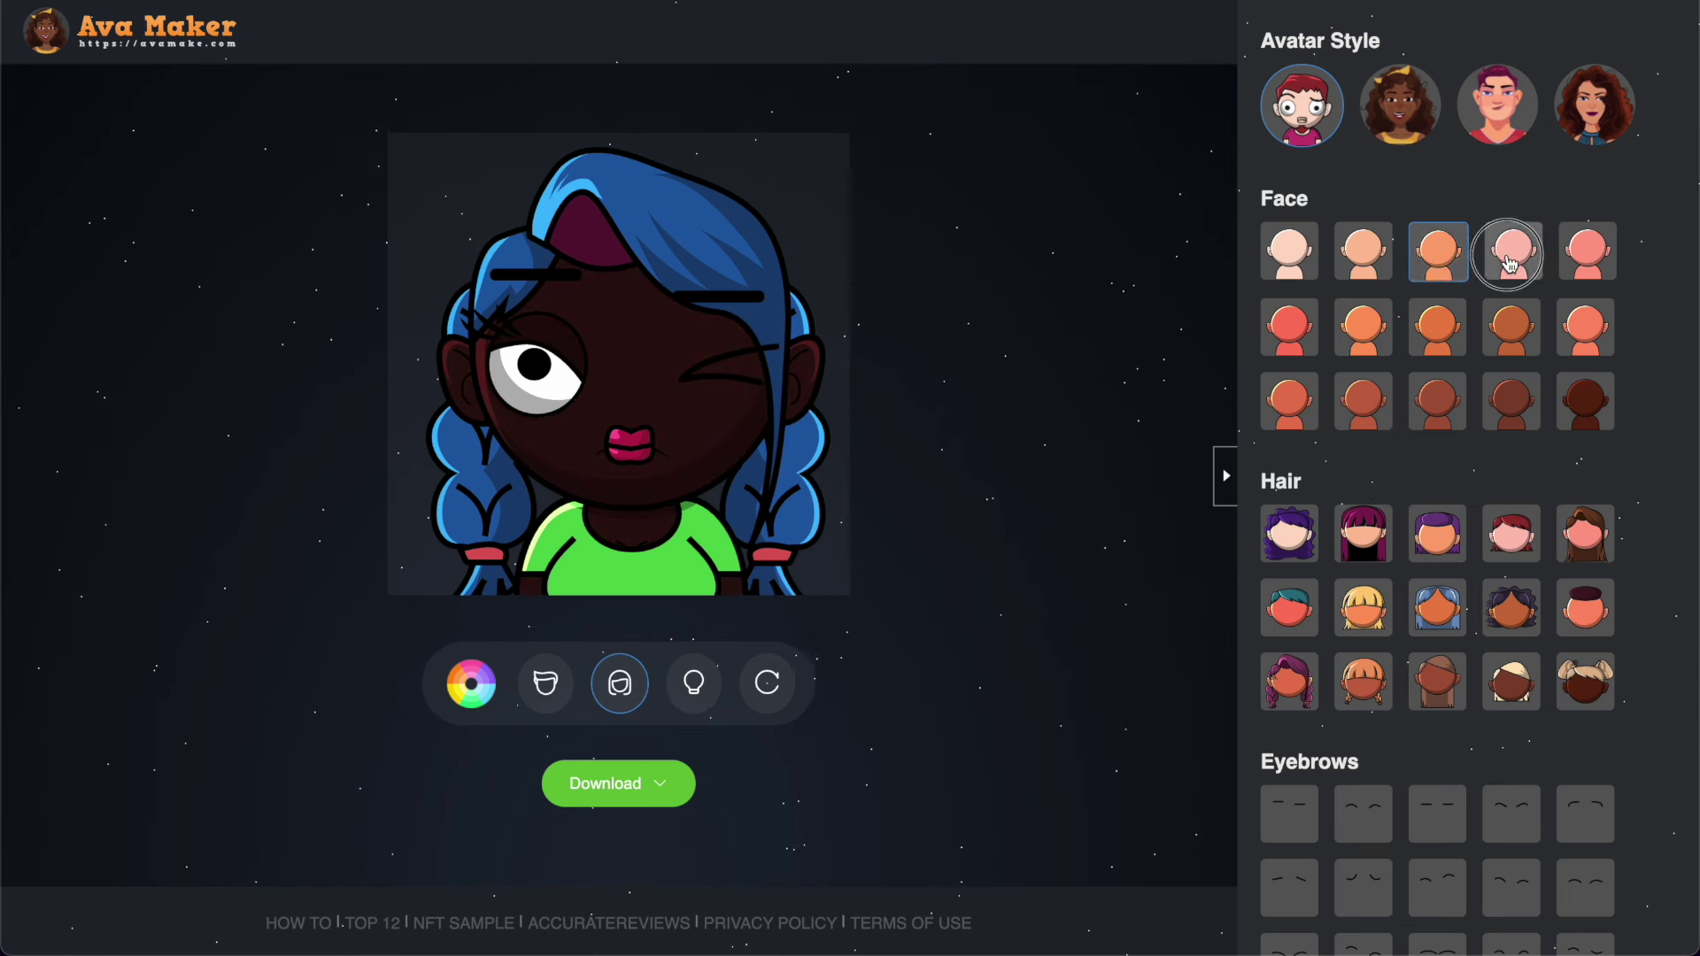
left_click(1508, 265)
left_click(1436, 266)
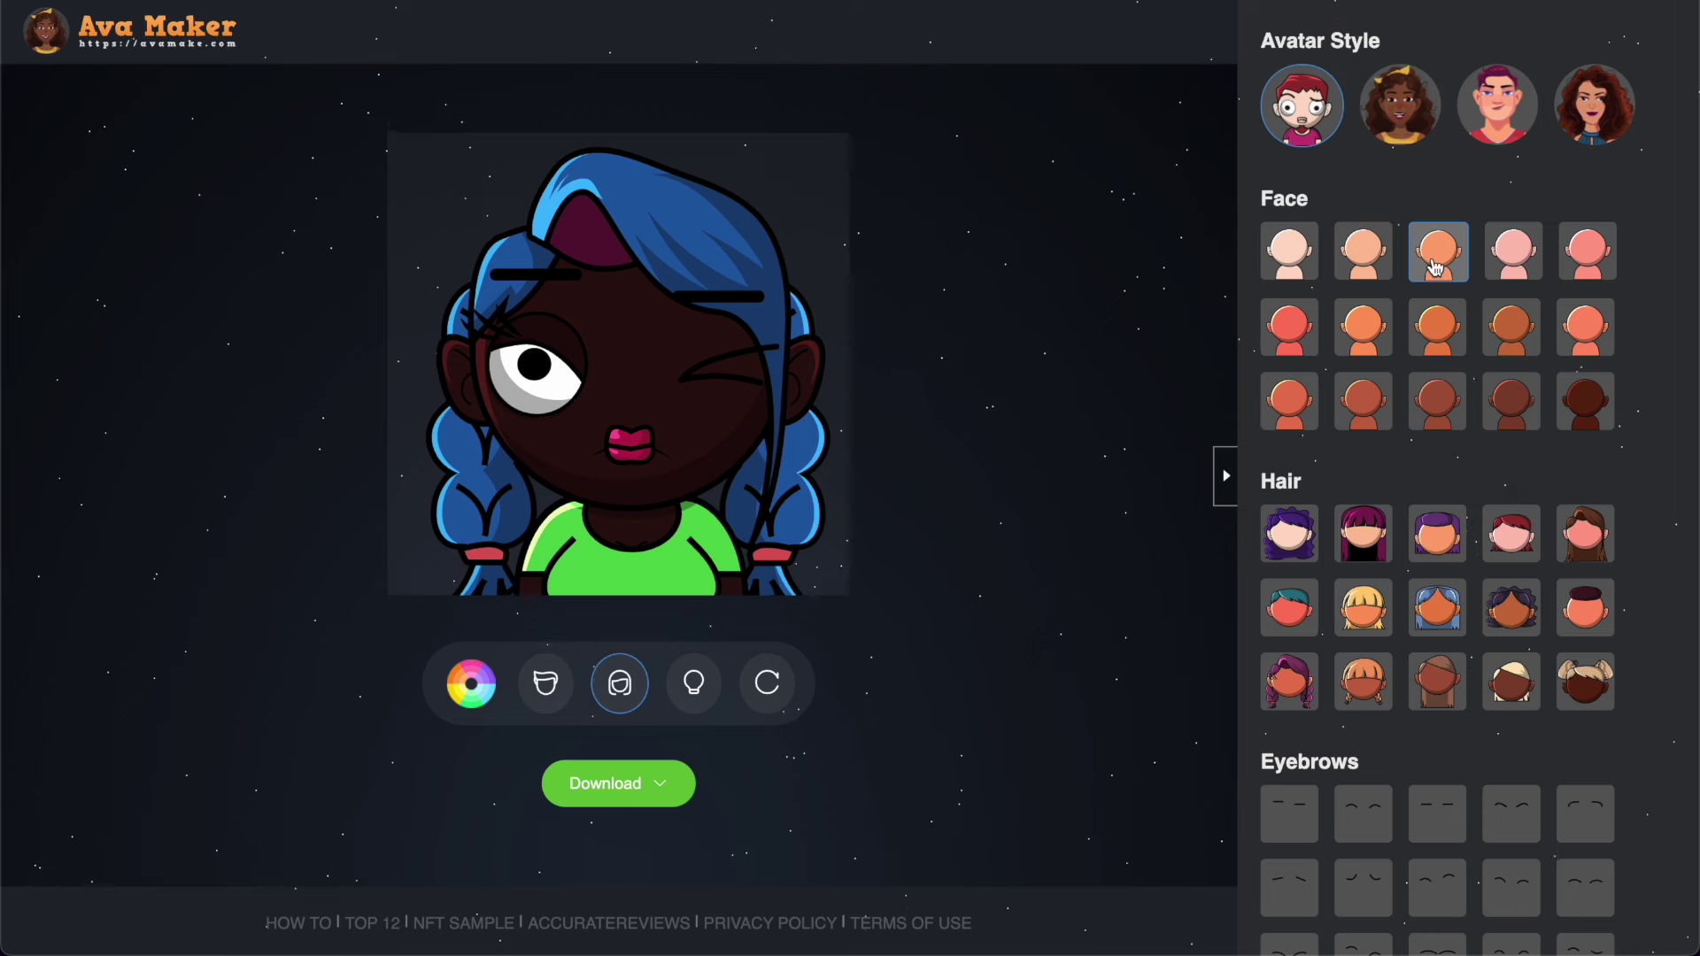
left_click(1569, 399)
left_click(1511, 415)
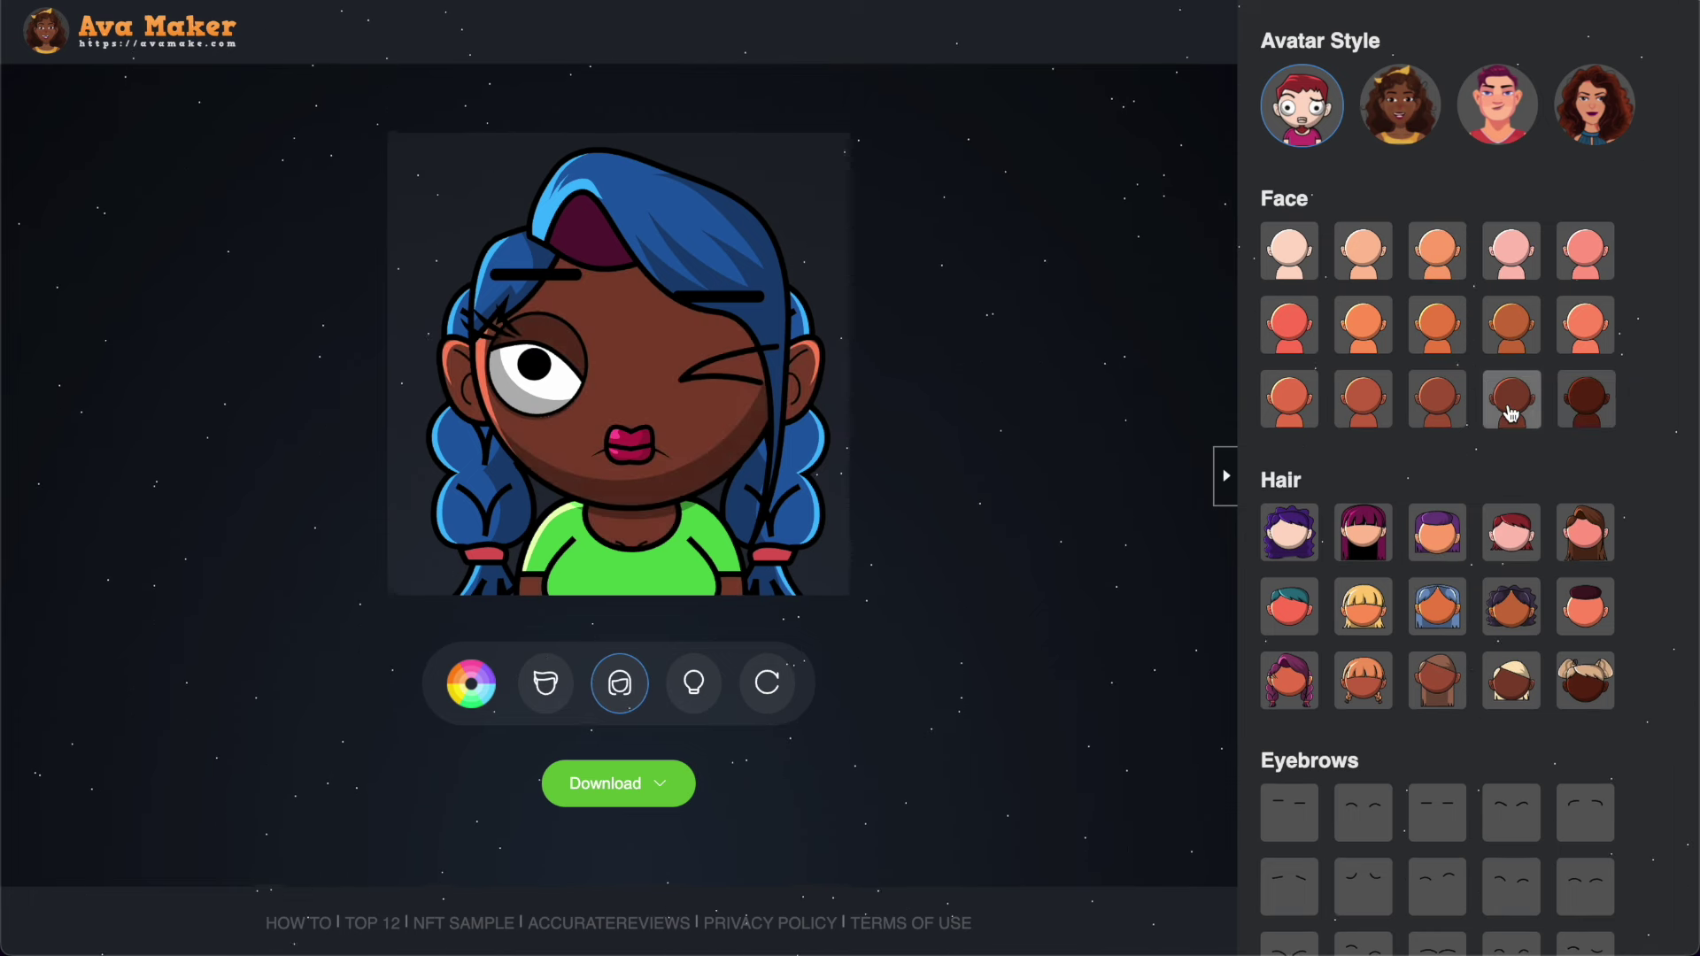
left_click(1457, 414)
left_click(1382, 414)
left_click(1283, 419)
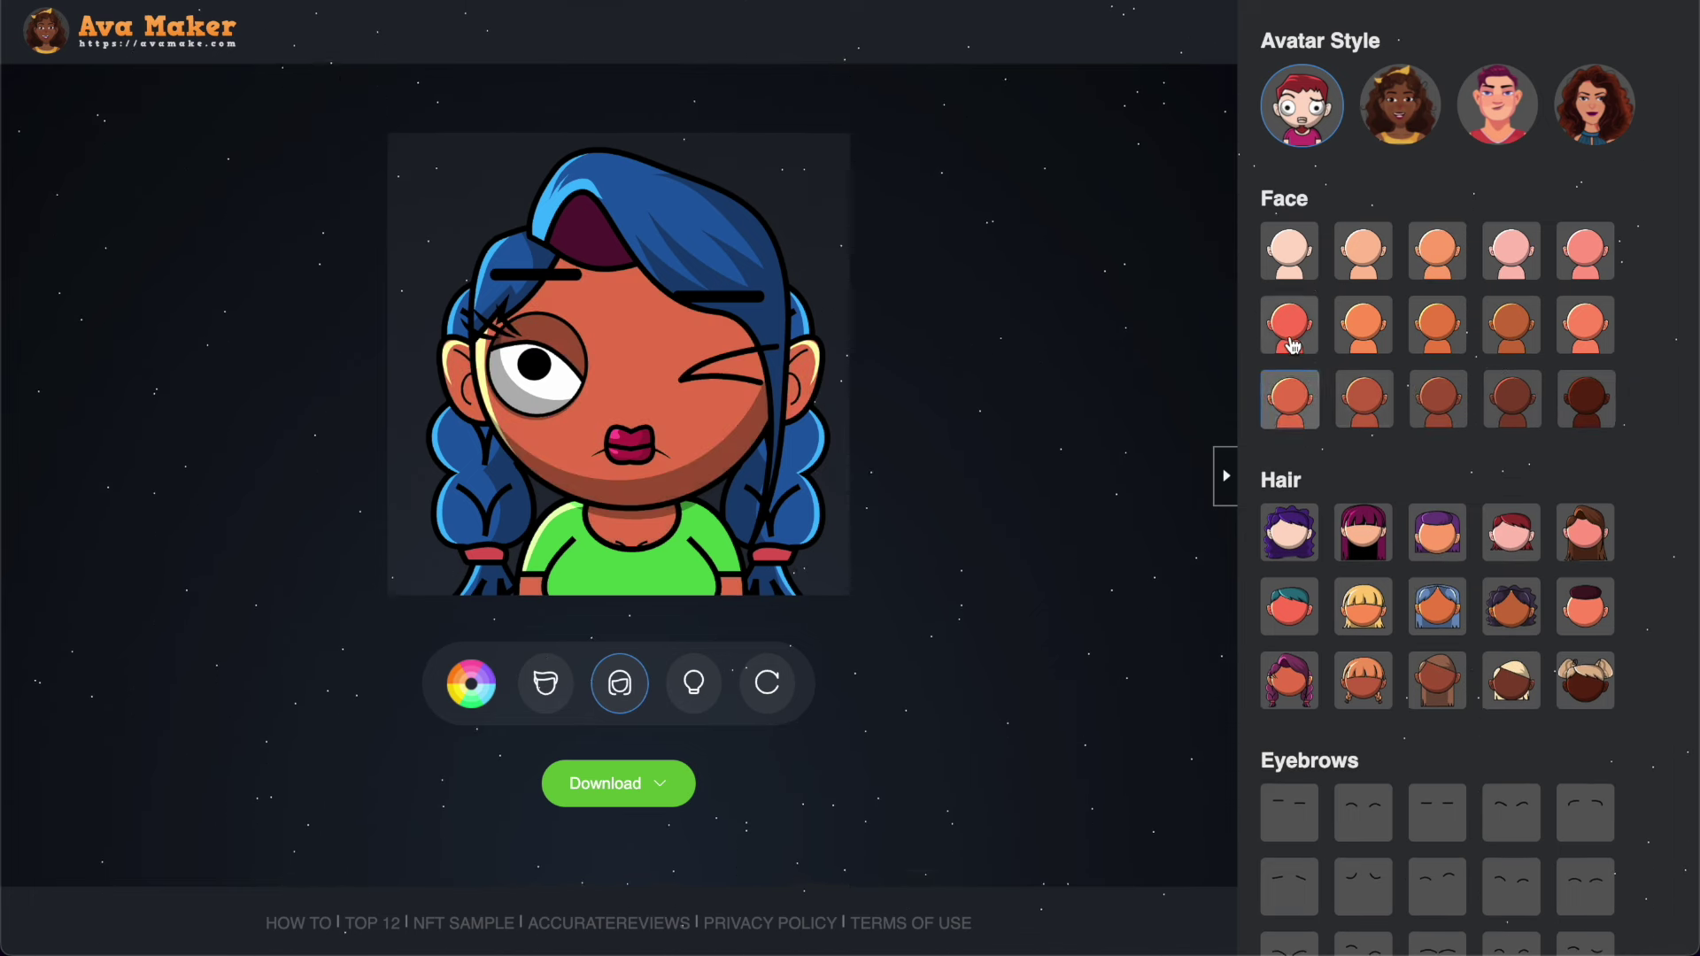
left_click(1289, 346)
left_click(1357, 250)
left_click(1437, 250)
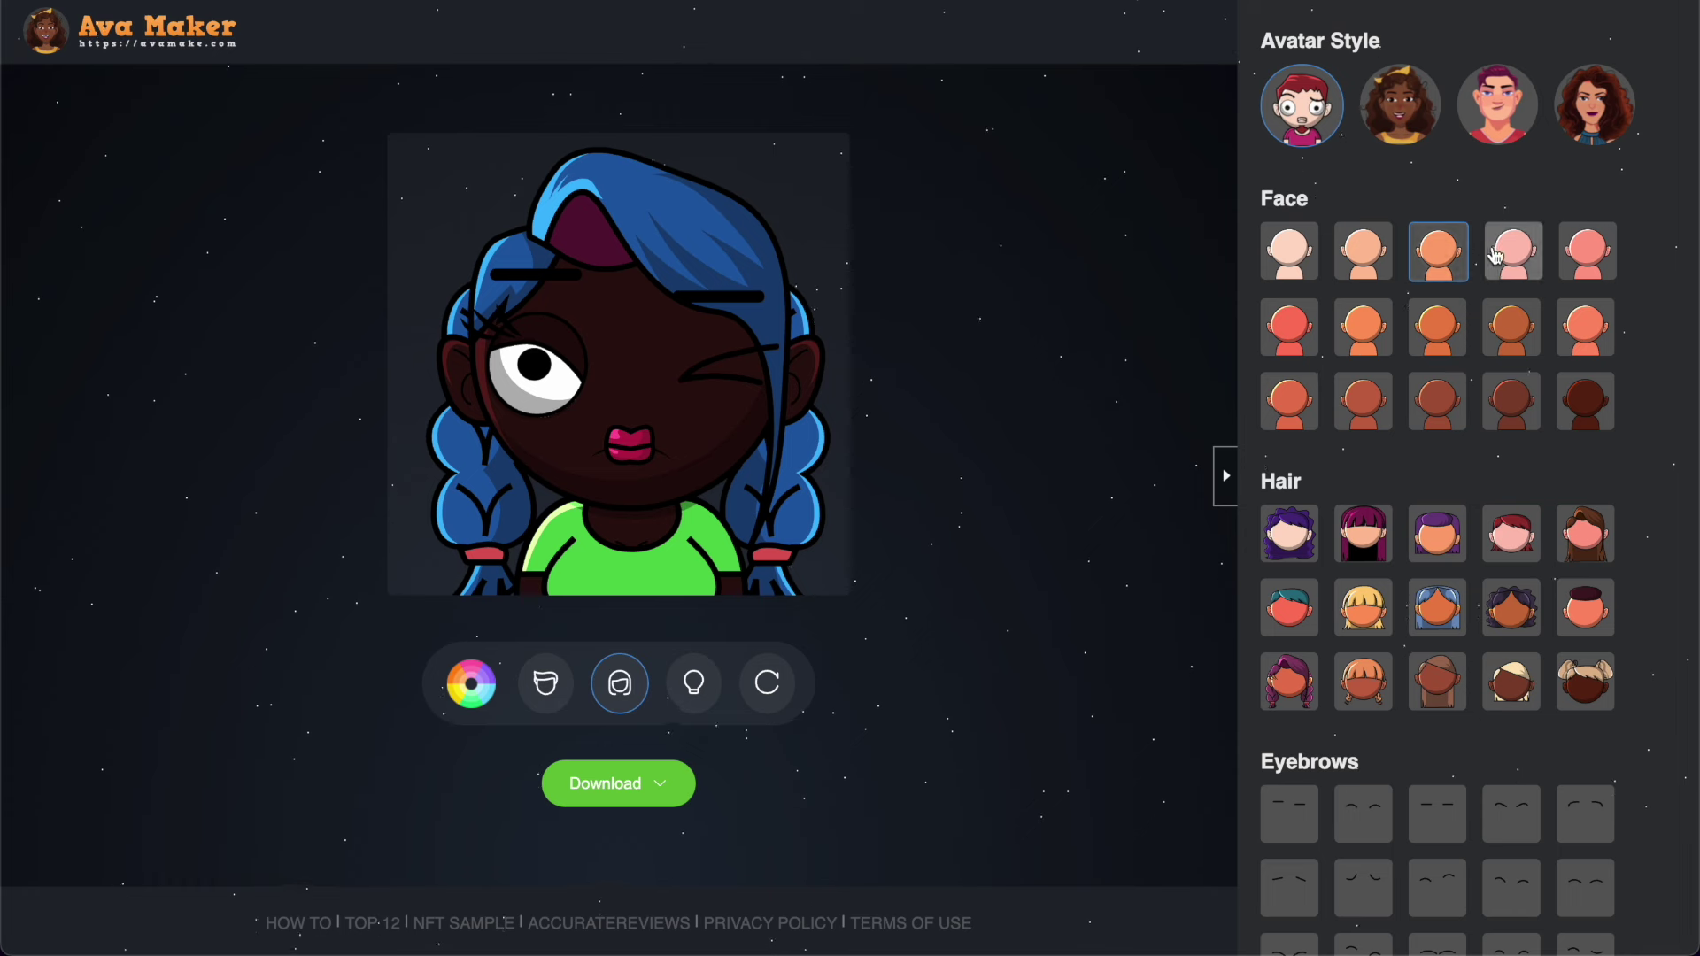
Switch to the long brown hairstyle and settle on the light pink skin tone.
left_click(1586, 532)
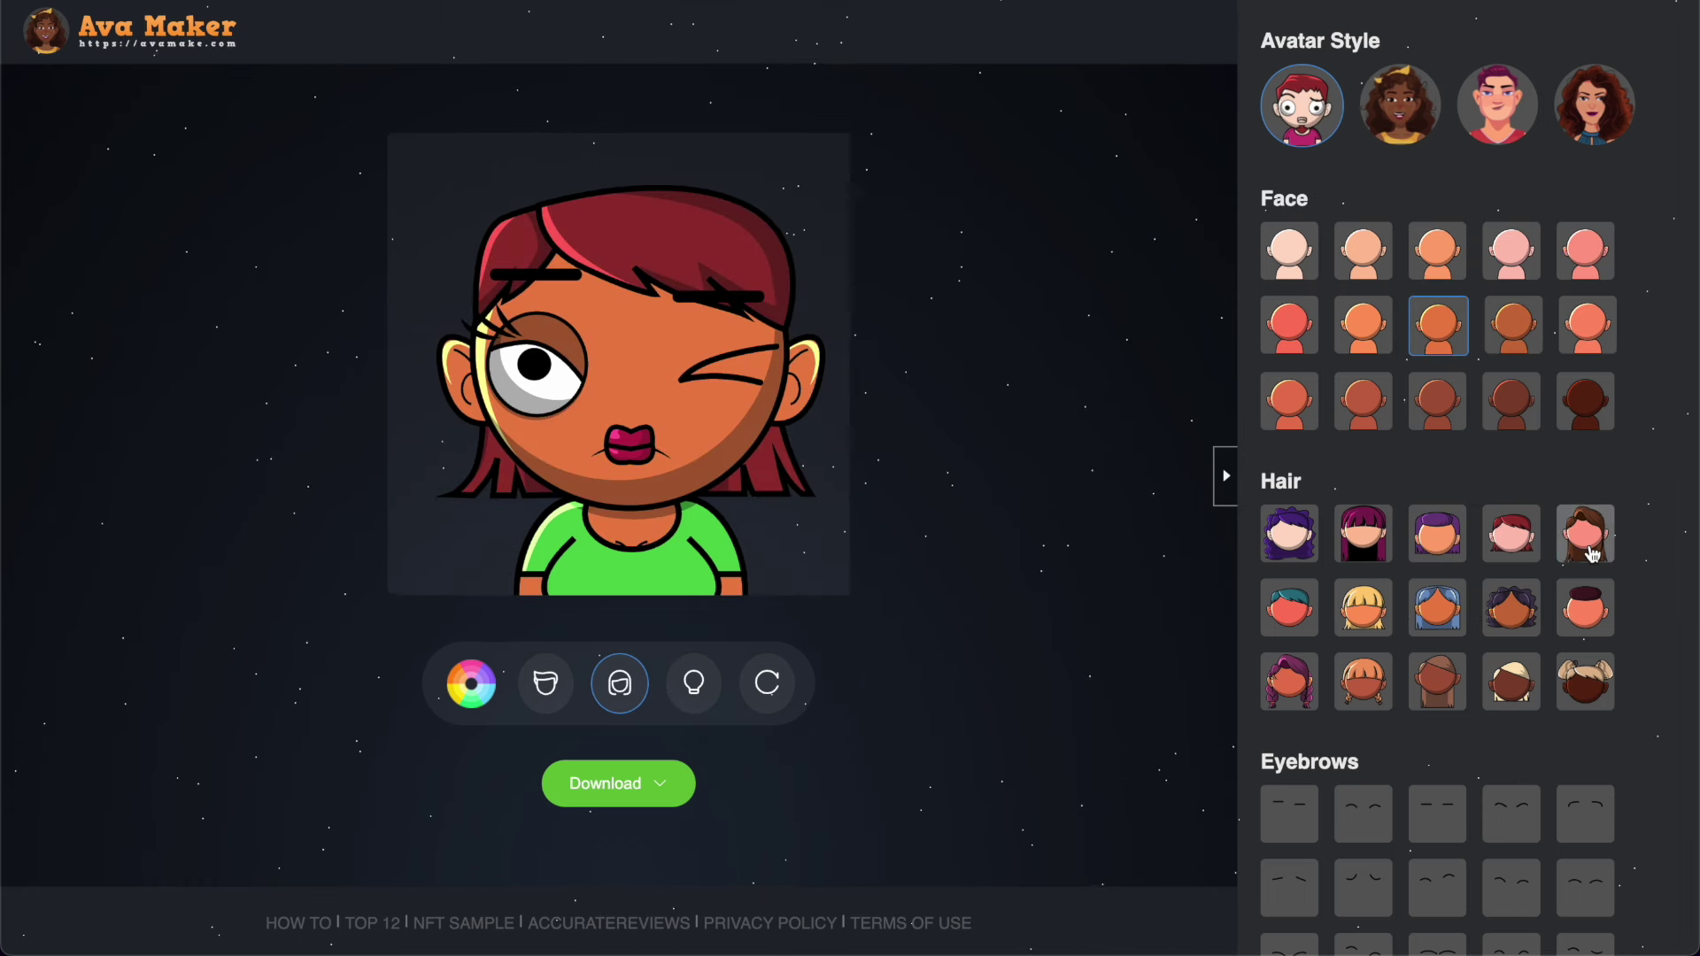
left_click(1507, 325)
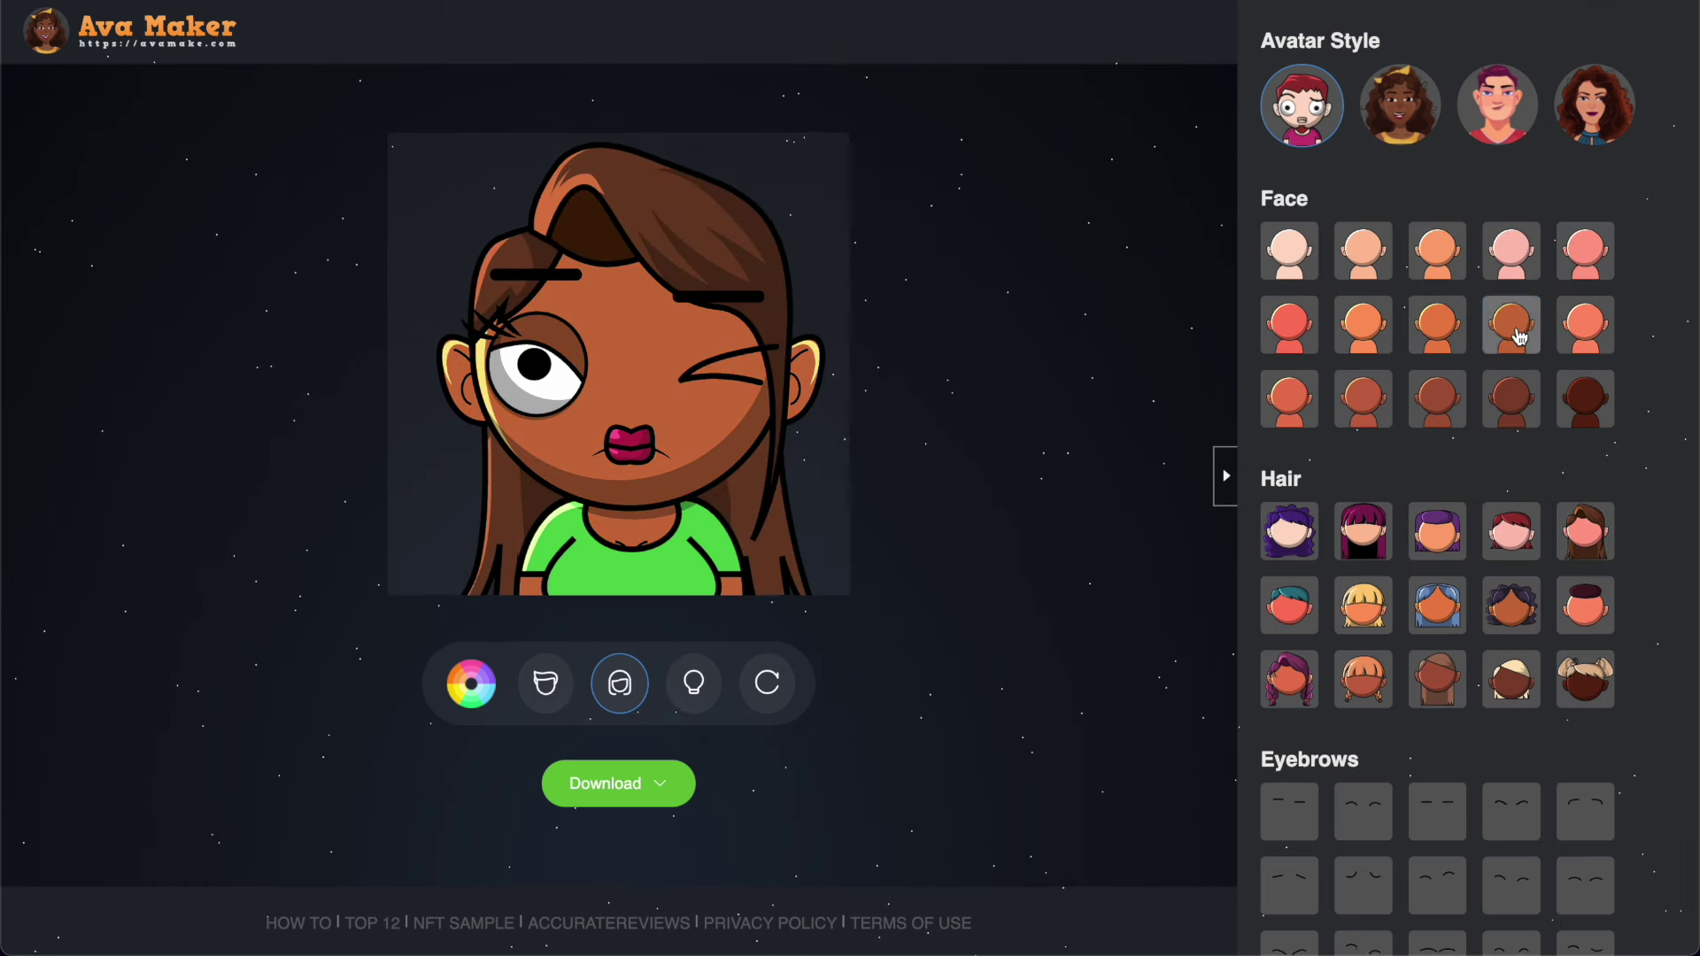
left_click(1509, 253)
left_click(1452, 262)
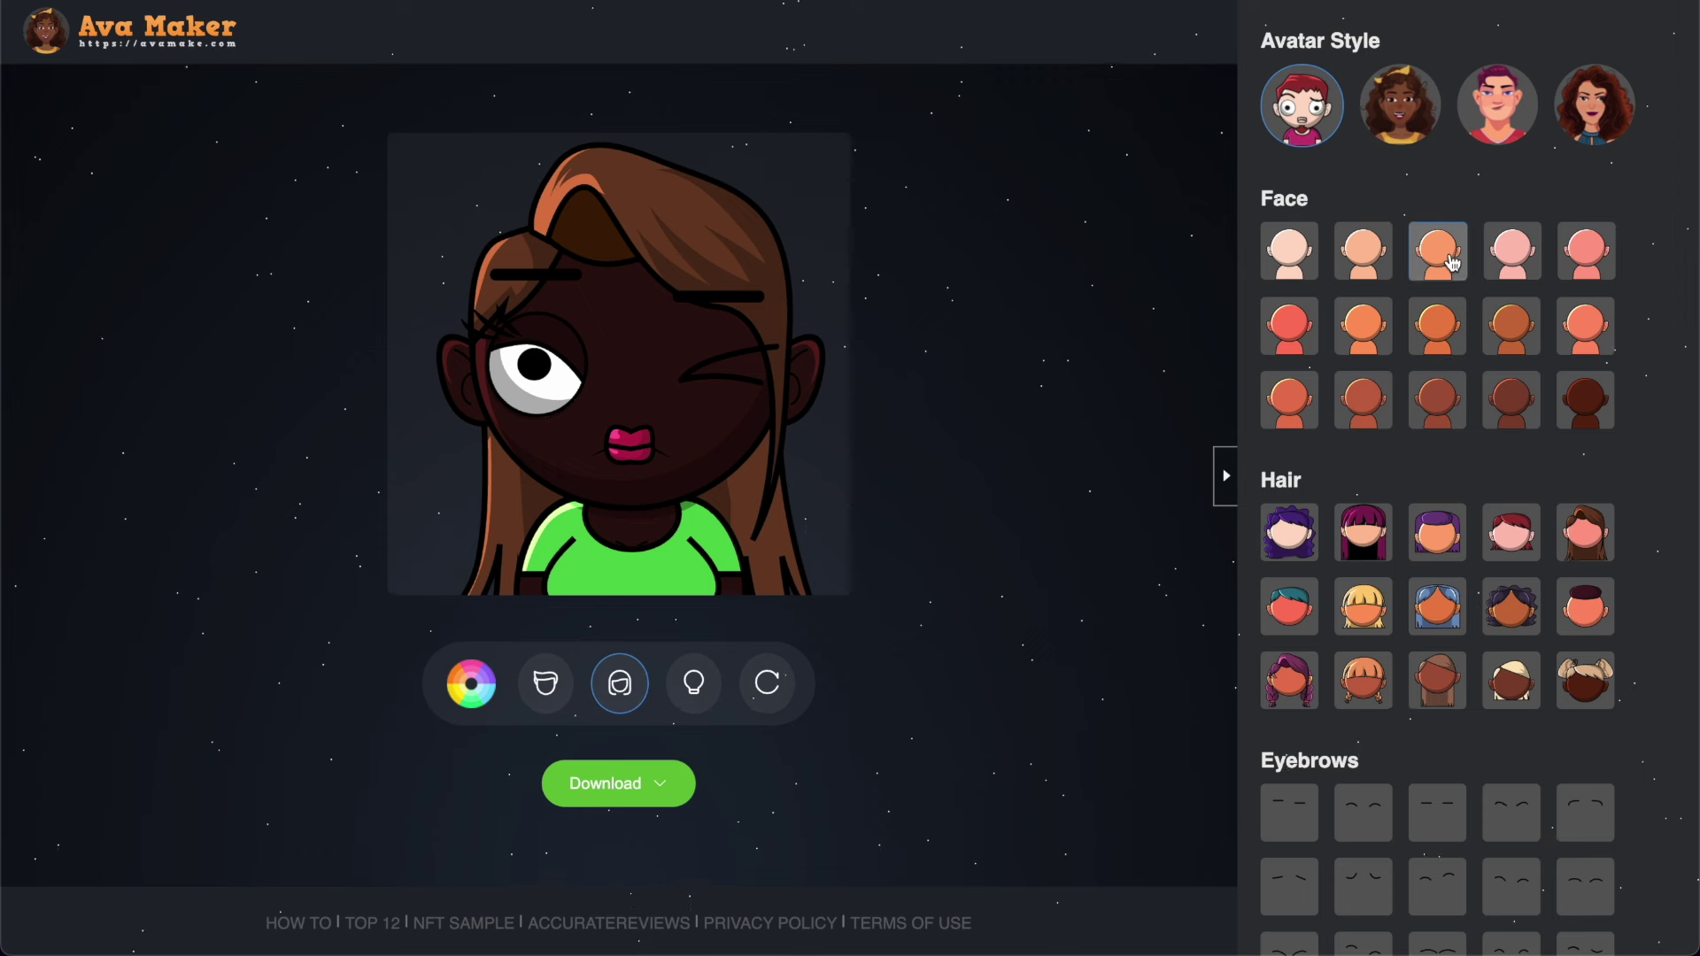
left_click(1511, 263)
scroll(1473, 421, "down", 7)
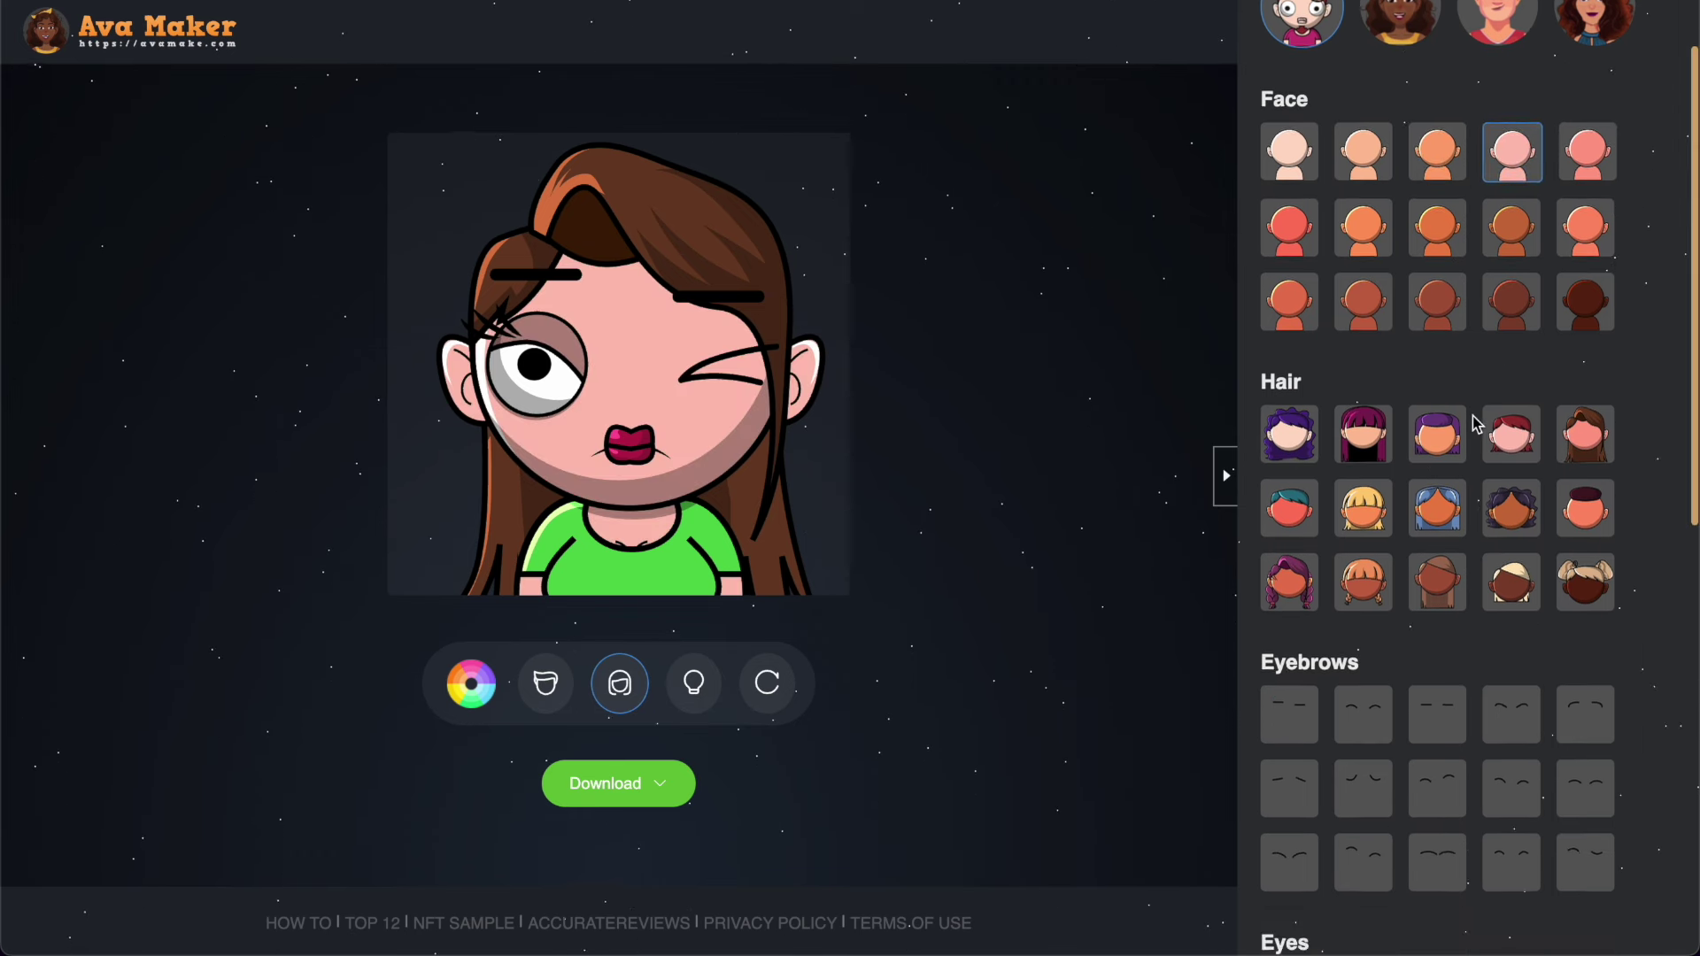